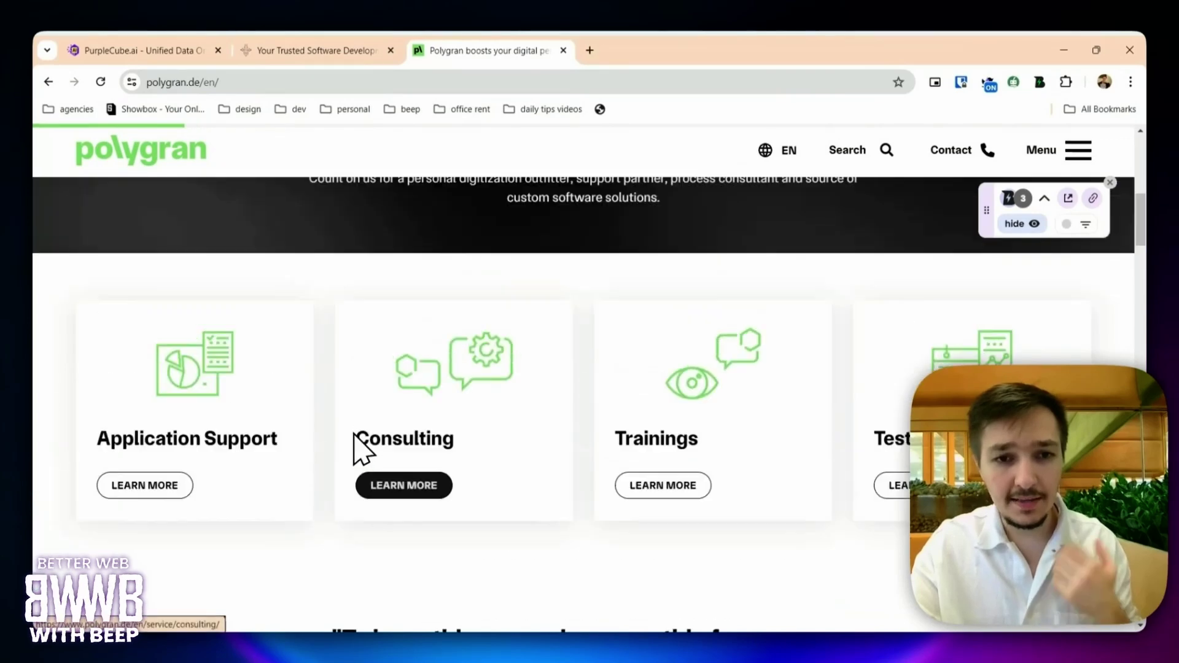
Review the hero, intro and service sections, and view the comment pinned to the "More zeros than ones? Let's change!" heading.
{"action": "scroll", "coordinate": [342, 429], "scroll_direction": "down", "scroll_amount": 2}
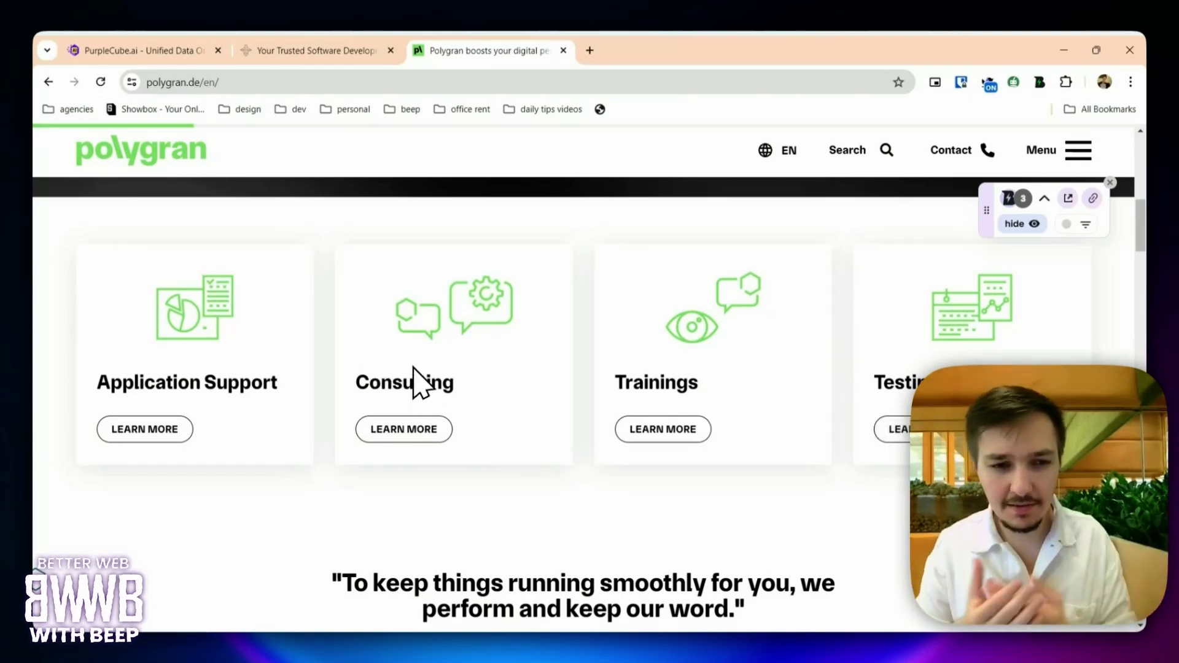
{"action": "scroll", "coordinate": [417, 380], "scroll_direction": "up", "scroll_amount": 10}
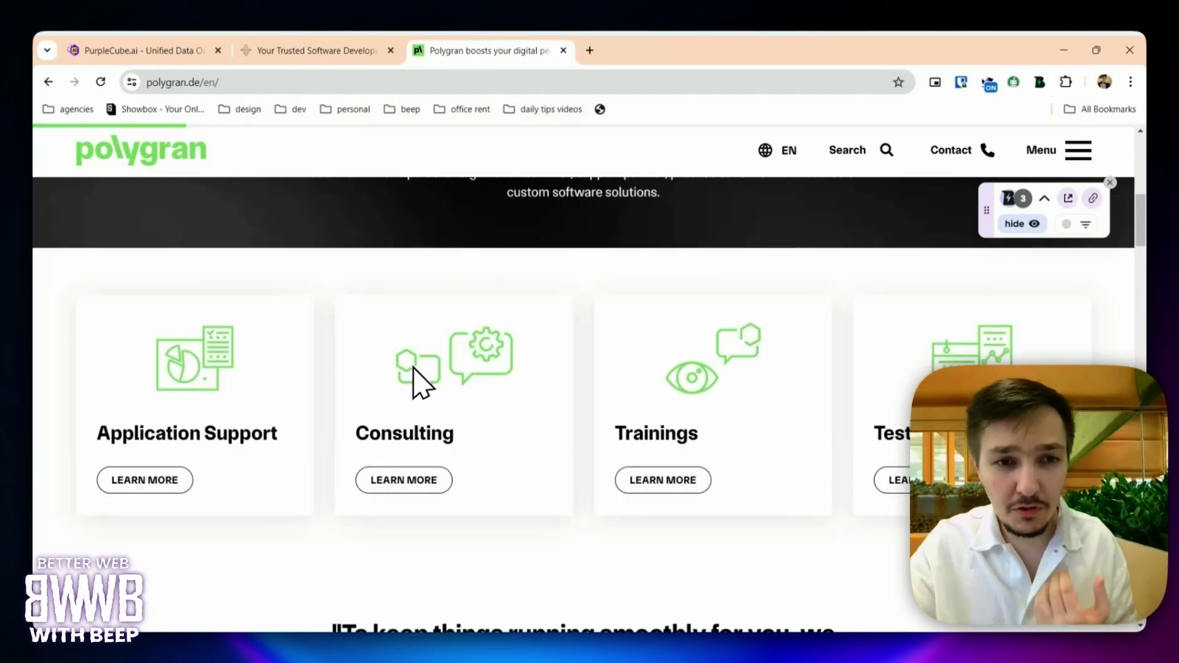
{"action": "mouse_move", "coordinate": [268, 337]}
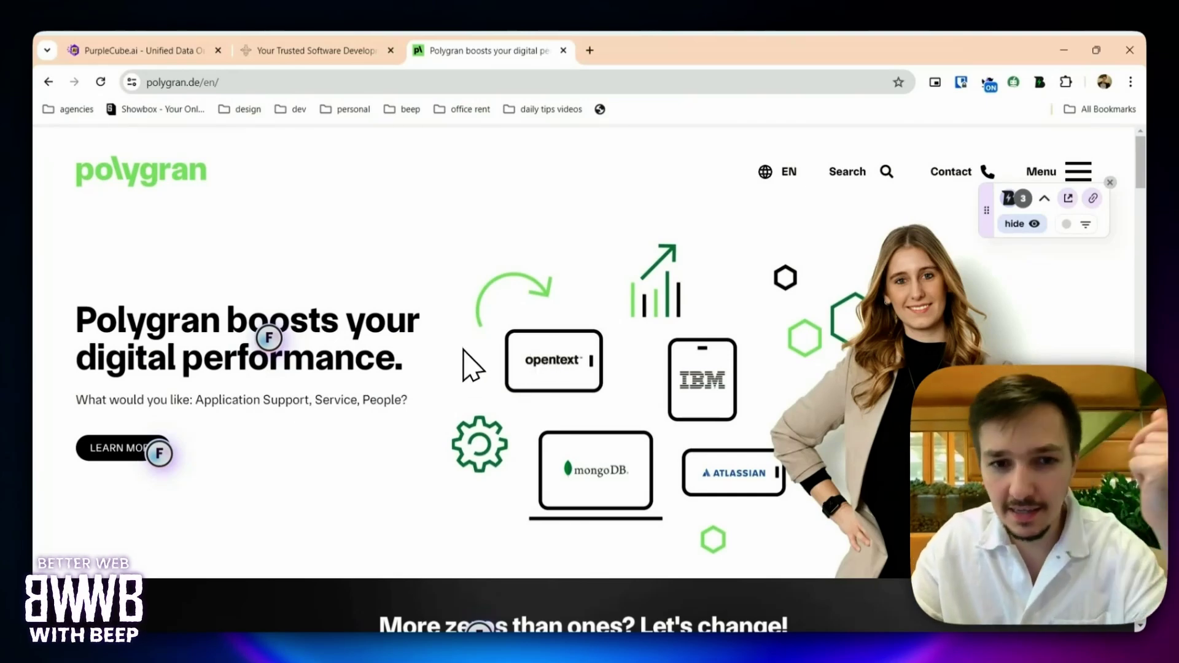
{"action": "scroll", "coordinate": [473, 367], "scroll_direction": "down", "scroll_amount": 4}
{"action": "scroll", "coordinate": [350, 418], "scroll_direction": "up", "scroll_amount": 1}
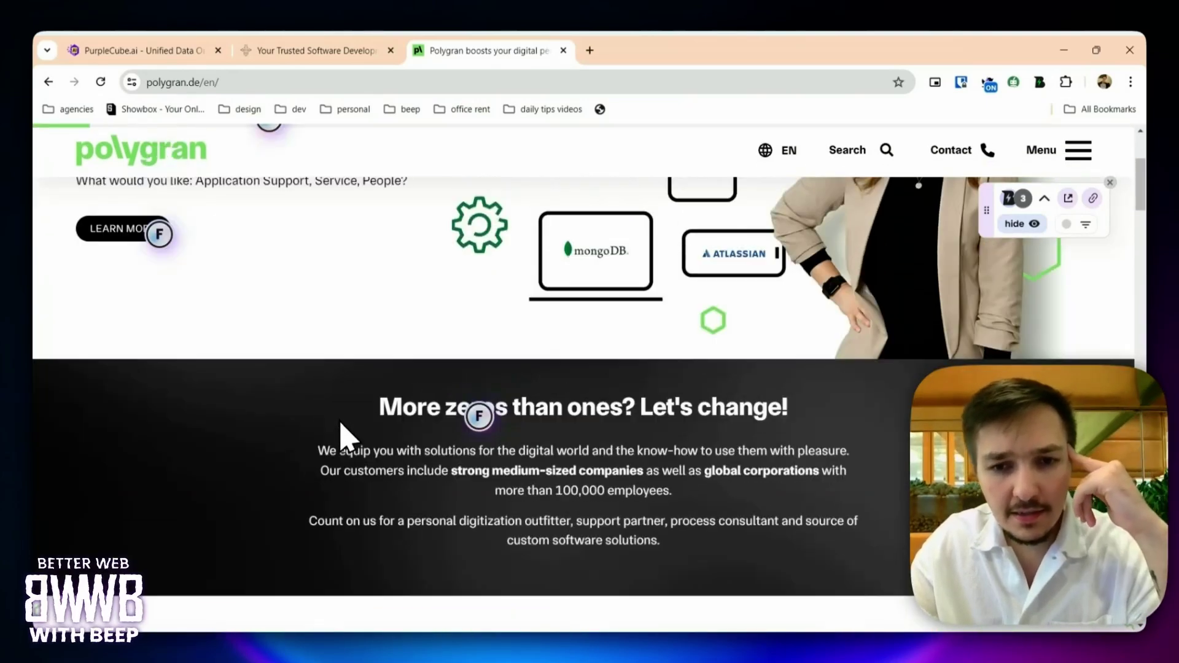
{"action": "scroll", "coordinate": [422, 393], "scroll_direction": "down", "scroll_amount": 1}
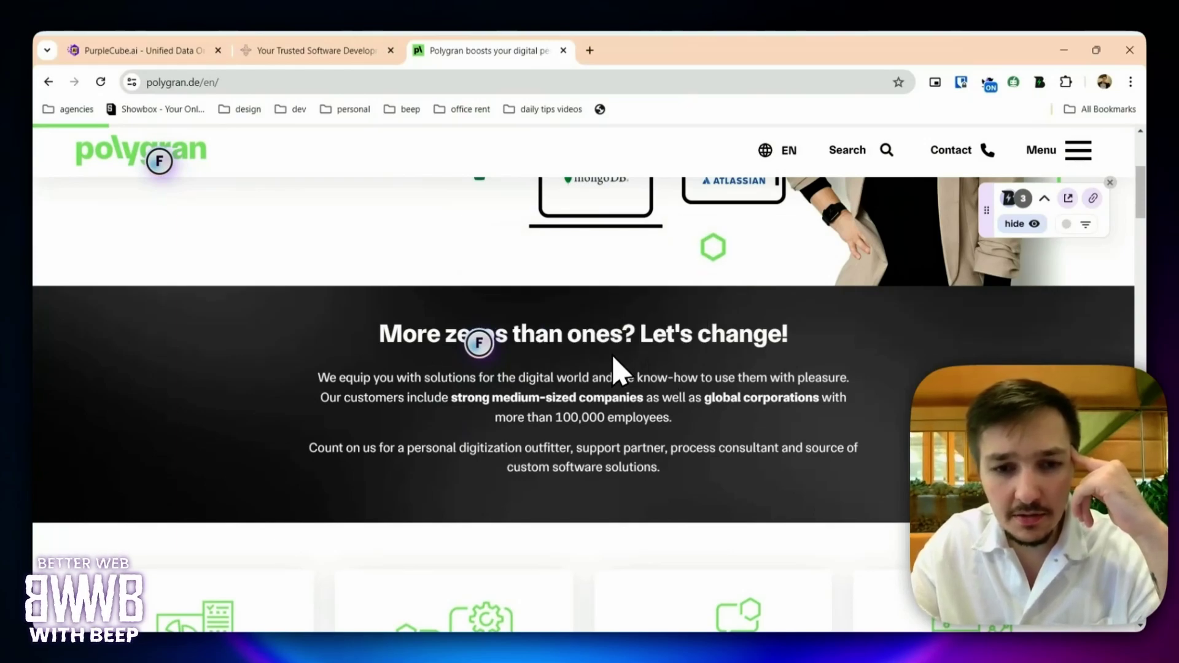
{"action": "mouse_move", "coordinate": [478, 344]}
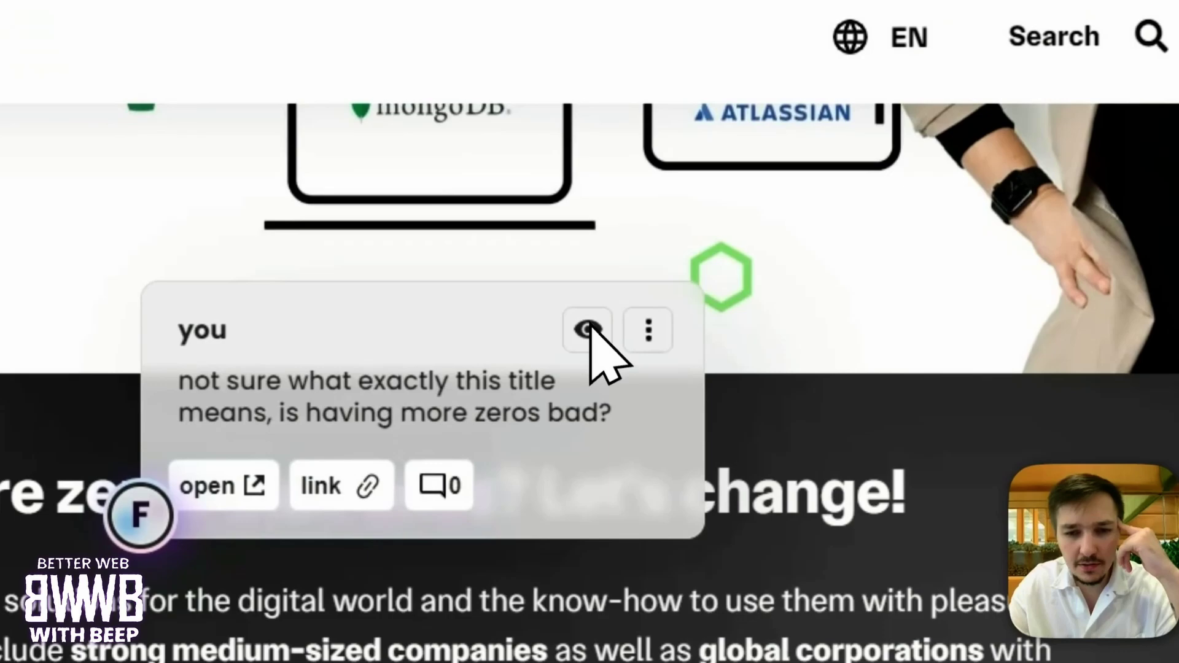
{"action": "left_click", "coordinate": [588, 330]}
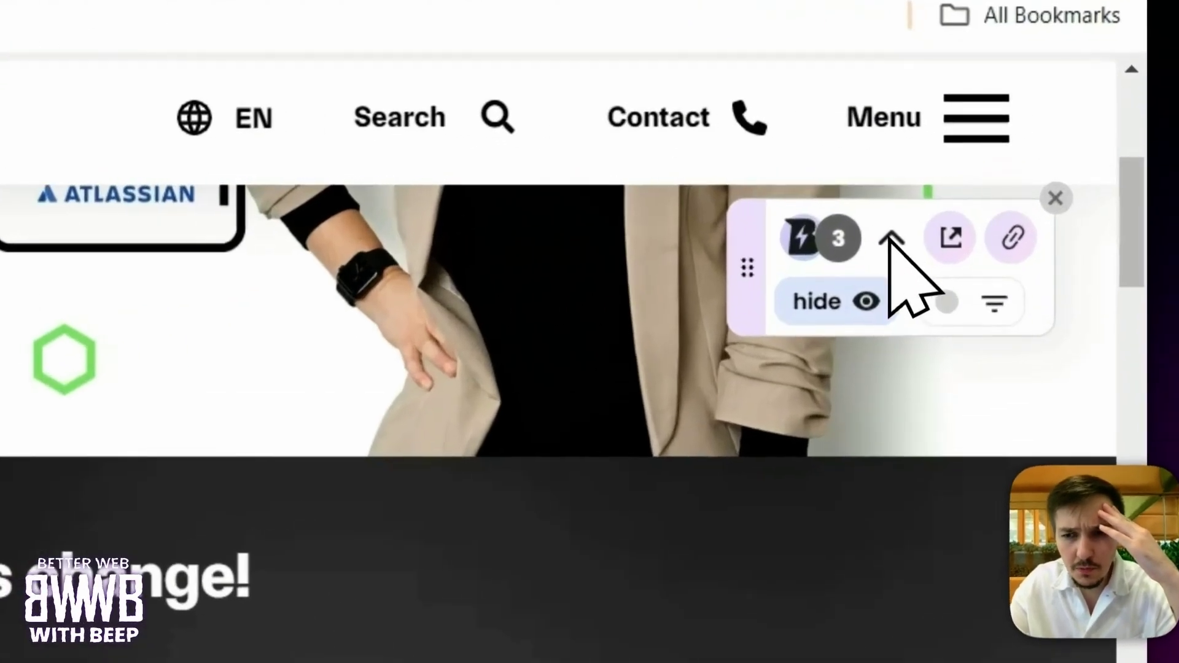
{"action": "left_click", "coordinate": [1044, 198]}
{"action": "left_click", "coordinate": [719, 236]}
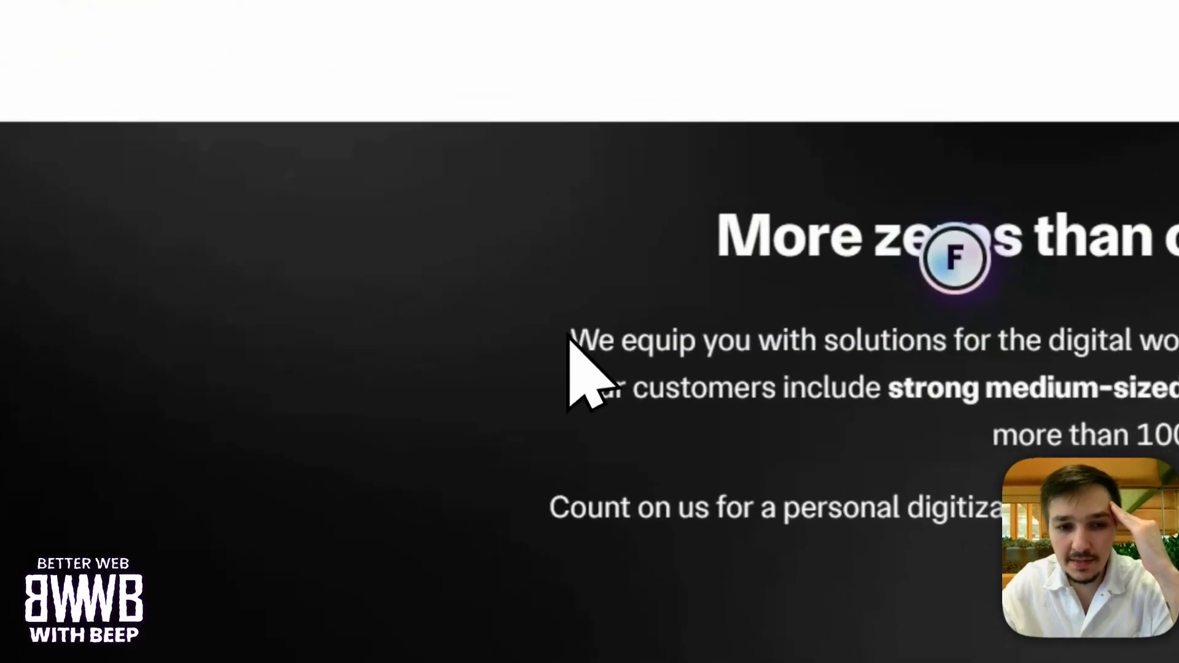
Read the paragraphs under the "More zeros than ones? Let's change!" heading, selecting their text while reading and clearing the selection.
{"action": "left_click_drag", "start_coordinate": [318, 378], "coordinate": [710, 459]}
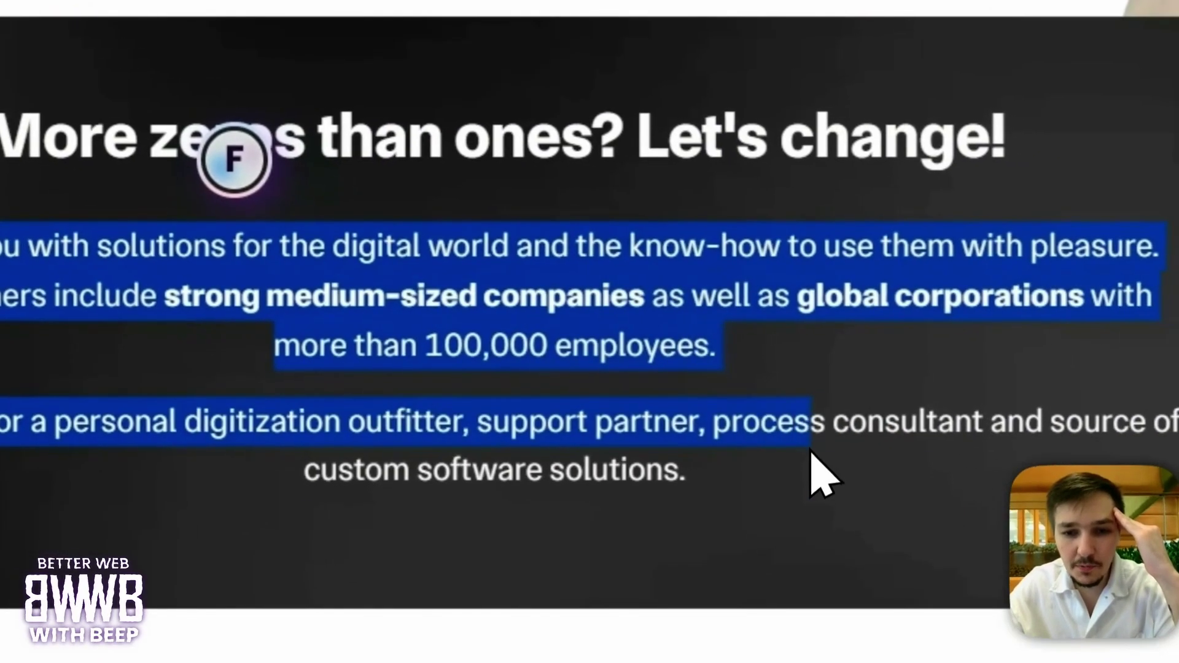
{"action": "left_click_drag", "start_coordinate": [810, 452], "coordinate": [744, 495]}
{"action": "left_click", "coordinate": [716, 498]}
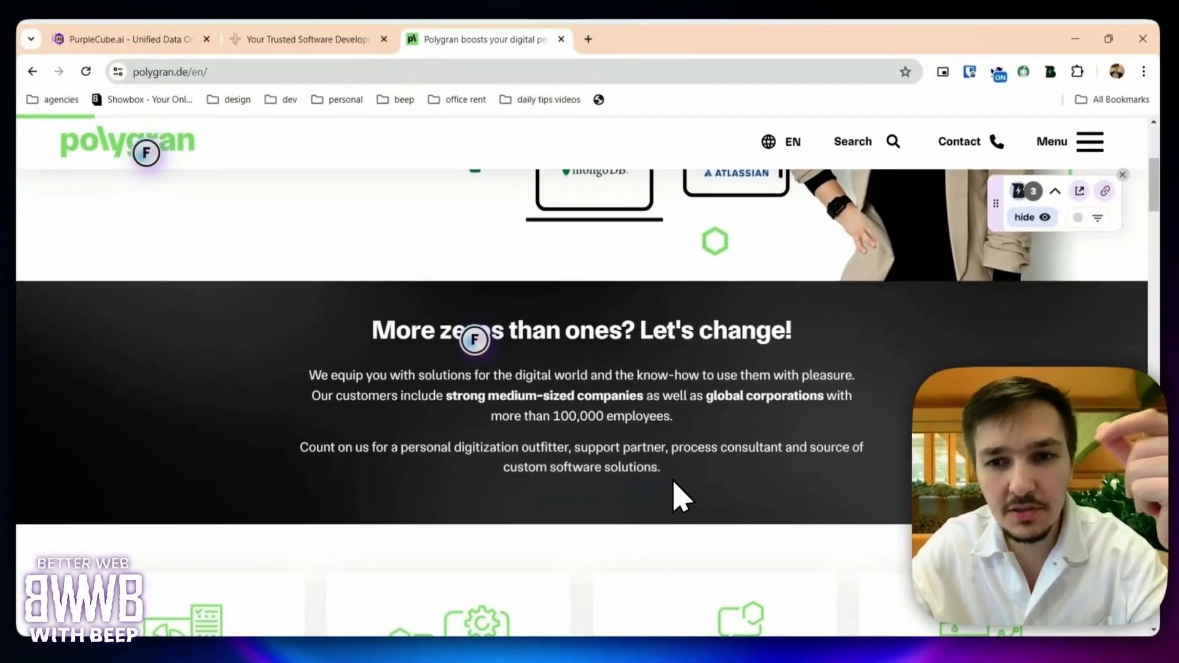
Examine the four service cards, the quote beneath them and the team section further down the homepage.
{"action": "scroll", "coordinate": [737, 473], "scroll_direction": "down", "scroll_amount": 5}
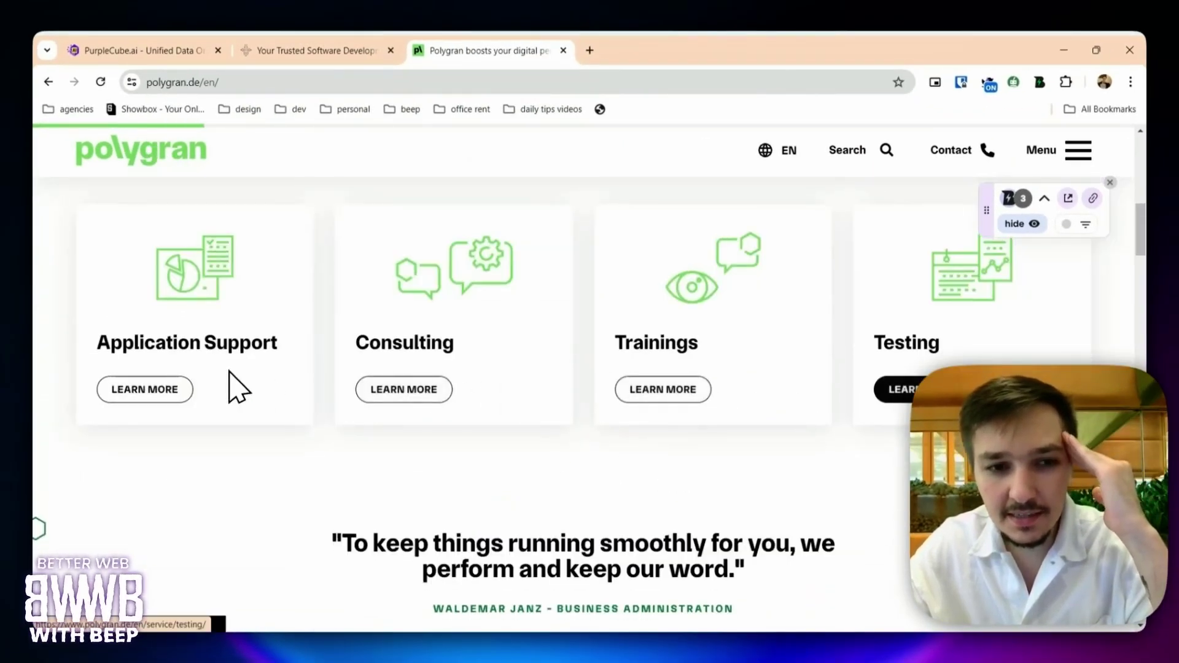
{"action": "scroll", "coordinate": [216, 430], "scroll_direction": "up", "scroll_amount": 1}
{"action": "scroll", "coordinate": [216, 430], "scroll_direction": "down", "scroll_amount": 4}
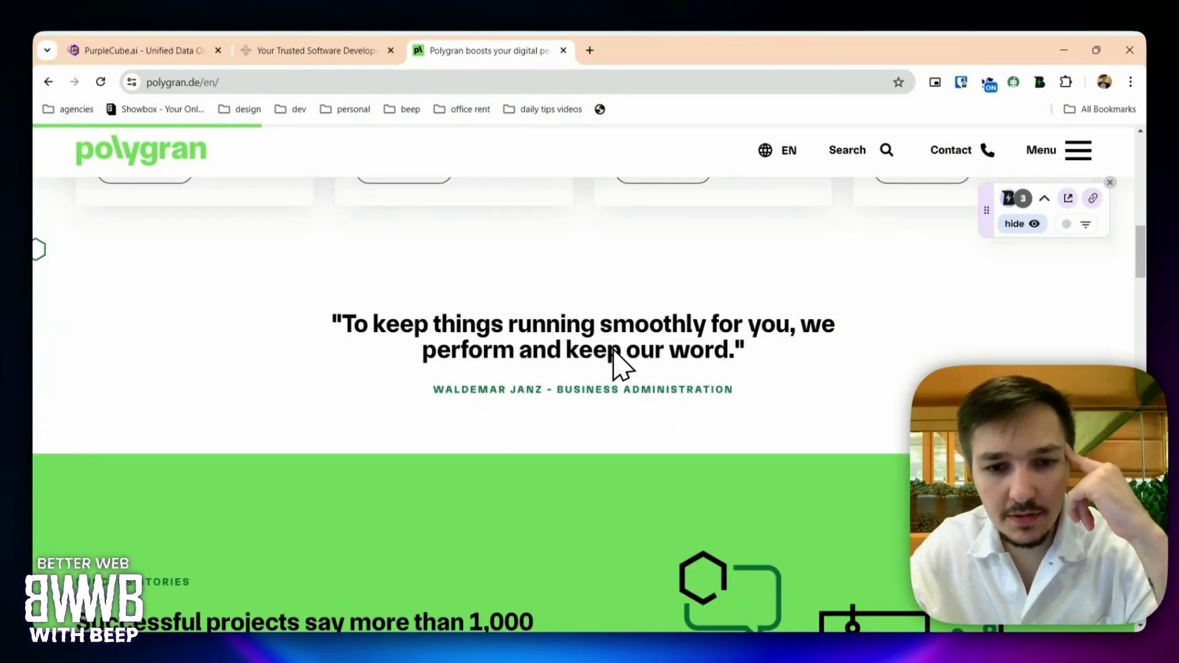
{"action": "scroll", "coordinate": [608, 359], "scroll_direction": "down", "scroll_amount": 2}
{"action": "scroll", "coordinate": [510, 365], "scroll_direction": "up", "scroll_amount": 2}
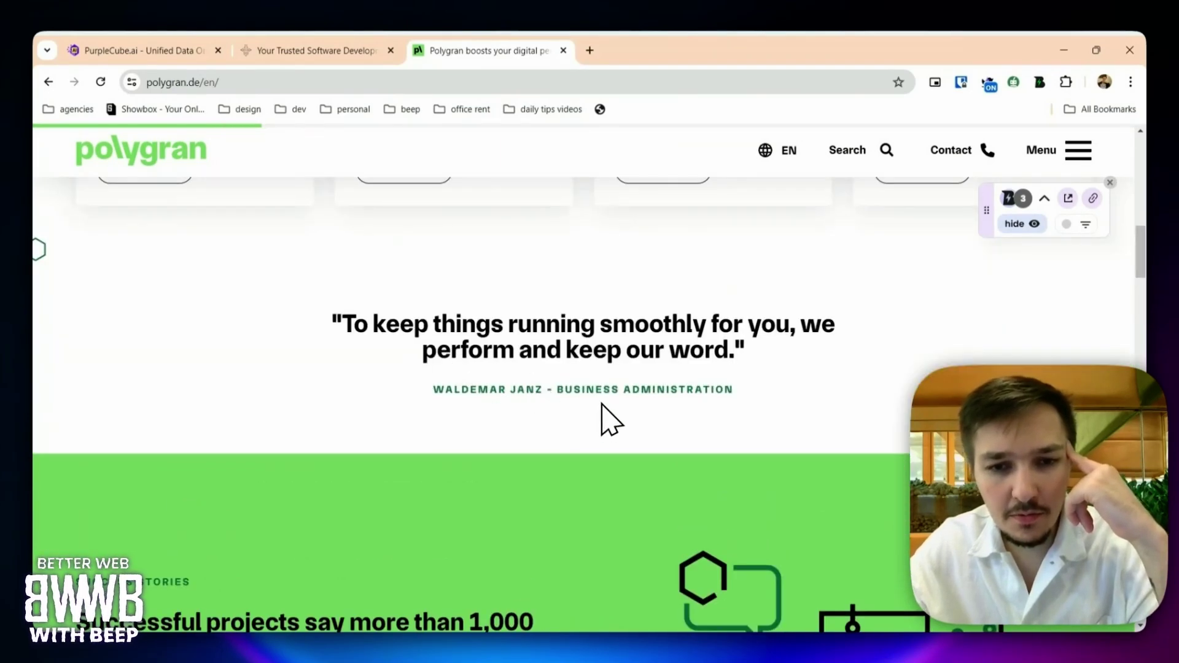
{"action": "scroll", "coordinate": [650, 384], "scroll_direction": "down", "scroll_amount": 4}
{"action": "scroll", "coordinate": [620, 418], "scroll_direction": "up", "scroll_amount": 15}
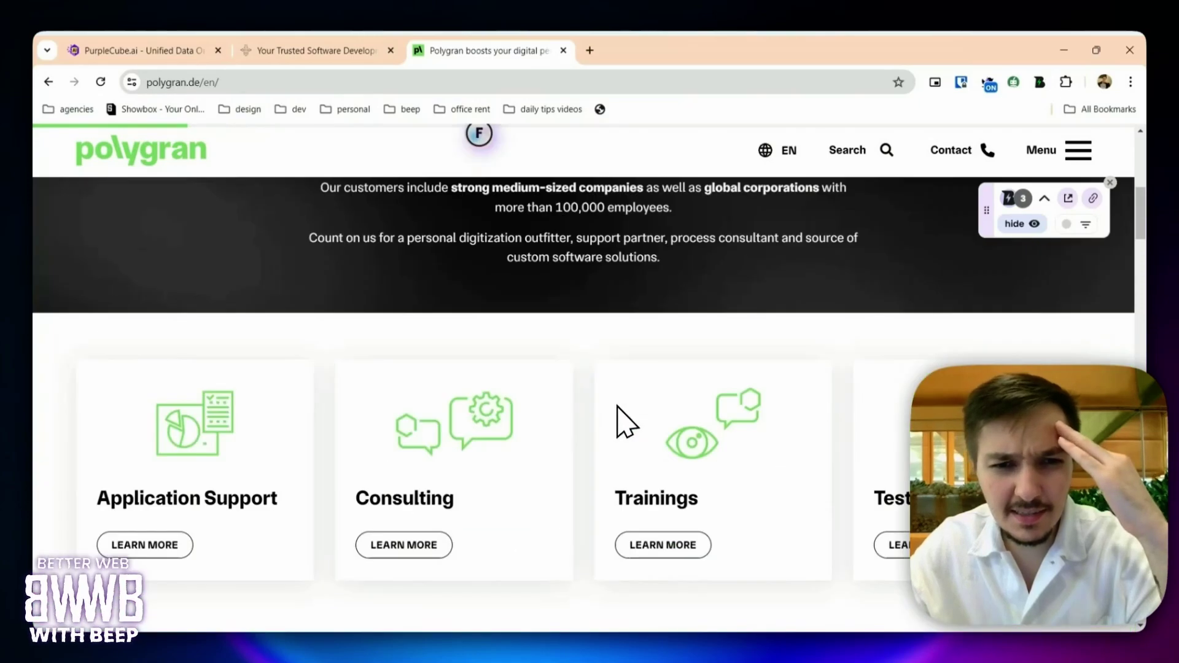
{"action": "scroll", "coordinate": [620, 421], "scroll_direction": "down", "scroll_amount": 10}
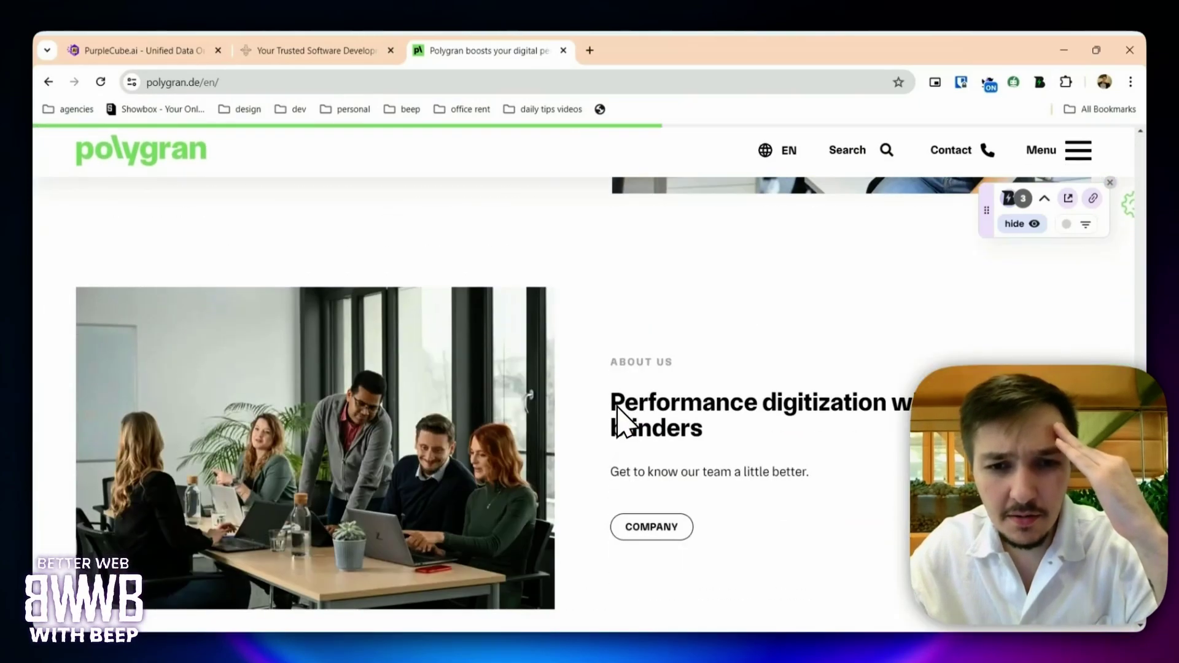
{"action": "scroll", "coordinate": [620, 420], "scroll_direction": "up", "scroll_amount": 5}
{"action": "scroll", "coordinate": [617, 407], "scroll_direction": "up", "scroll_amount": 9}
{"action": "scroll", "coordinate": [618, 408], "scroll_direction": "down", "scroll_amount": 1}
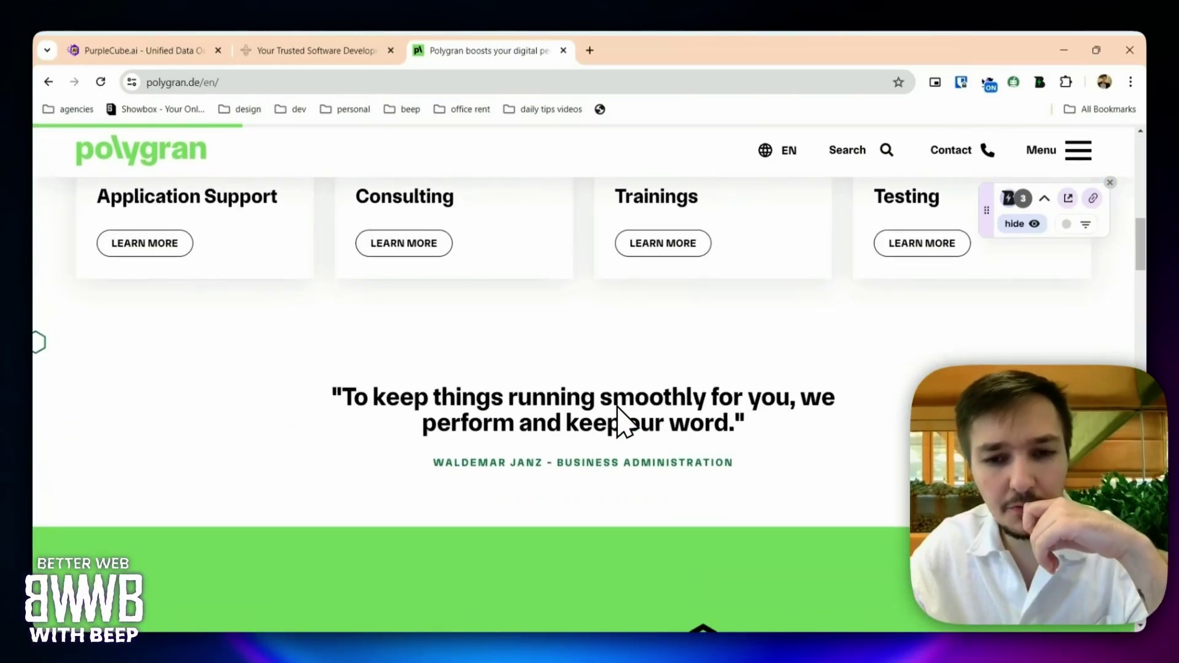
Examine the Success Stories section and the customer logos under "Companies that trust us:".
{"action": "scroll", "coordinate": [614, 414], "scroll_direction": "down", "scroll_amount": 5}
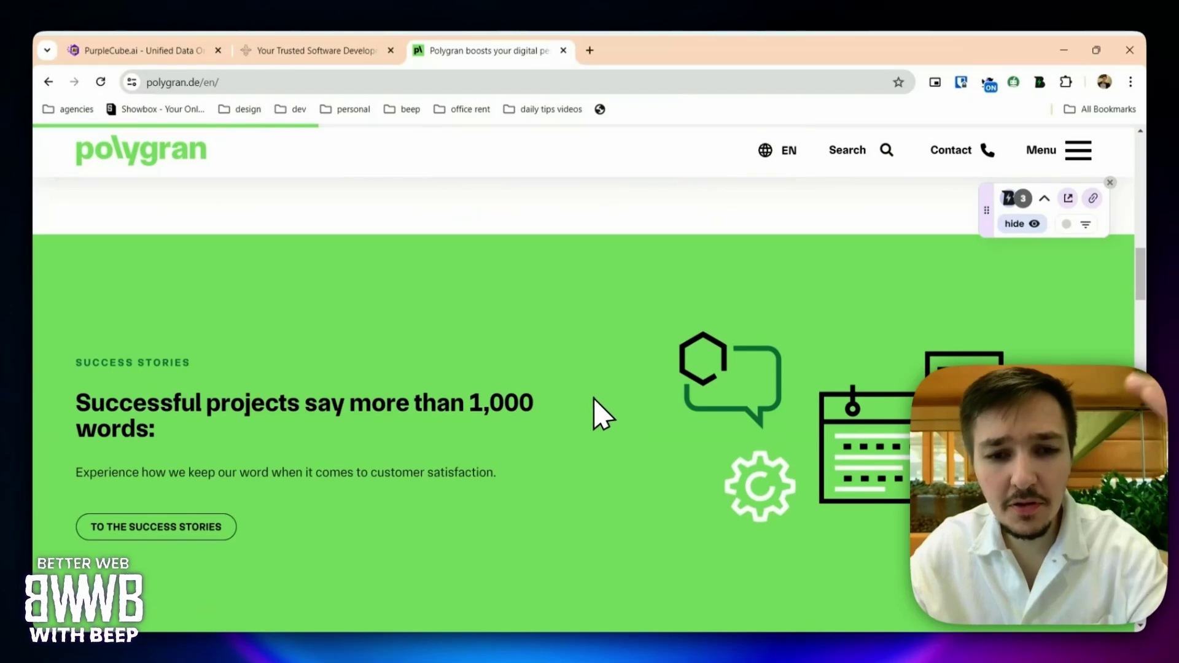
{"action": "scroll", "coordinate": [596, 411], "scroll_direction": "down", "scroll_amount": 1}
{"action": "scroll", "coordinate": [477, 399], "scroll_direction": "down", "scroll_amount": 5}
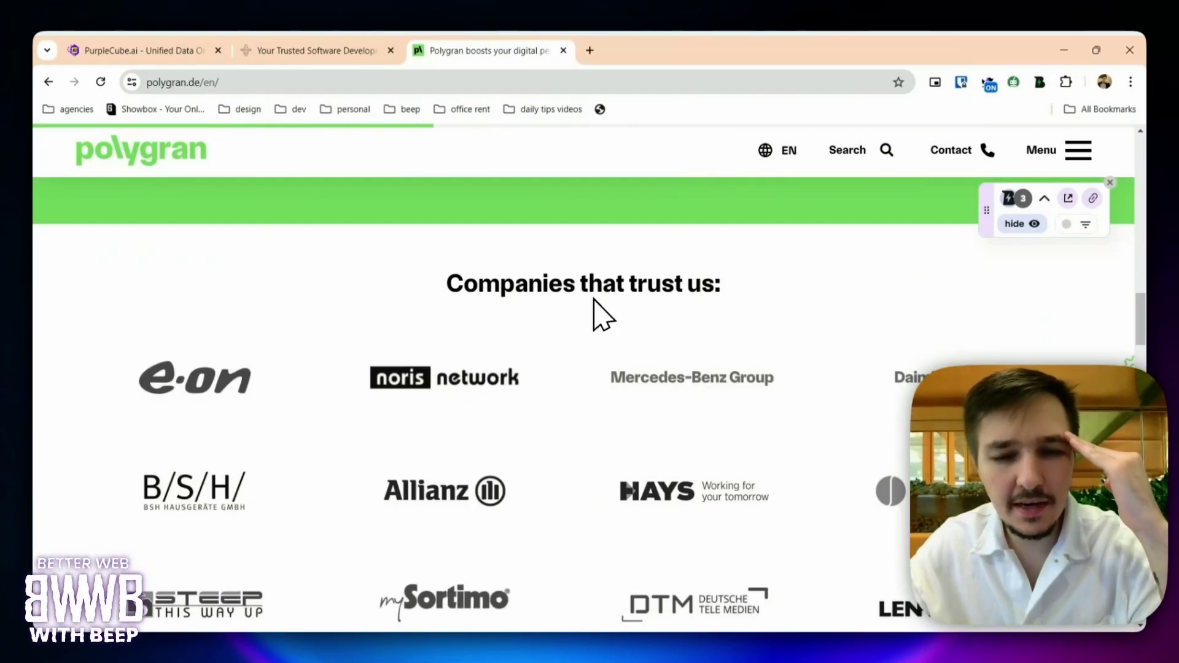
{"action": "scroll", "coordinate": [657, 325], "scroll_direction": "down", "scroll_amount": 6}
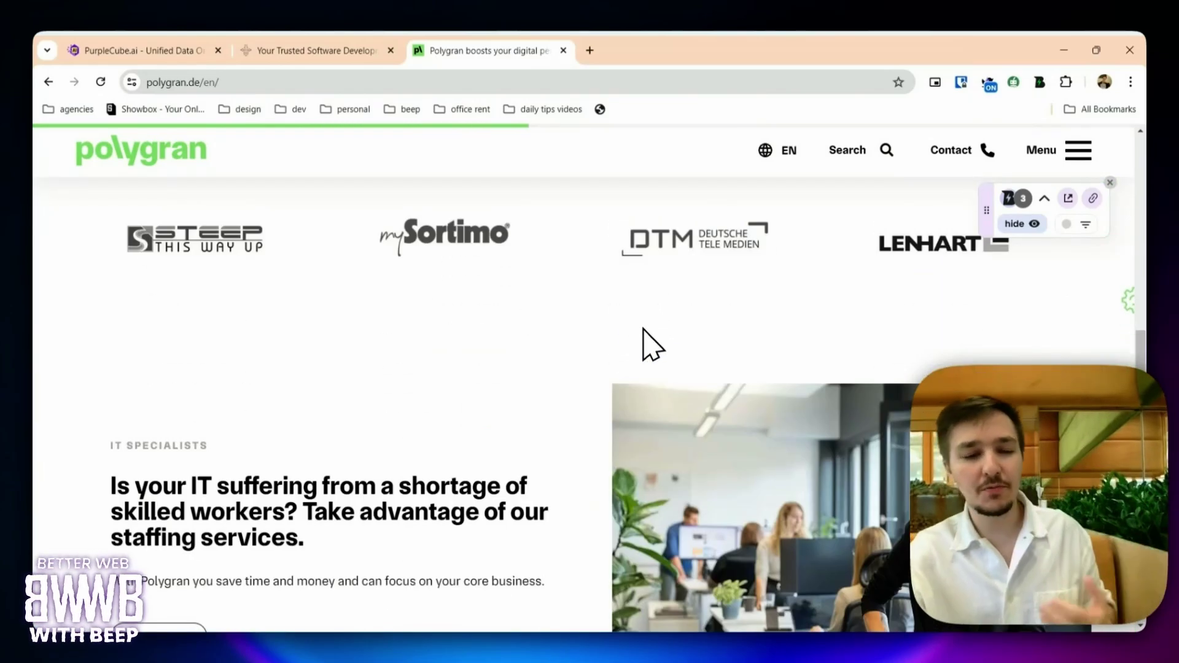
{"action": "scroll", "coordinate": [642, 341], "scroll_direction": "up", "scroll_amount": 3}
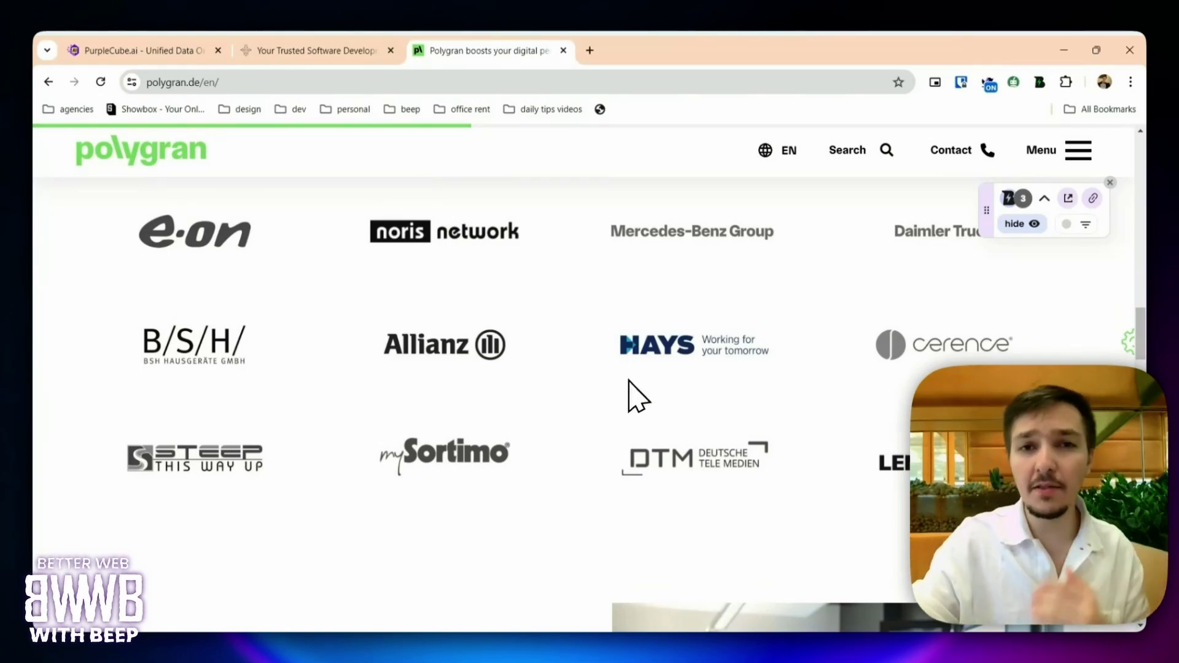
{"action": "scroll", "coordinate": [623, 369], "scroll_direction": "up", "scroll_amount": 6}
{"action": "scroll", "coordinate": [622, 368], "scroll_direction": "down", "scroll_amount": 5}
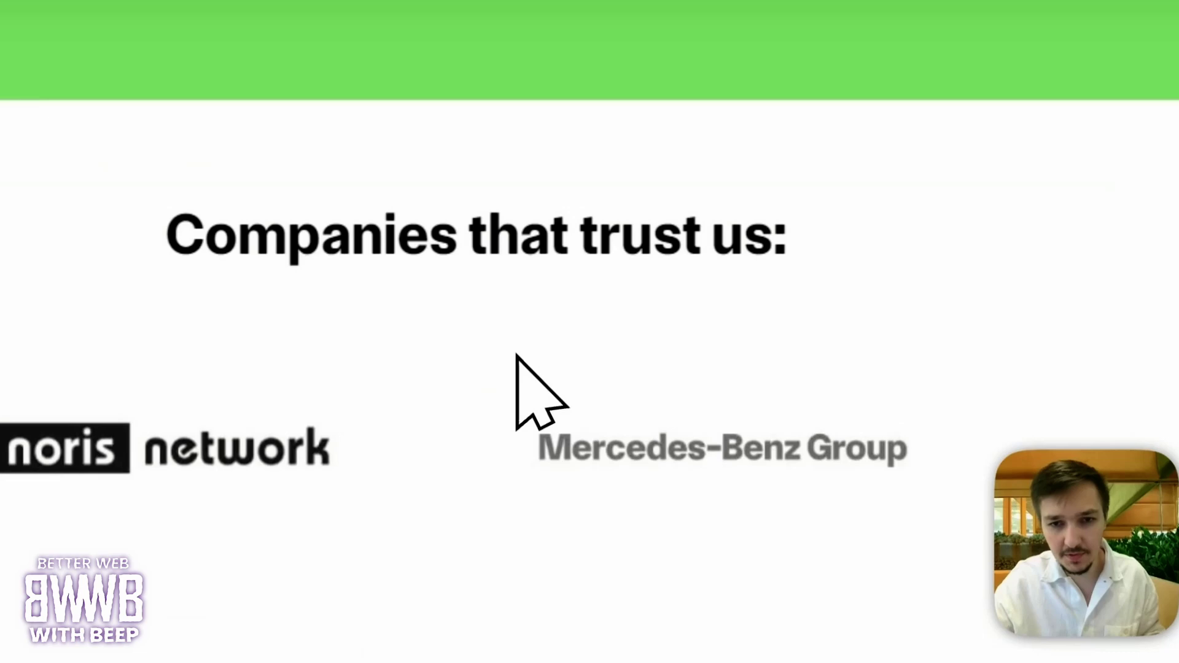
Save a comment beneath "Companies that trust us:" asking about people from these companies and suggesting to "add feedback from people with whom you worked".
{"action": "left_click", "coordinate": [587, 341]}
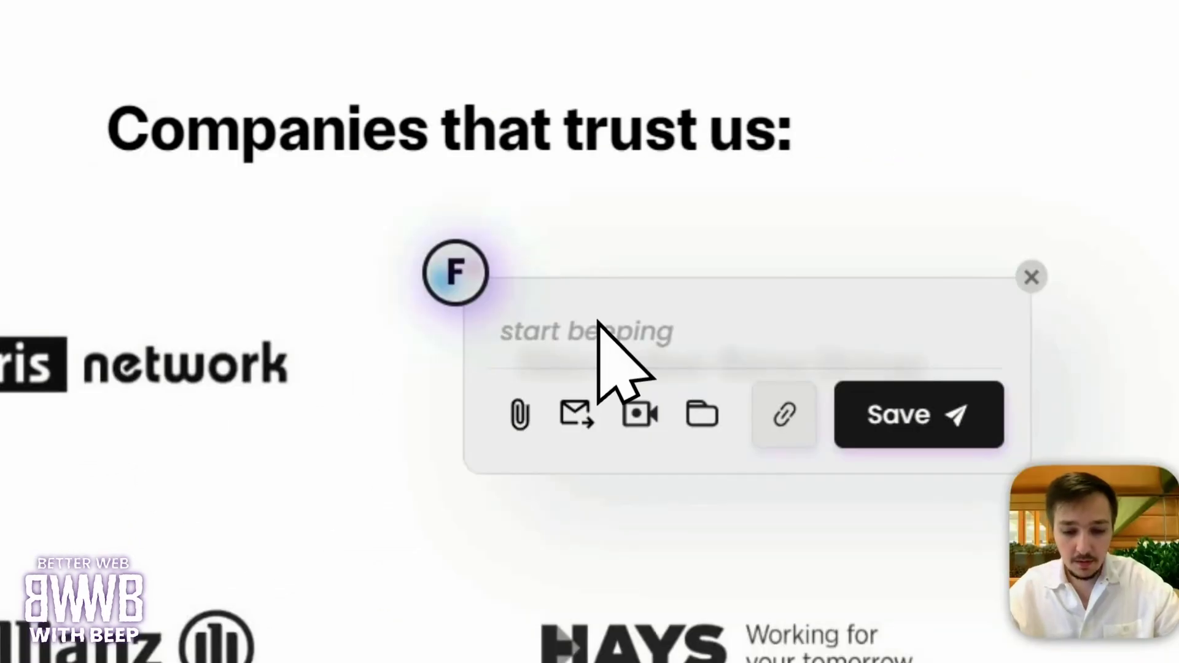
{"action": "type", "text": "you have here compa"}
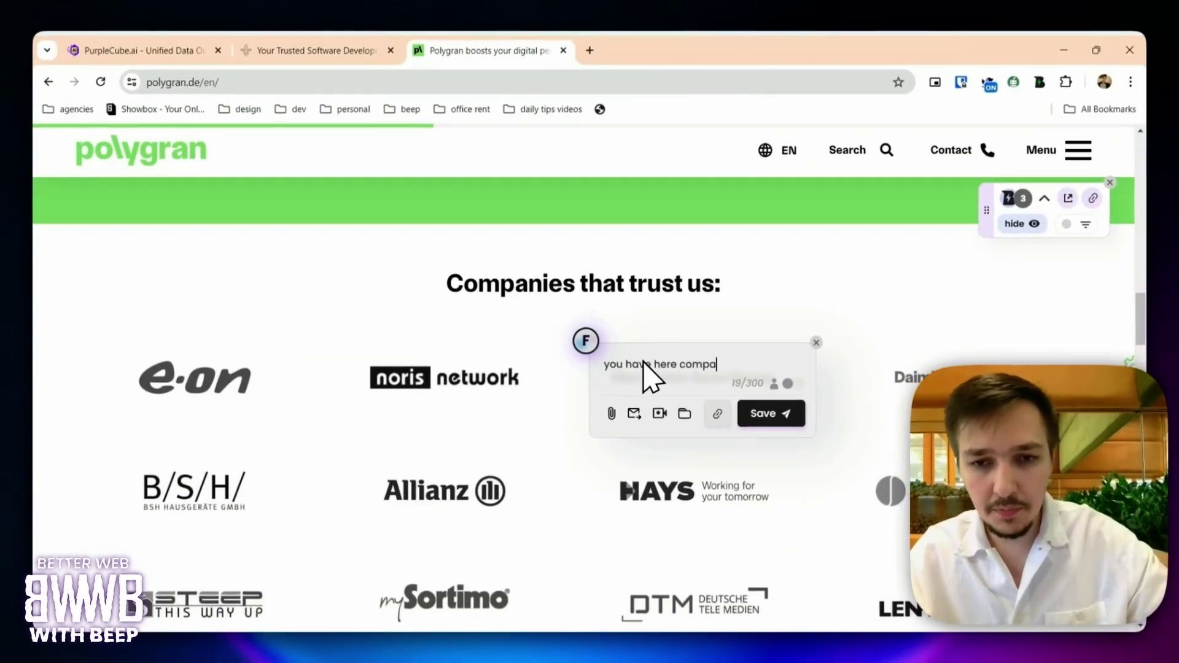
{"action": "type", "text": "nies who you work with, how about"}
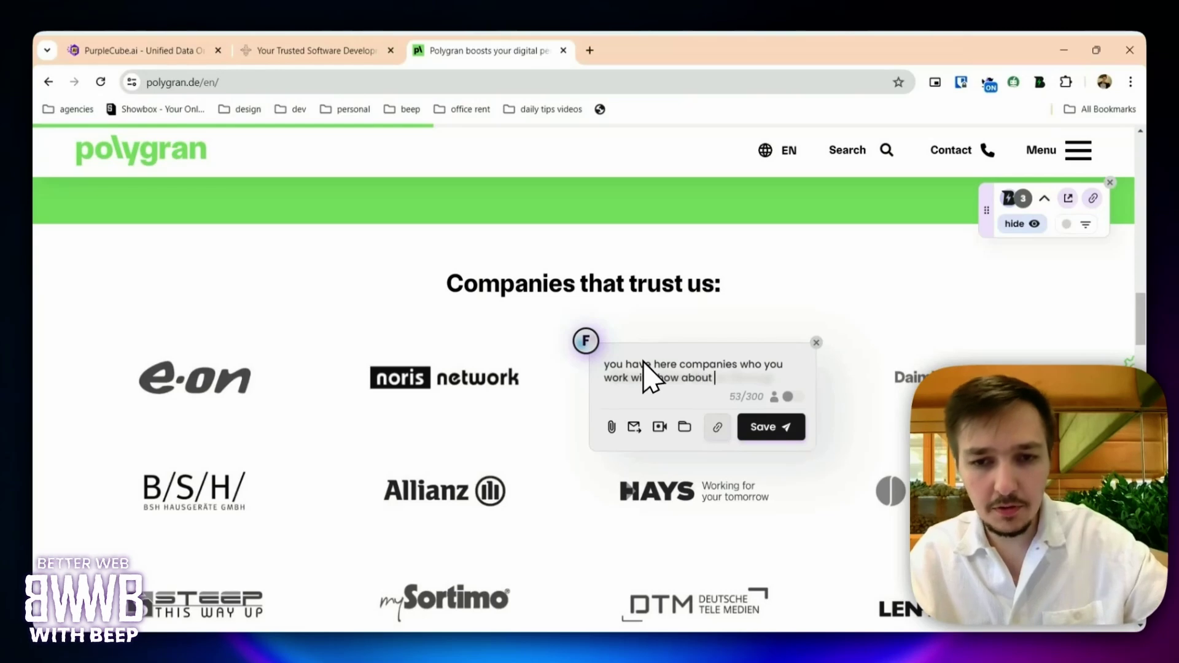
{"action": "type", "text": "om these companies? Would be n"}
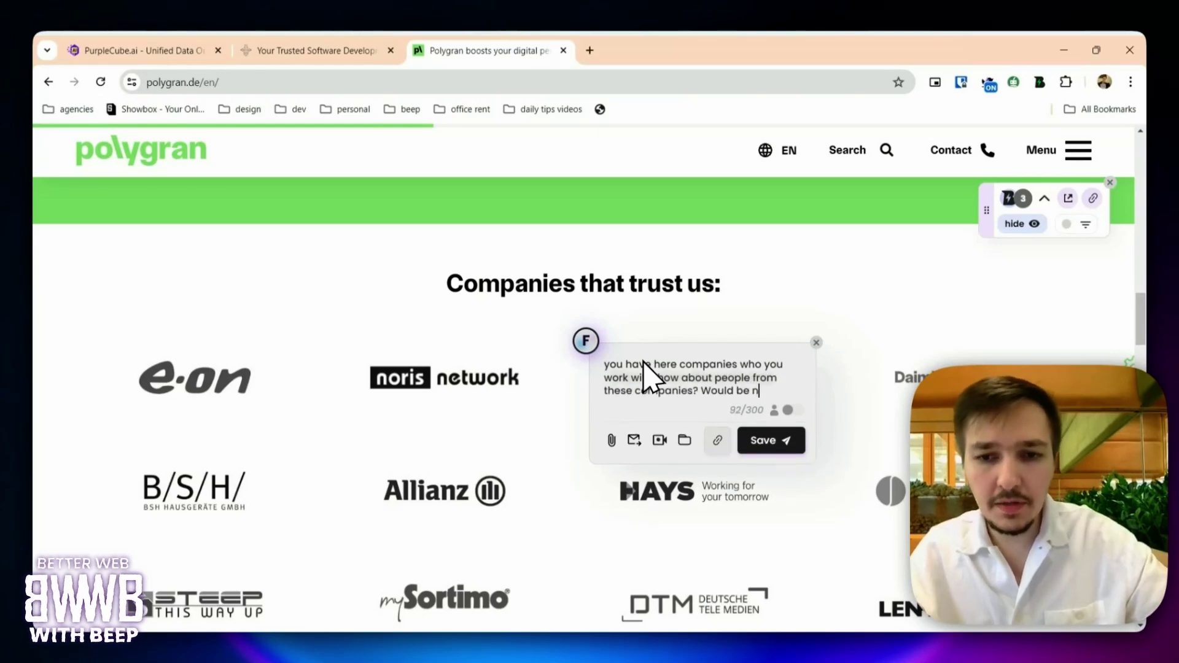
{"action": "type", "text": "ice to add feedback"}
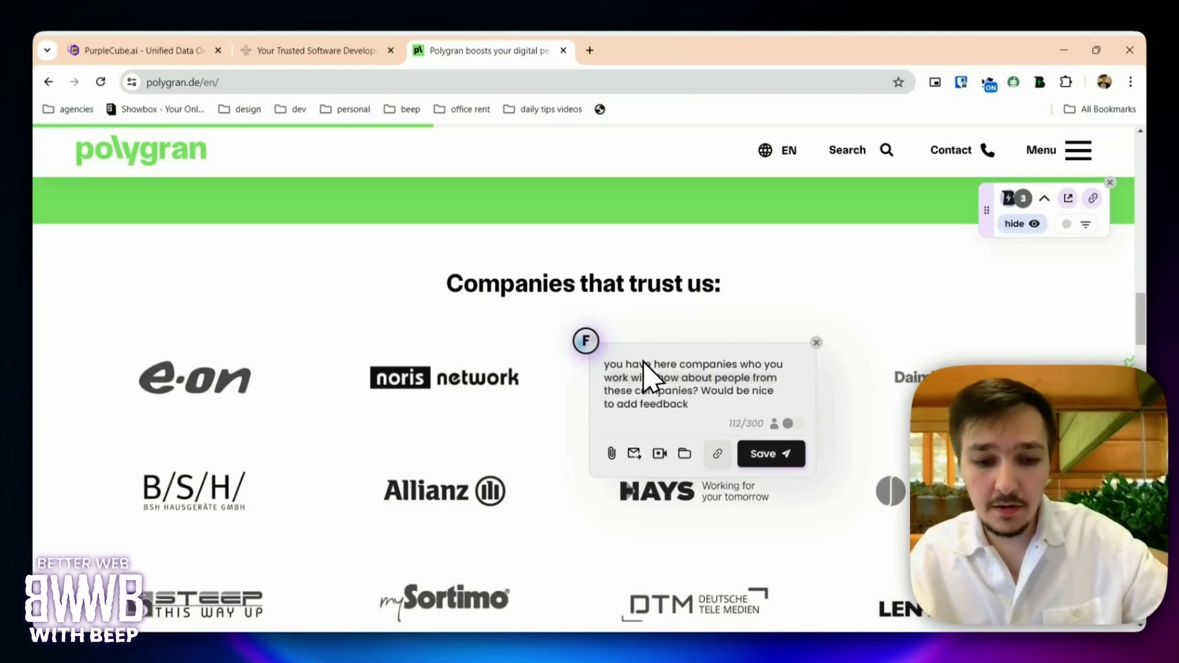
{"action": "type", "text": " whom you worked"}
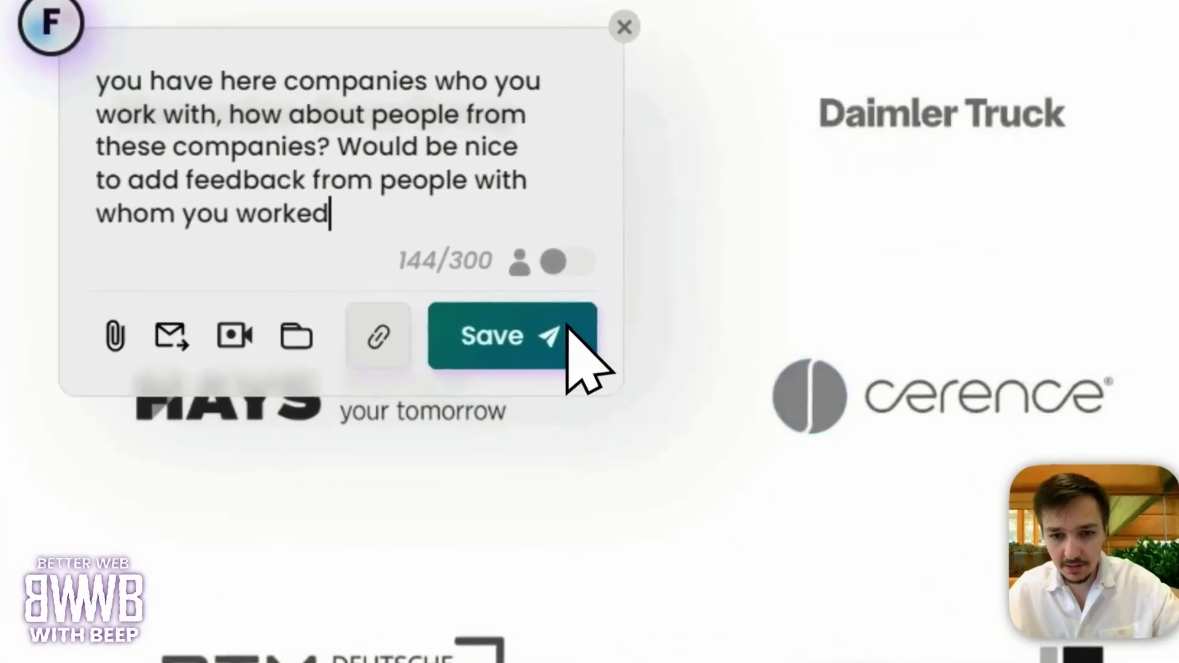
{"action": "left_click", "coordinate": [791, 464]}
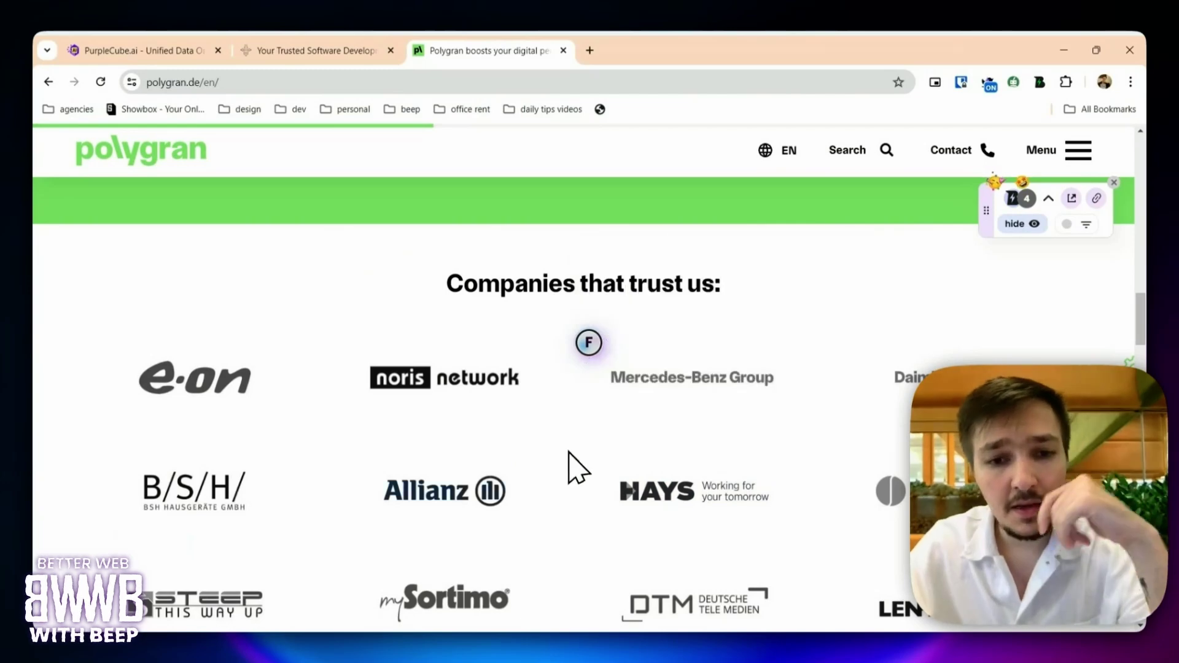
Save a comment on the Success Stories illustration reading "would be nice to replace this illustration with some image showing off success story vibe".
{"action": "scroll", "coordinate": [577, 452], "scroll_direction": "down", "scroll_amount": 8}
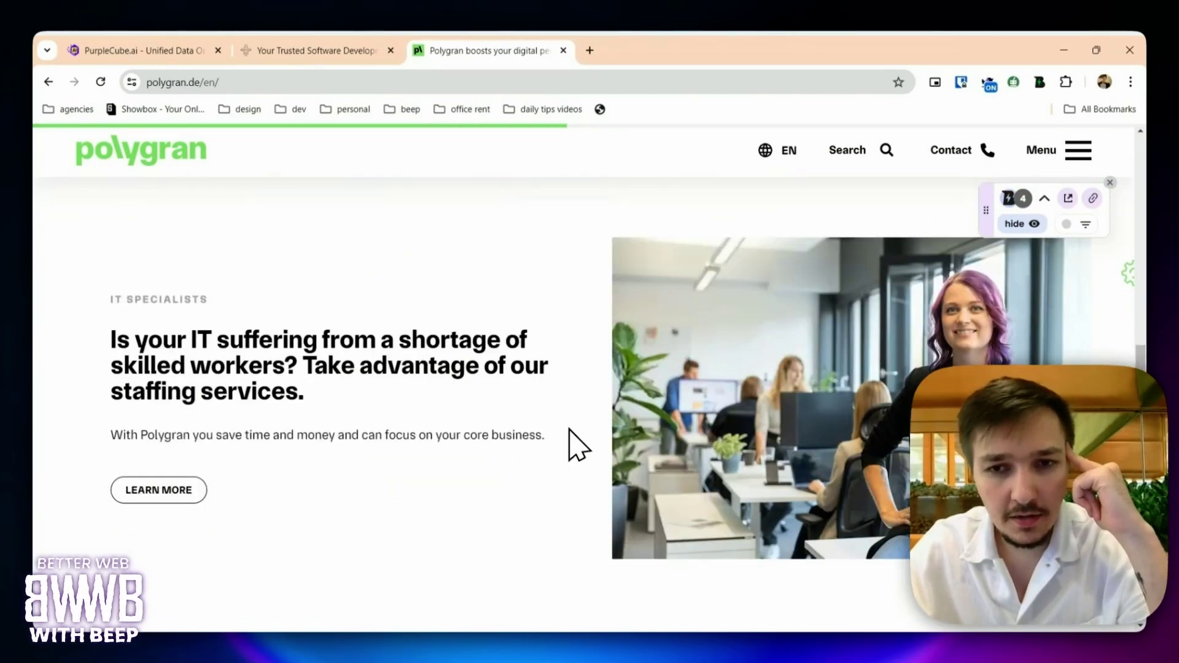
{"action": "scroll", "coordinate": [578, 447], "scroll_direction": "up", "scroll_amount": 15}
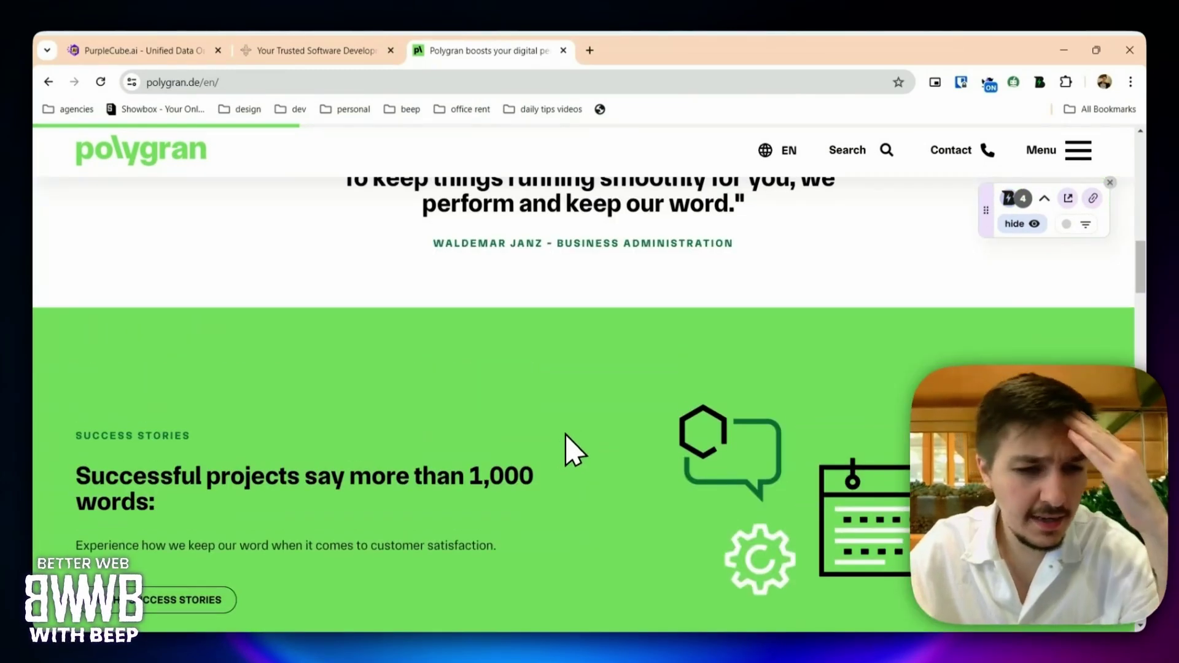
{"action": "scroll", "coordinate": [565, 434], "scroll_direction": "down", "scroll_amount": 1}
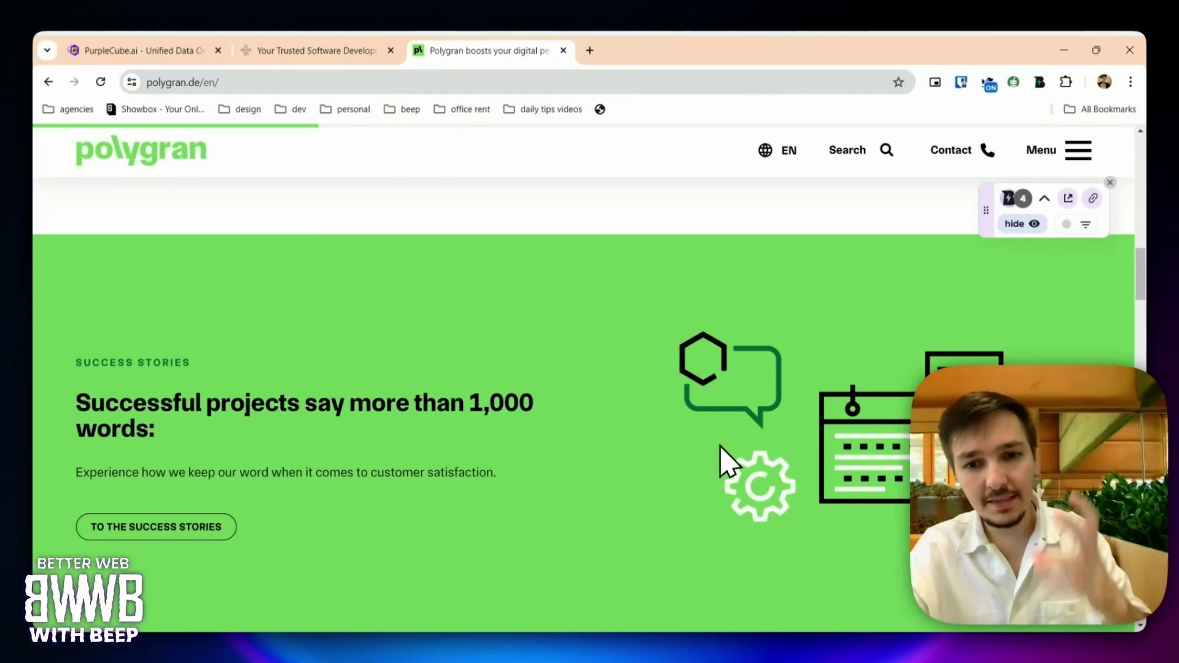
{"action": "scroll", "coordinate": [782, 437], "scroll_direction": "down", "scroll_amount": 1}
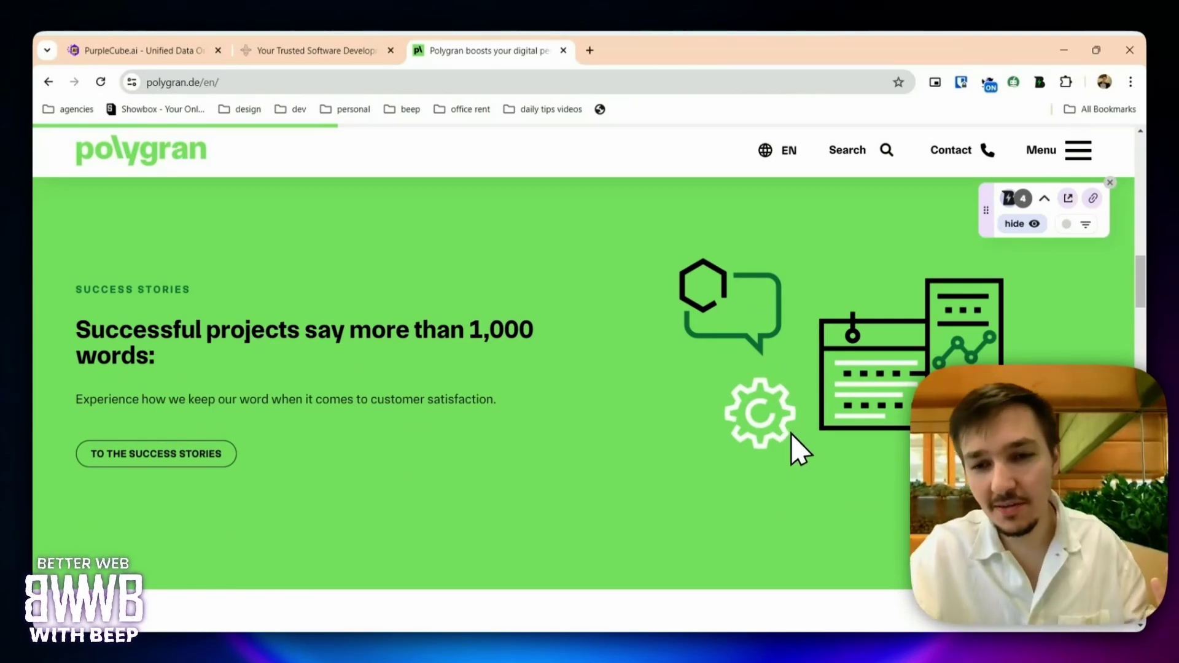
{"action": "scroll", "coordinate": [798, 451], "scroll_direction": "down", "scroll_amount": 5}
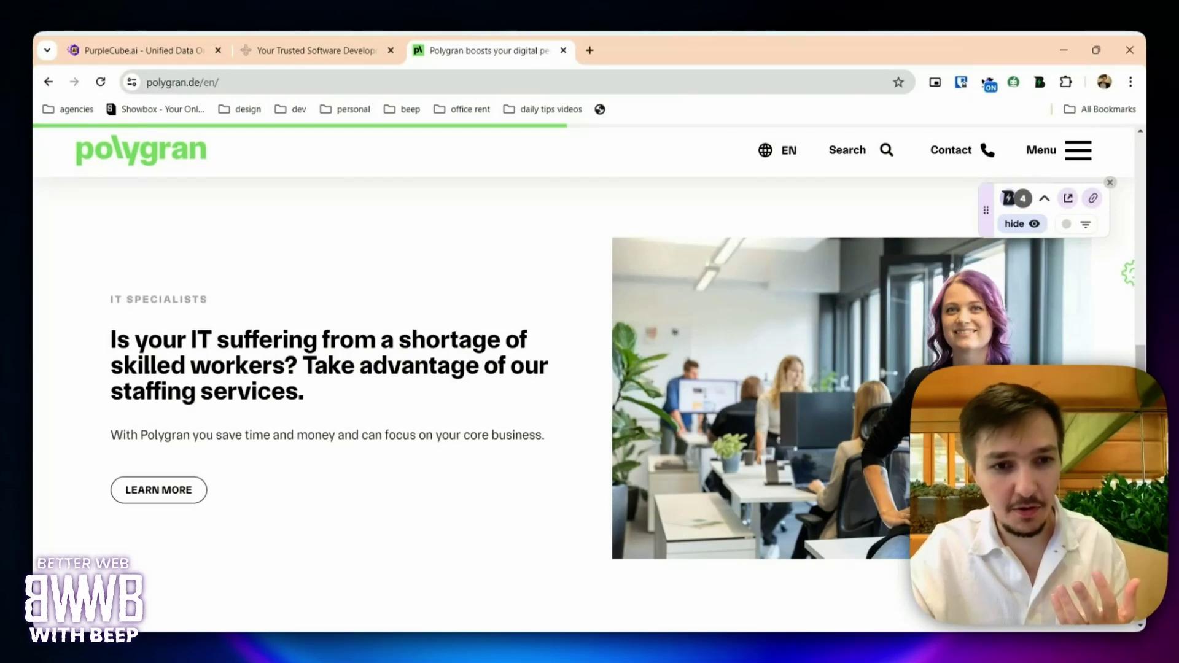
{"action": "scroll", "coordinate": [934, 366], "scroll_direction": "down", "scroll_amount": 10}
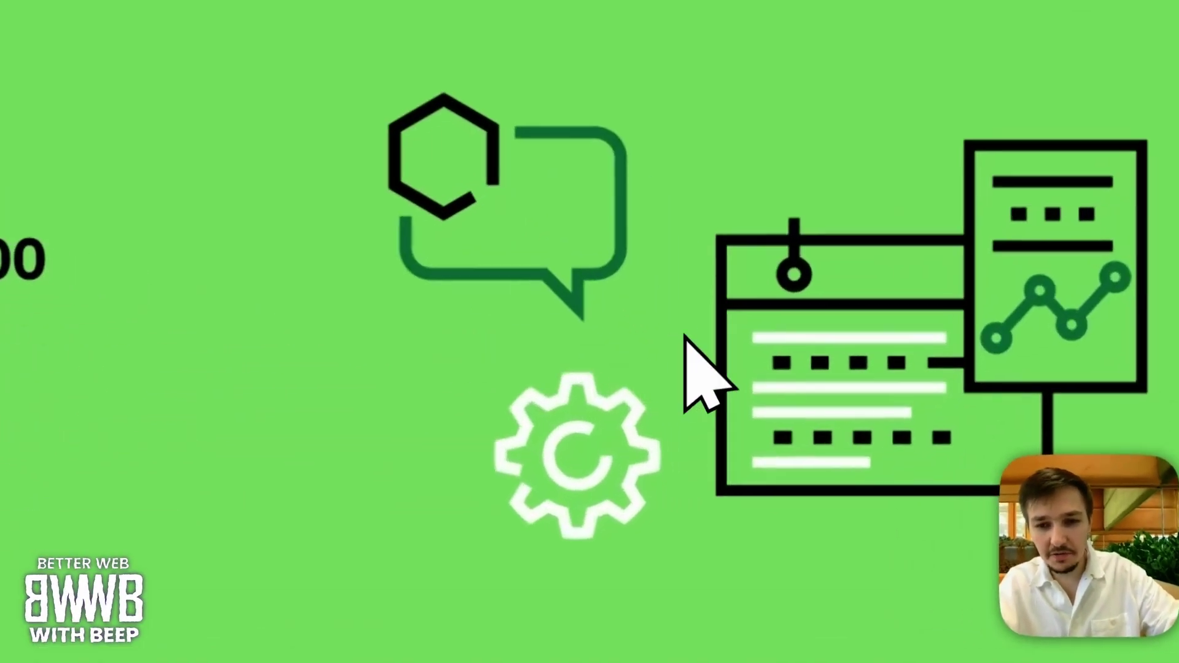
{"action": "left_click", "coordinate": [840, 443]}
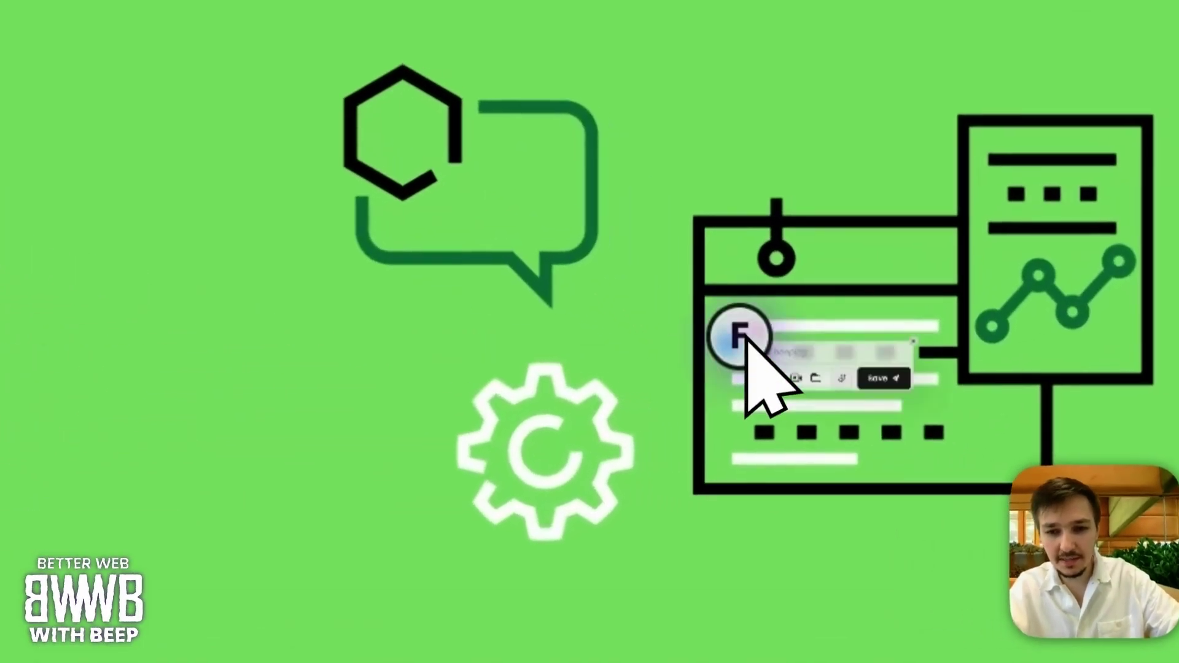
{"action": "type", "text": "would be r"}
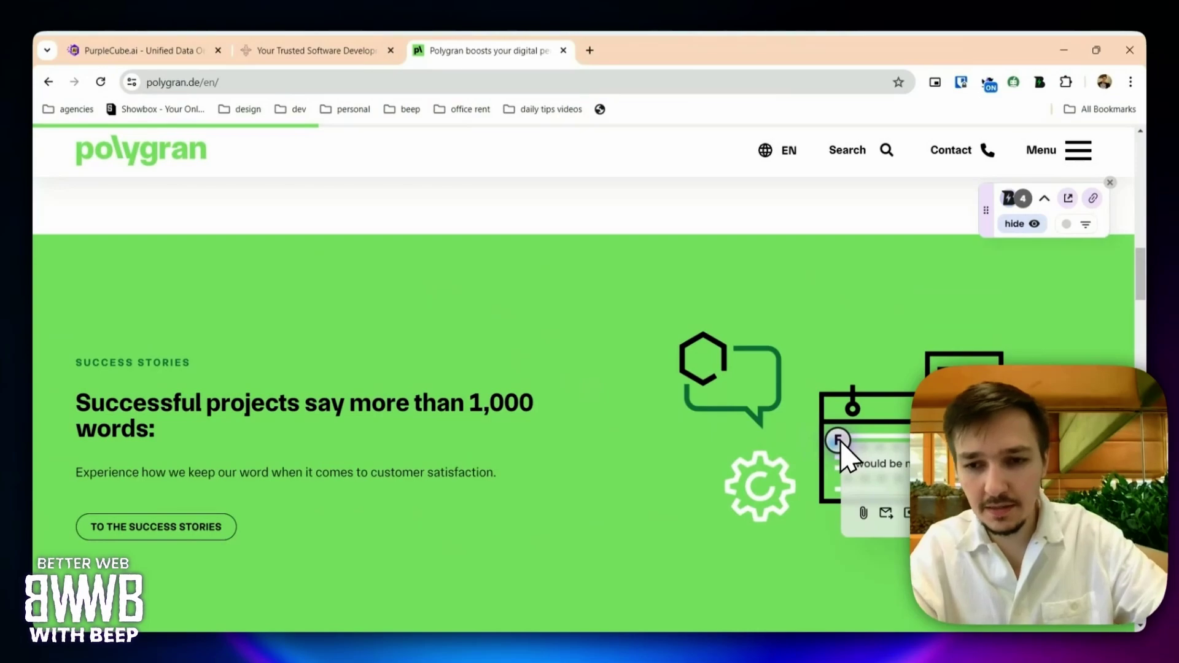
{"action": "type", "text": "eally nice to have an illustration"}
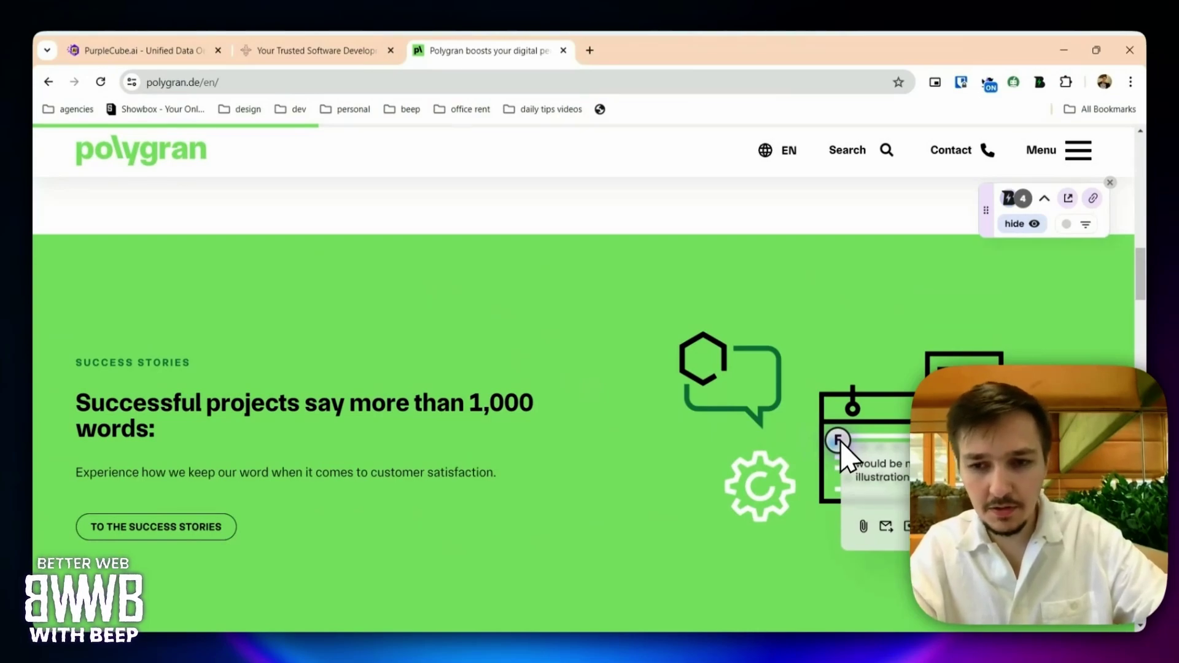
{"action": "type", "text": " with some image showing off success story vibe"}
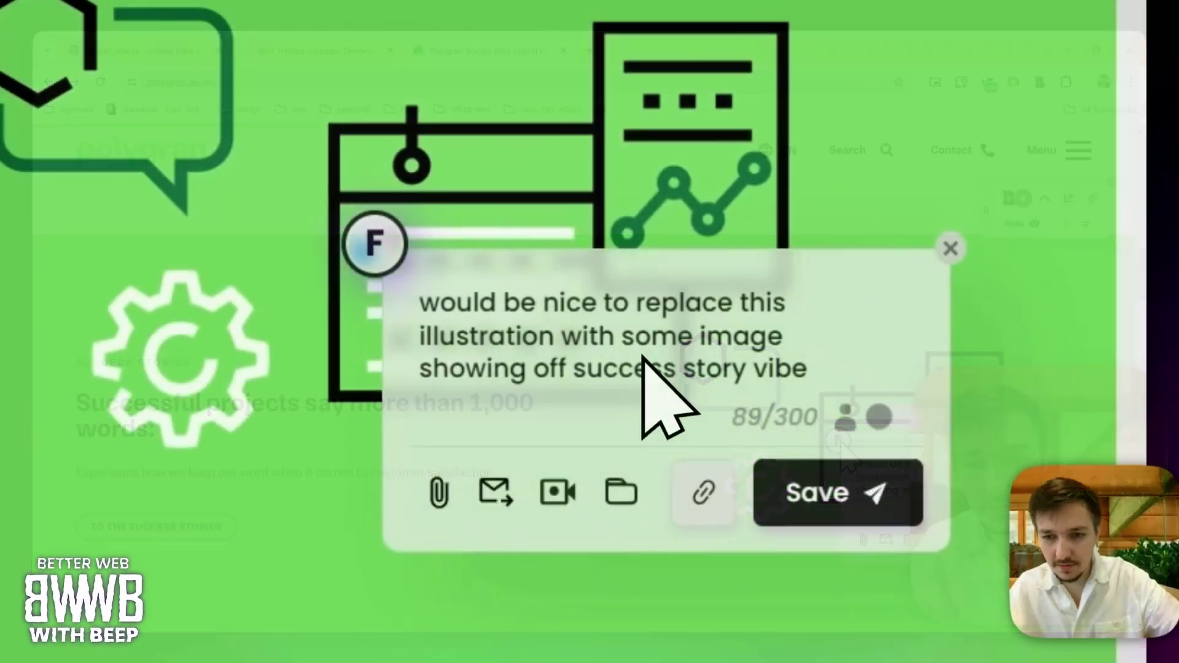
{"action": "left_click", "coordinate": [846, 498]}
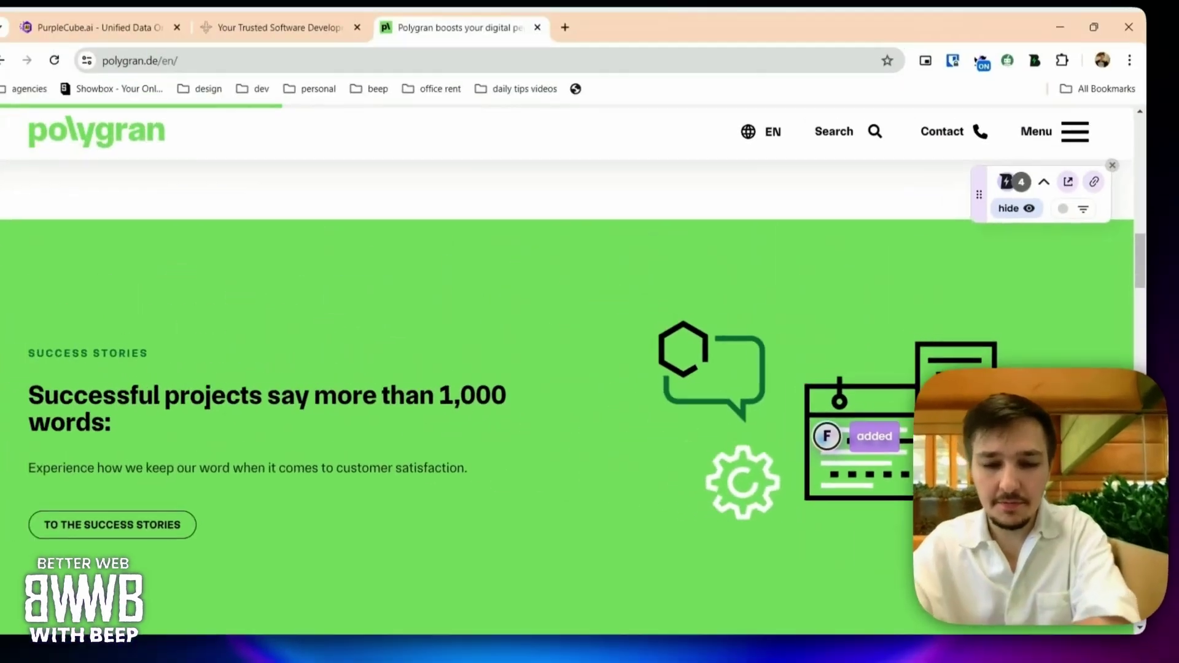
Examine the rest of the homepage from the customer logos through the About Us, article and newsletter sections to the footer.
{"action": "scroll", "coordinate": [717, 329], "scroll_direction": "down", "scroll_amount": 10}
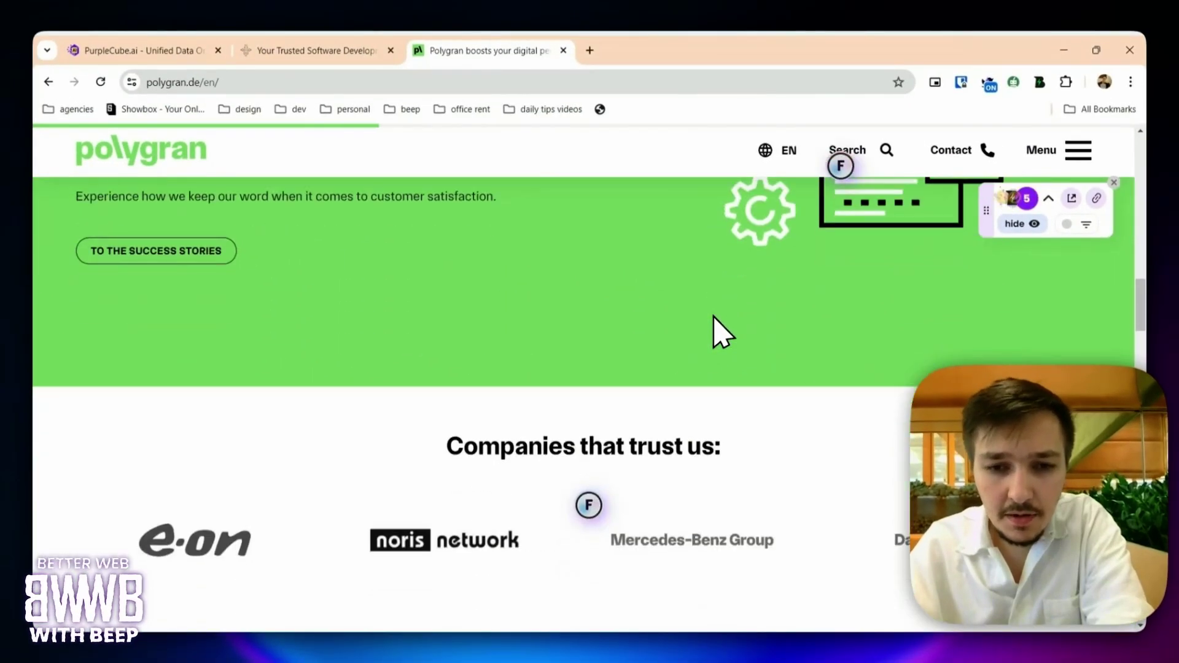
{"action": "scroll", "coordinate": [723, 331], "scroll_direction": "down", "scroll_amount": 10}
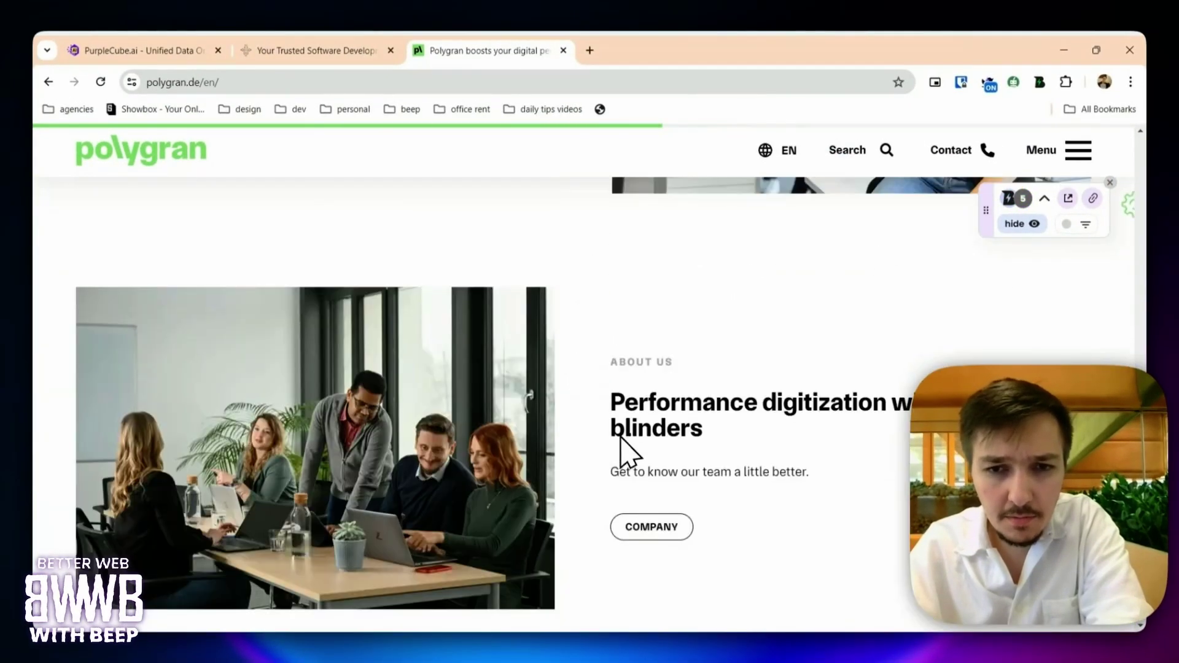
{"action": "scroll", "coordinate": [624, 453], "scroll_direction": "up", "scroll_amount": 4}
{"action": "scroll", "coordinate": [610, 337], "scroll_direction": "down", "scroll_amount": 5}
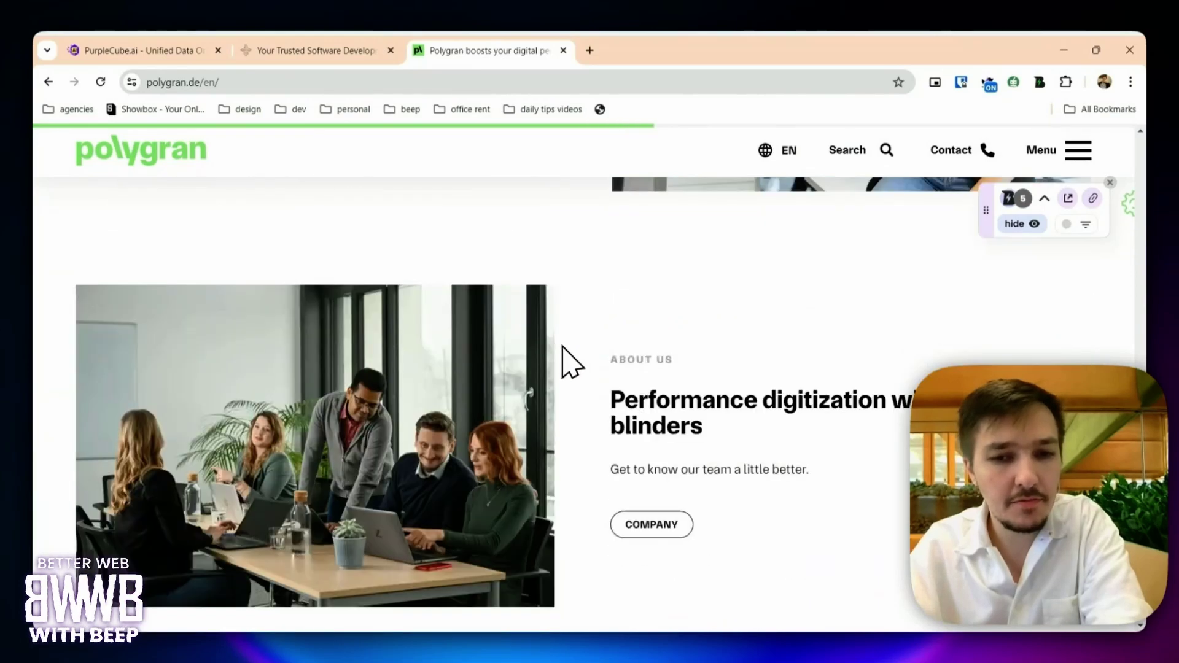
{"action": "scroll", "coordinate": [653, 381], "scroll_direction": "down", "scroll_amount": 15}
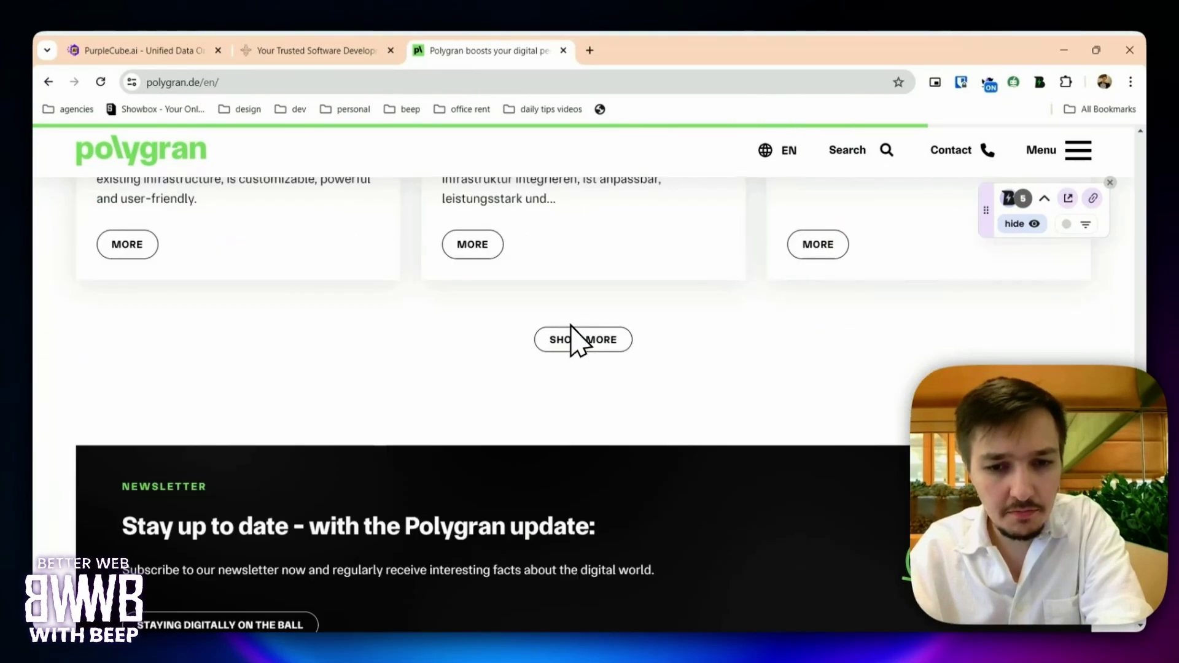
{"action": "scroll", "coordinate": [577, 341], "scroll_direction": "down", "scroll_amount": 10}
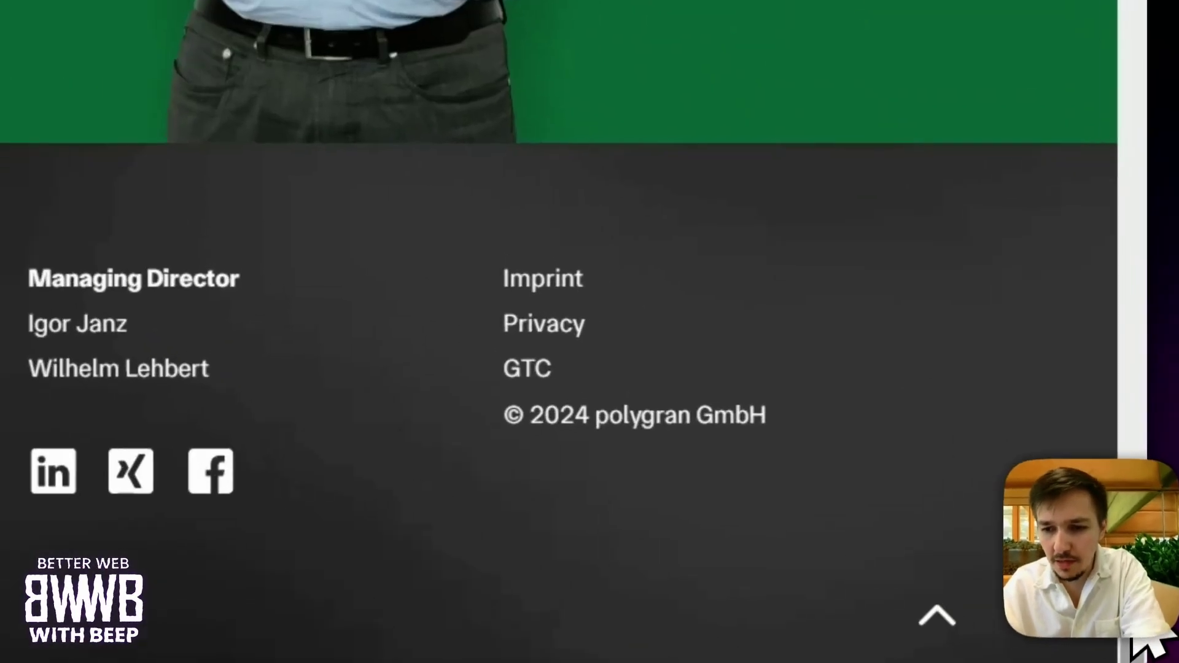
{"action": "scroll", "coordinate": [1141, 552], "scroll_direction": "up", "scroll_amount": 10}
{"action": "scroll", "coordinate": [1143, 337], "scroll_direction": "up", "scroll_amount": 20}
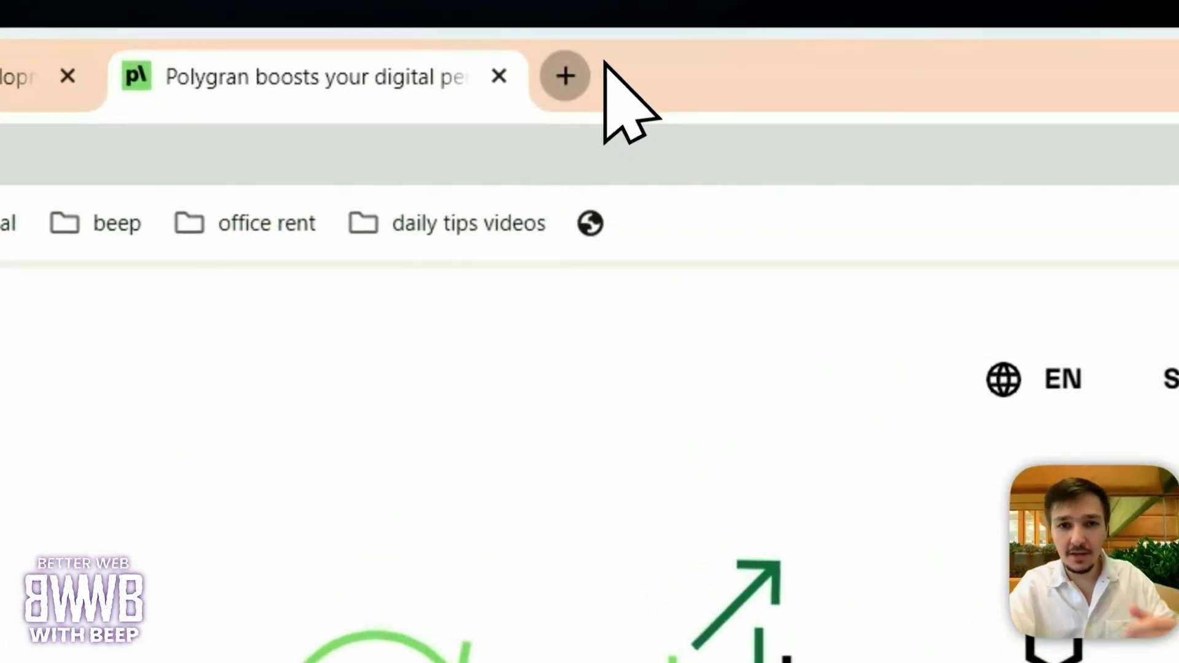
Open the Just Beep It website in a new browser tab and return to the Polygran page.
{"action": "left_click", "coordinate": [591, 50]}
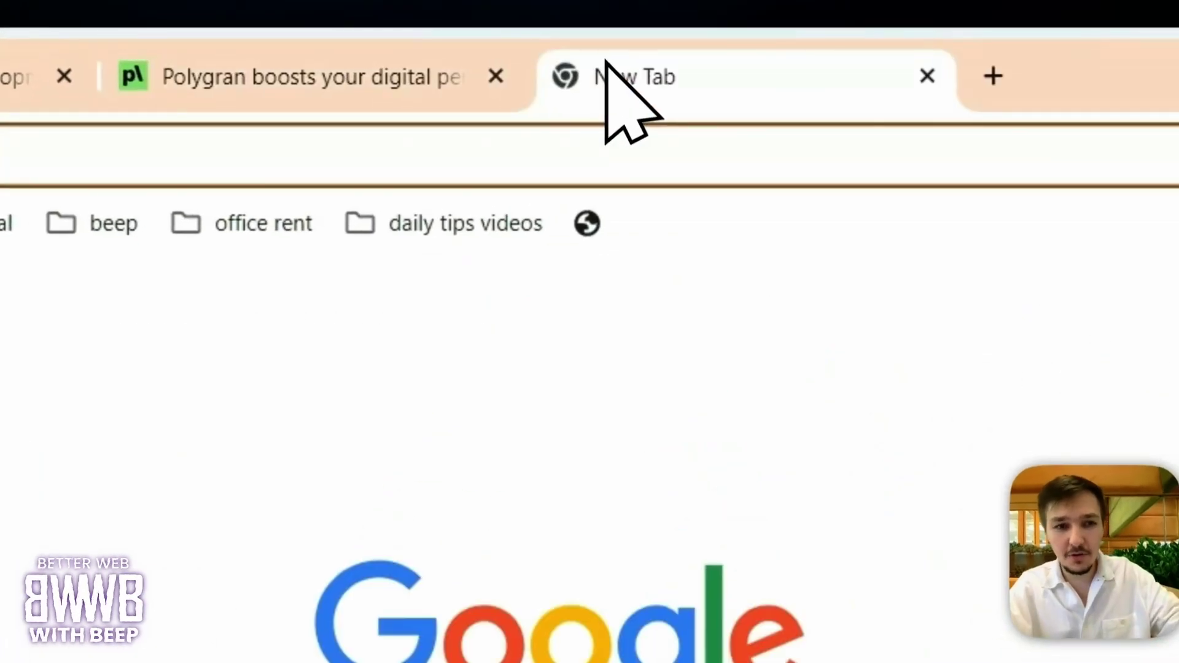
{"action": "type", "text": "ju"}
{"action": "key", "text": "Return"}
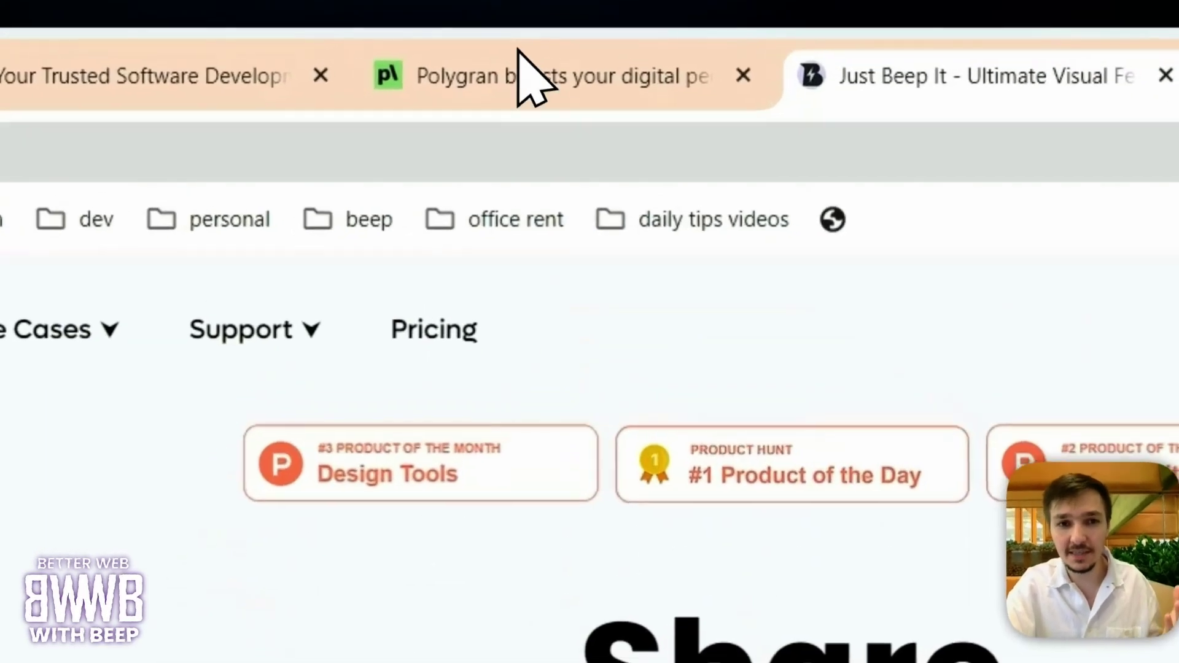
{"action": "left_click", "coordinate": [475, 51]}
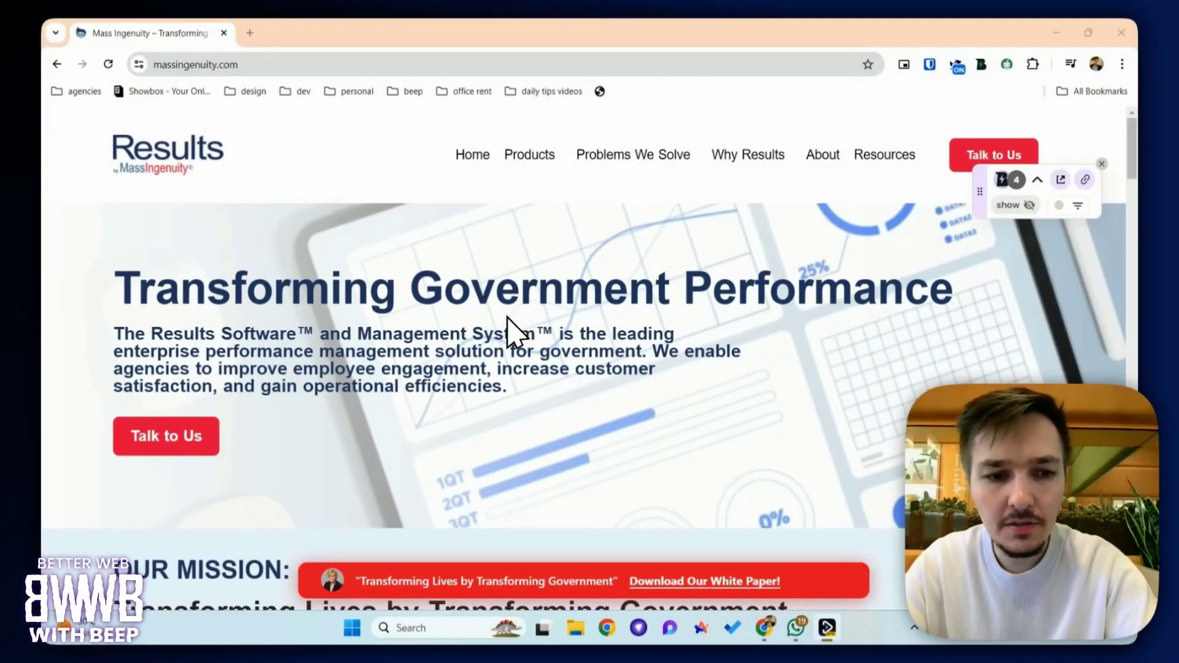
Expand the Beep widget on the Mass Ingenuity homepage and show the saved beeps on the page.
{"action": "scroll", "coordinate": [510, 333], "scroll_direction": "down", "scroll_amount": 2}
{"action": "scroll", "coordinate": [509, 333], "scroll_direction": "down", "scroll_amount": 3}
{"action": "scroll", "coordinate": [510, 332], "scroll_direction": "up", "scroll_amount": 5}
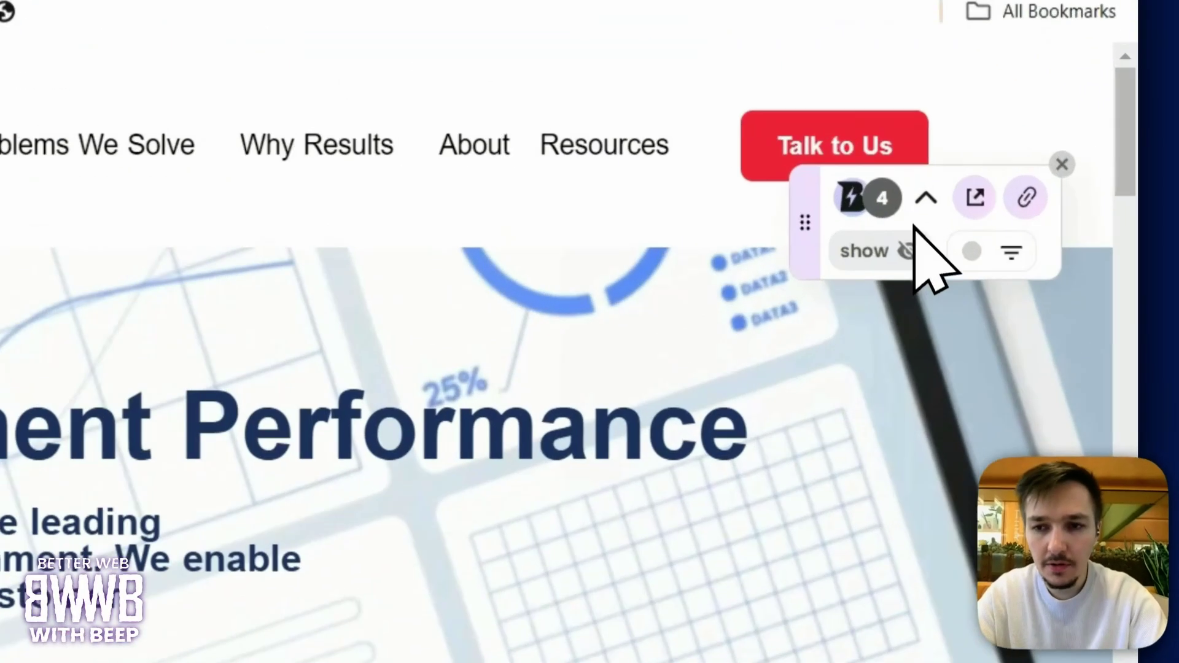
{"action": "left_click", "coordinate": [1037, 179]}
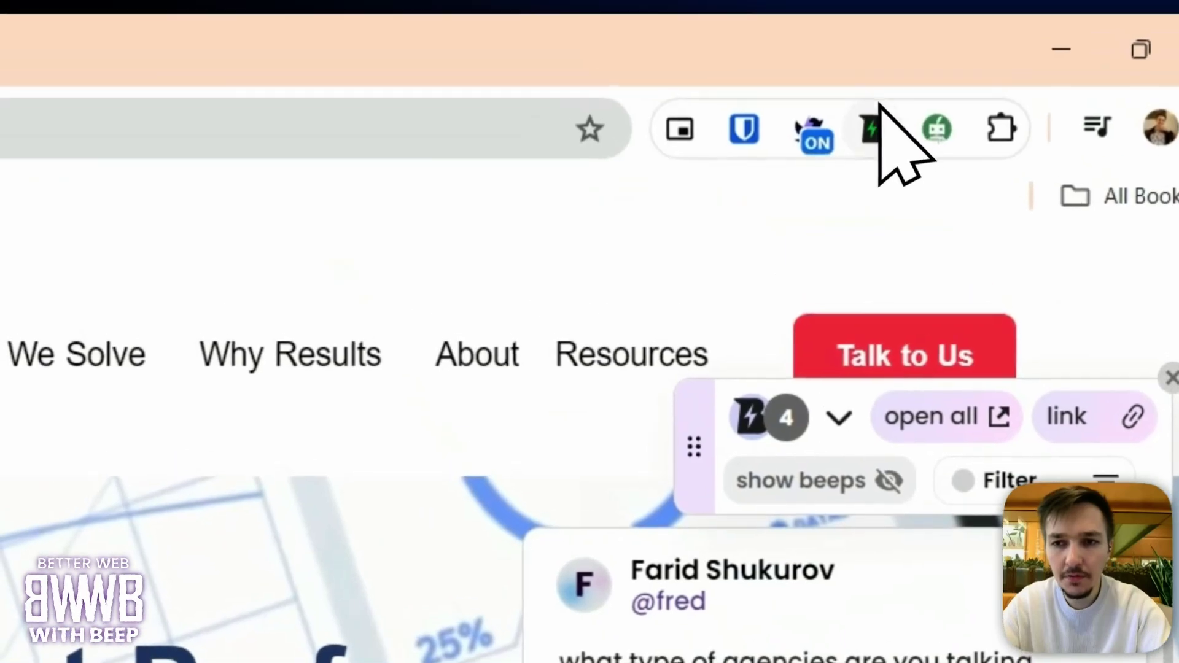
{"action": "left_click", "coordinate": [809, 480]}
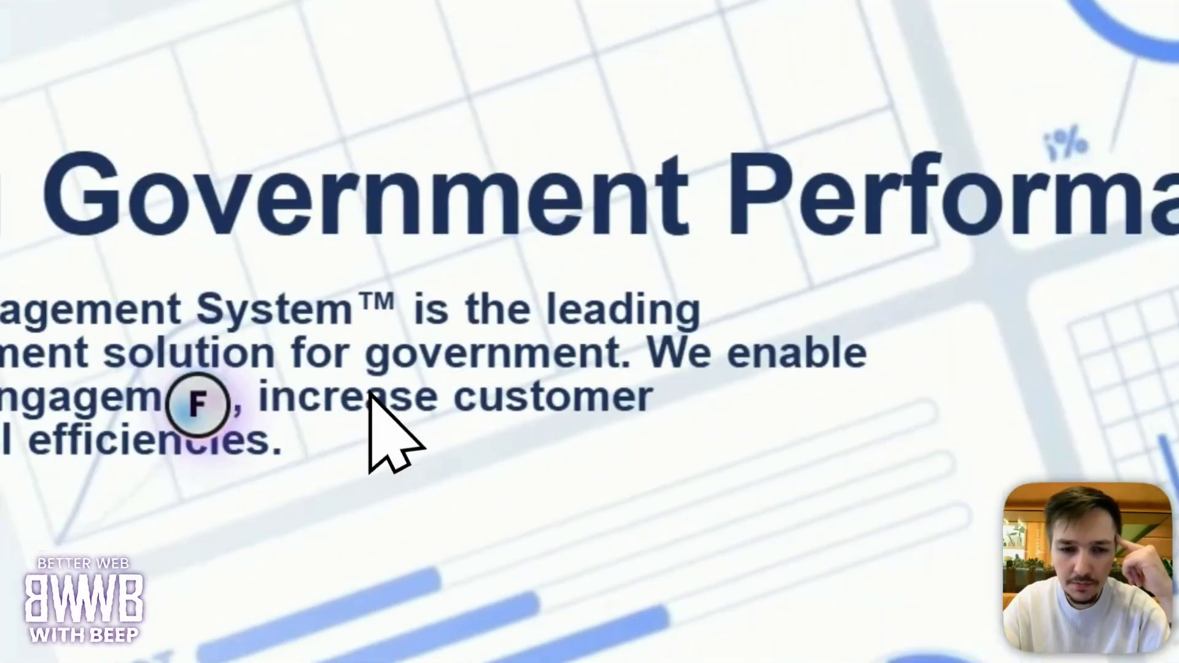
Read the hero heading "Transforming Government Performance" and the paragraph below it, selecting their text while reading and clearing the selection.
{"action": "mouse_move", "coordinate": [469, 340]}
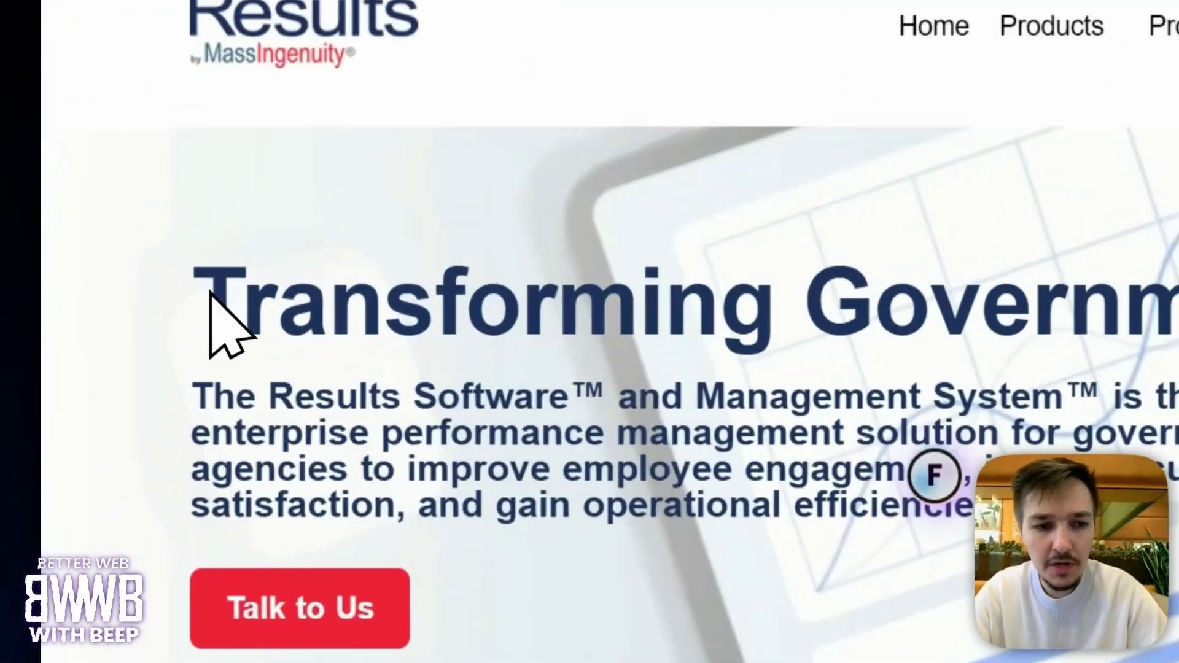
{"action": "left_click_drag", "start_coordinate": [117, 289], "coordinate": [369, 289]}
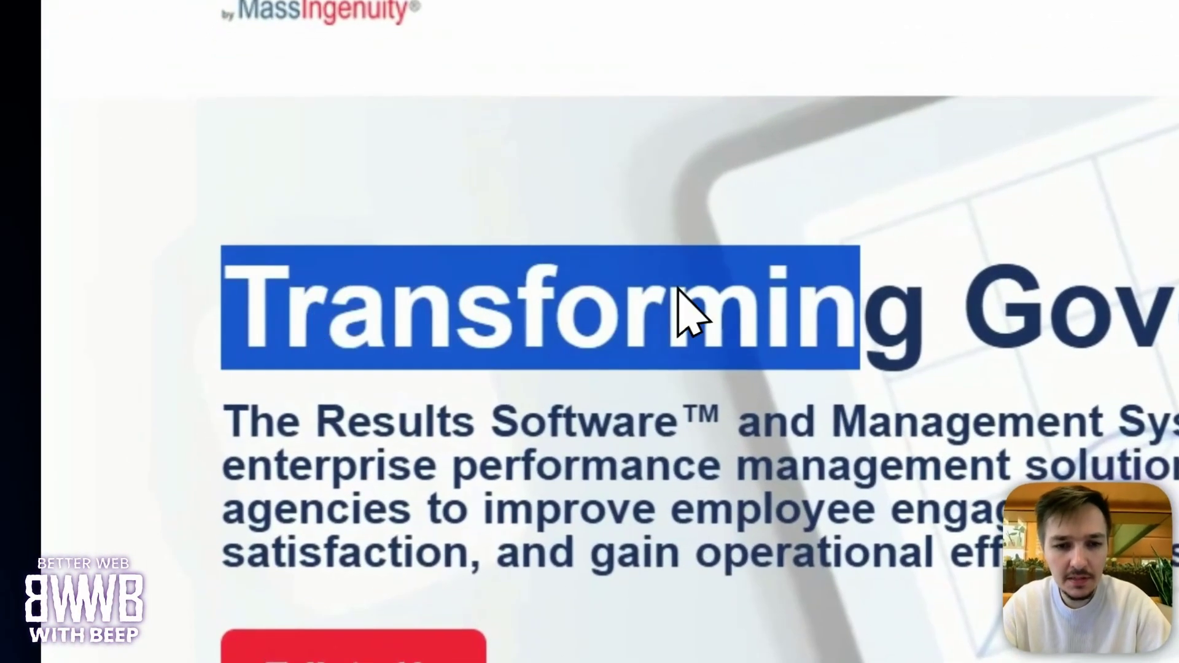
{"action": "left_click_drag", "start_coordinate": [687, 301], "coordinate": [995, 321]}
{"action": "left_click", "coordinate": [389, 356]}
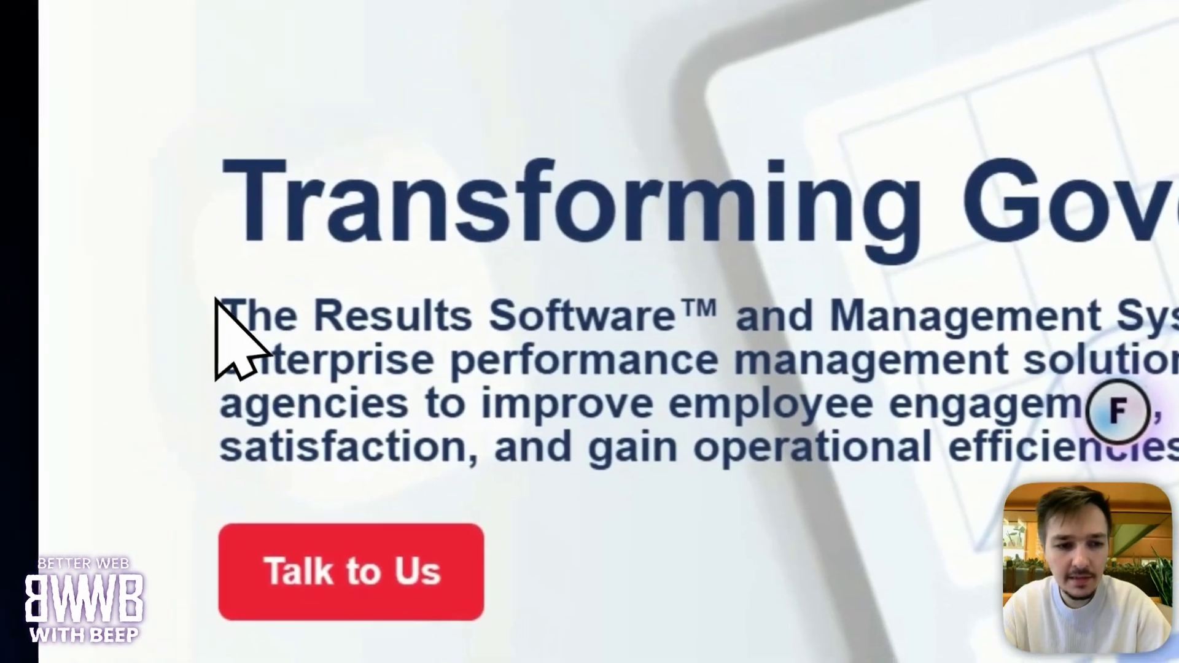
{"action": "left_click_drag", "start_coordinate": [216, 304], "coordinate": [881, 332]}
{"action": "left_click", "coordinate": [882, 302]}
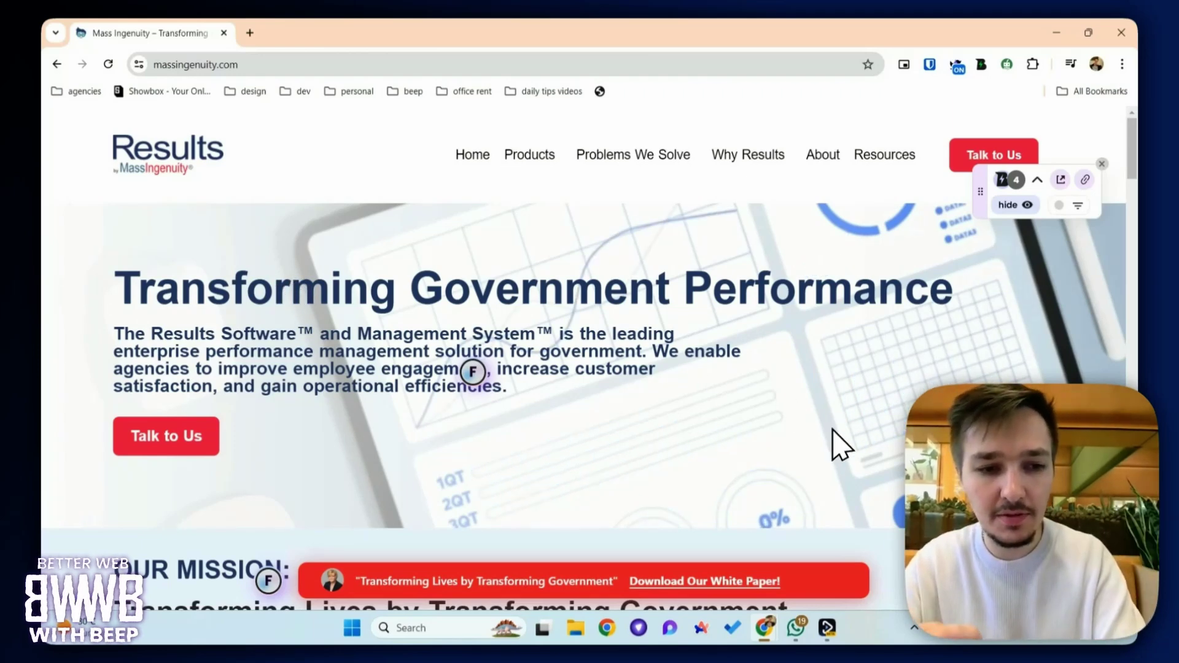
Read the comment pinned at "OUR MISSION:" and examine that title and its subtitle, selecting their text while reading.
{"action": "scroll", "coordinate": [326, 433], "scroll_direction": "down", "scroll_amount": 1}
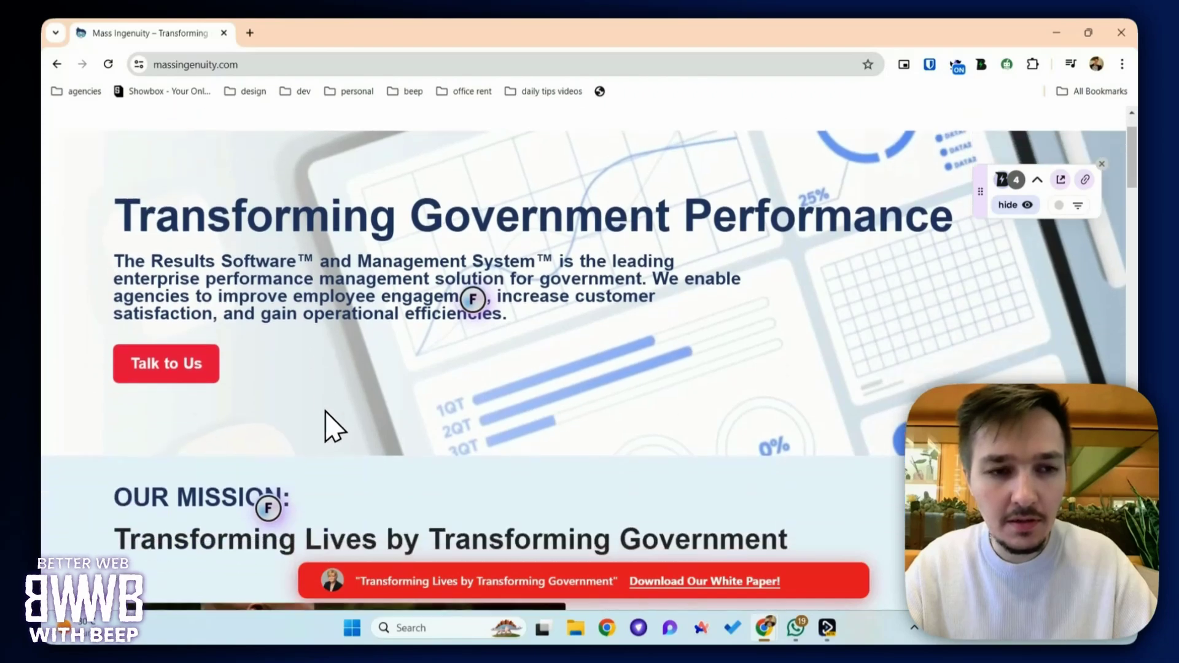
{"action": "scroll", "coordinate": [360, 353], "scroll_direction": "down", "scroll_amount": 3}
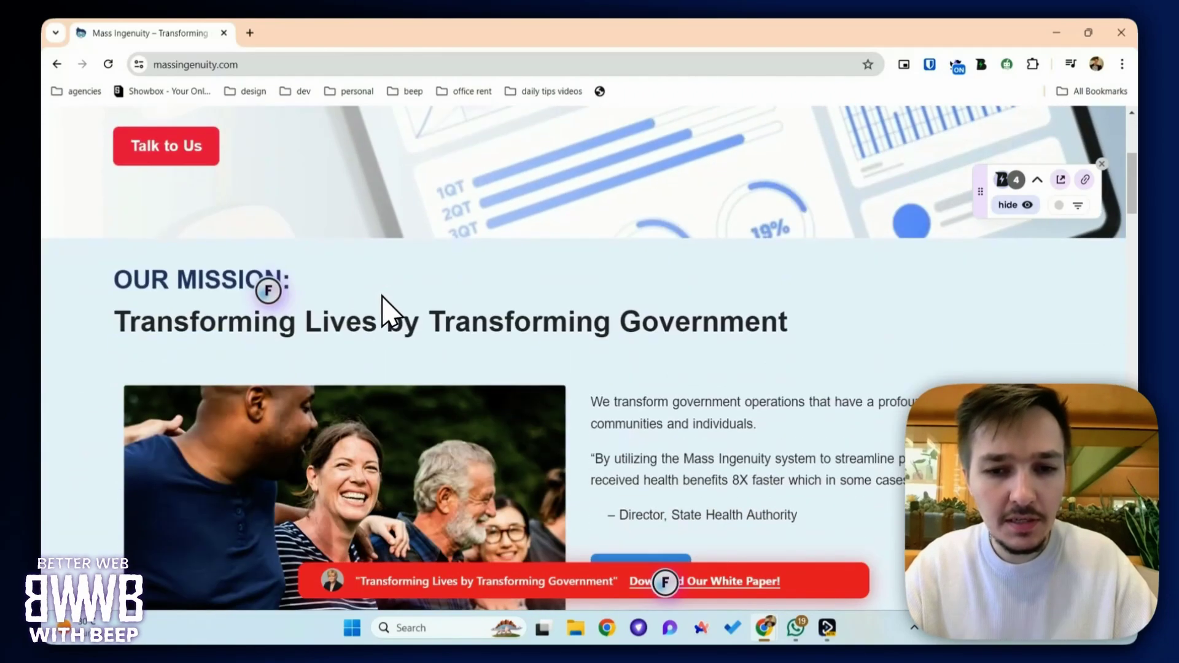
{"action": "mouse_move", "coordinate": [266, 294]}
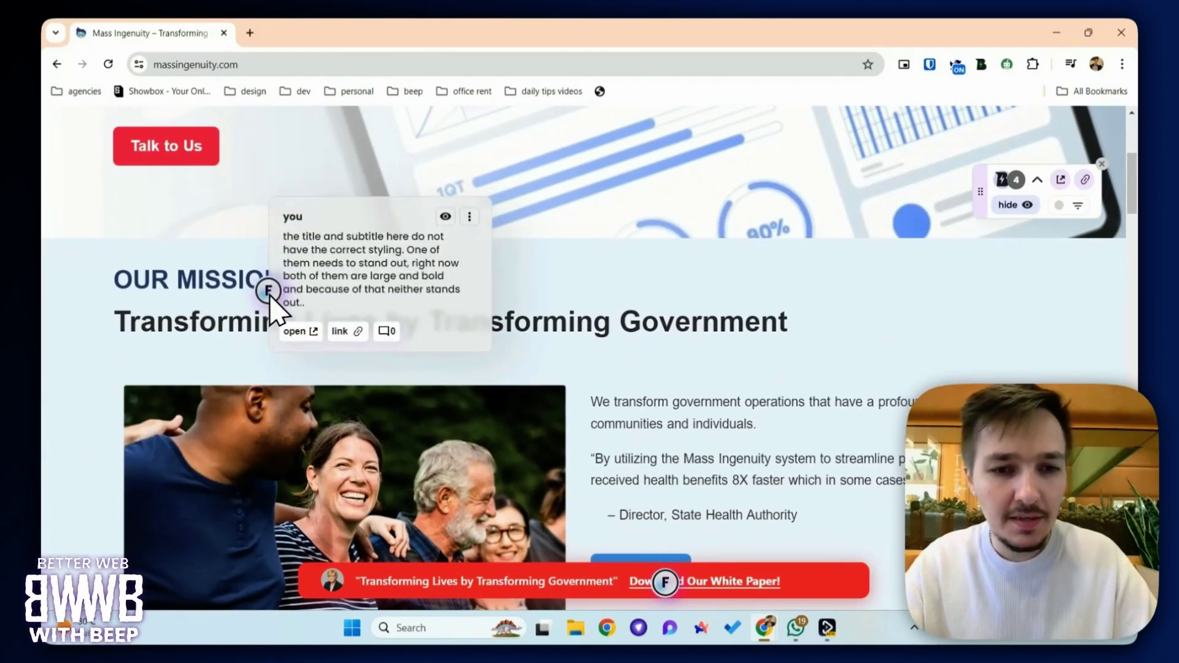
{"action": "left_click_drag", "start_coordinate": [115, 284], "coordinate": [207, 290]}
{"action": "left_click", "coordinate": [140, 326]}
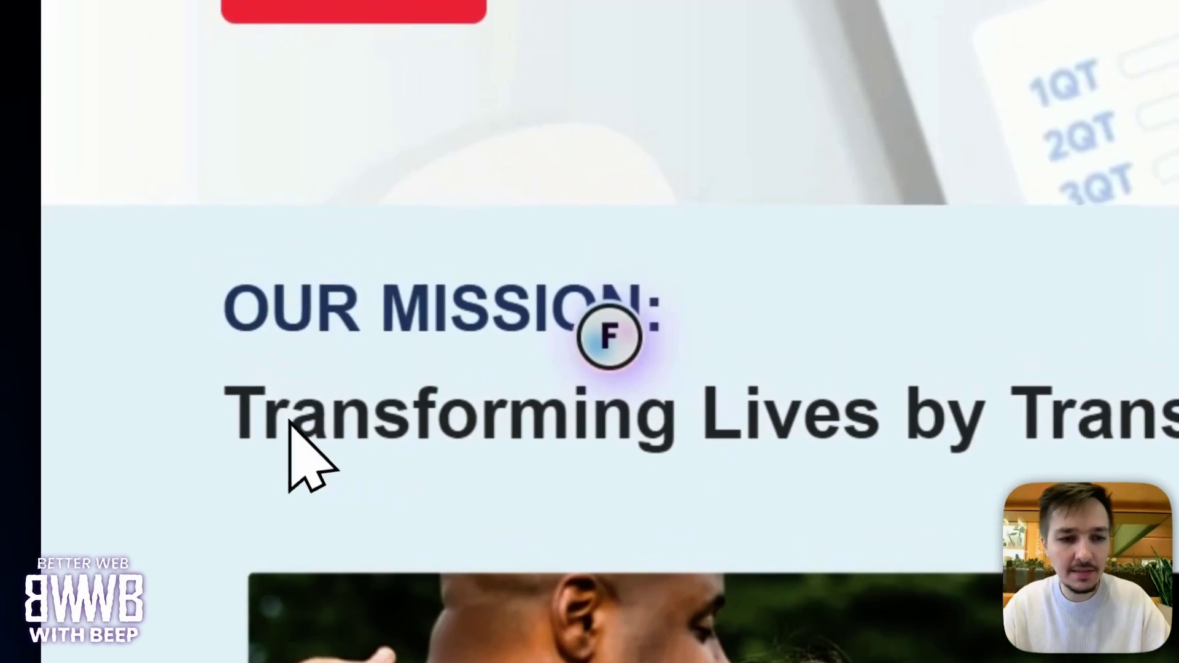
{"action": "left_click_drag", "start_coordinate": [290, 424], "coordinate": [940, 437]}
{"action": "left_click", "coordinate": [1178, 443]}
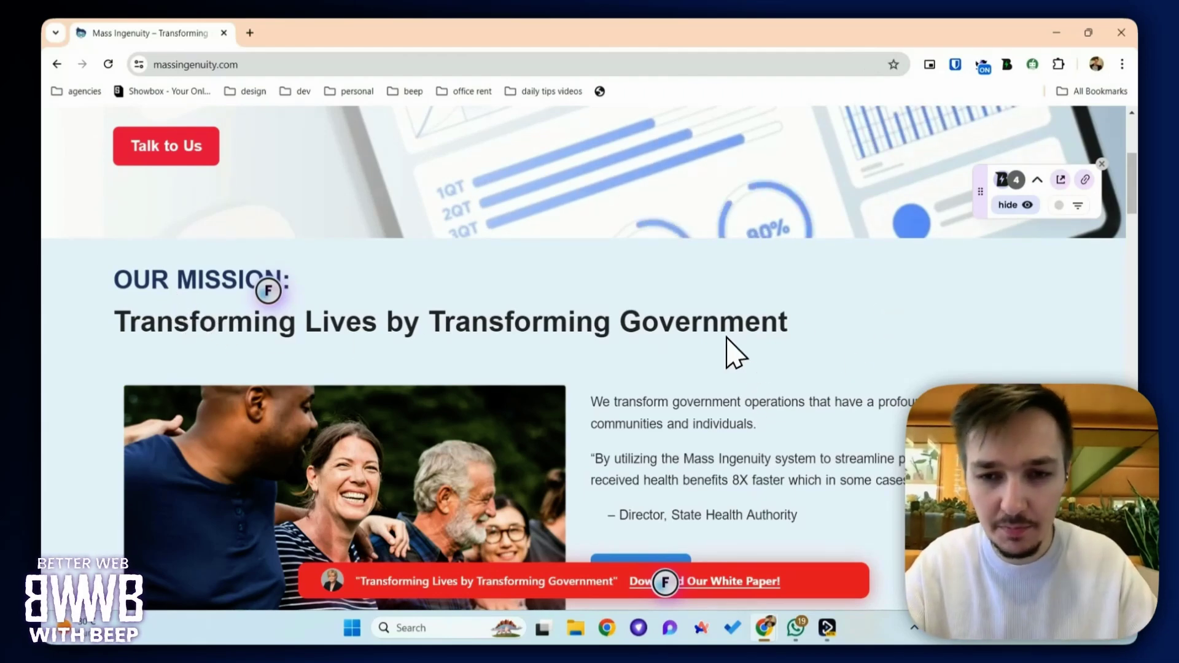
Compare the text styling of the hero section with that of the "OUR MISSION:" title and subtitle.
{"action": "scroll", "coordinate": [608, 406], "scroll_direction": "up", "scroll_amount": 3}
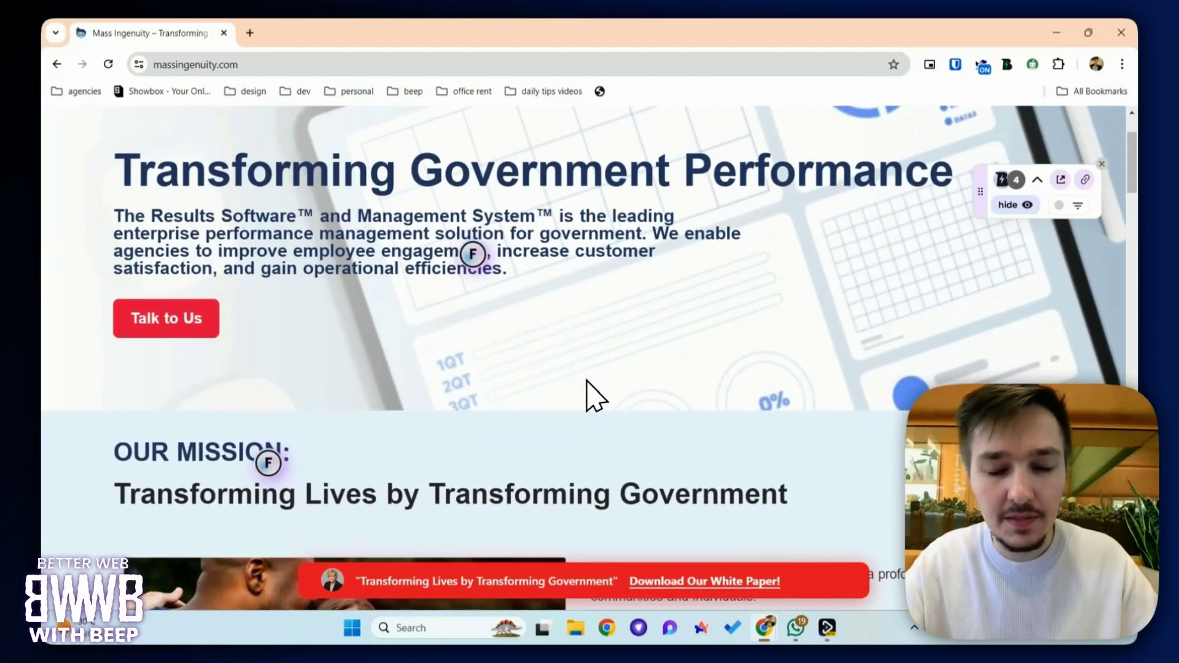
{"action": "scroll", "coordinate": [586, 382], "scroll_direction": "down", "scroll_amount": 3}
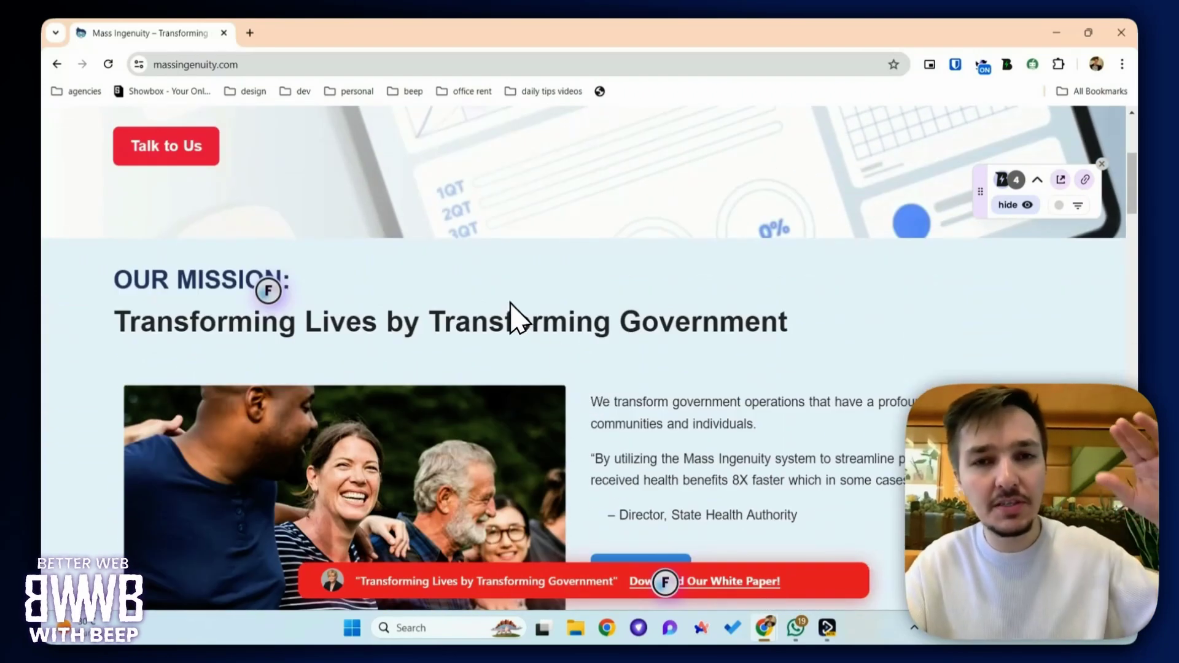
{"action": "scroll", "coordinate": [500, 331], "scroll_direction": "up", "scroll_amount": 5}
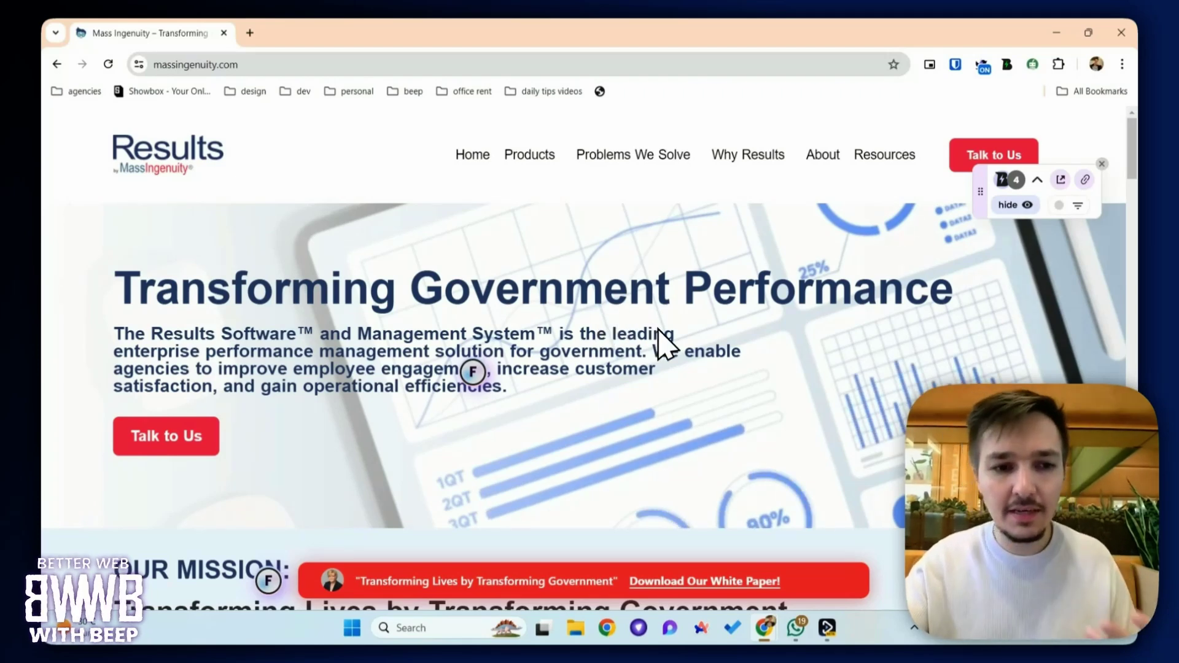
Look through the homepage sections from "OUR MISSION:" down to "What is Results?" and back to "Who Needs Results".
{"action": "scroll", "coordinate": [667, 334], "scroll_direction": "down", "scroll_amount": 5}
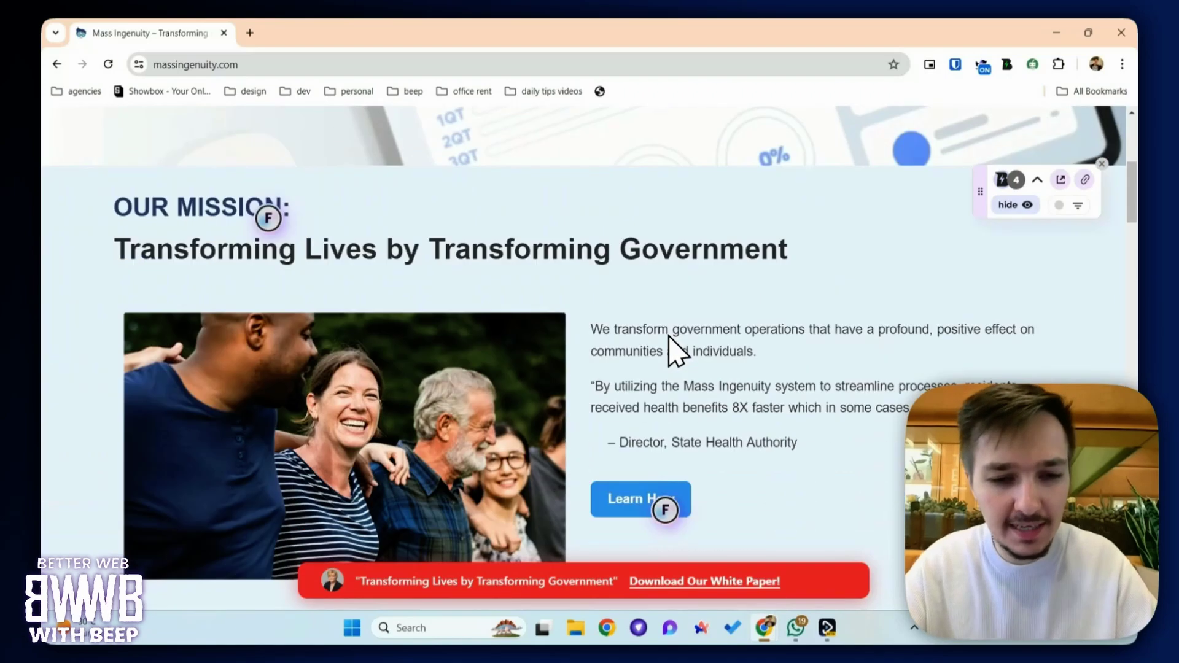
{"action": "scroll", "coordinate": [675, 350], "scroll_direction": "down", "scroll_amount": 8}
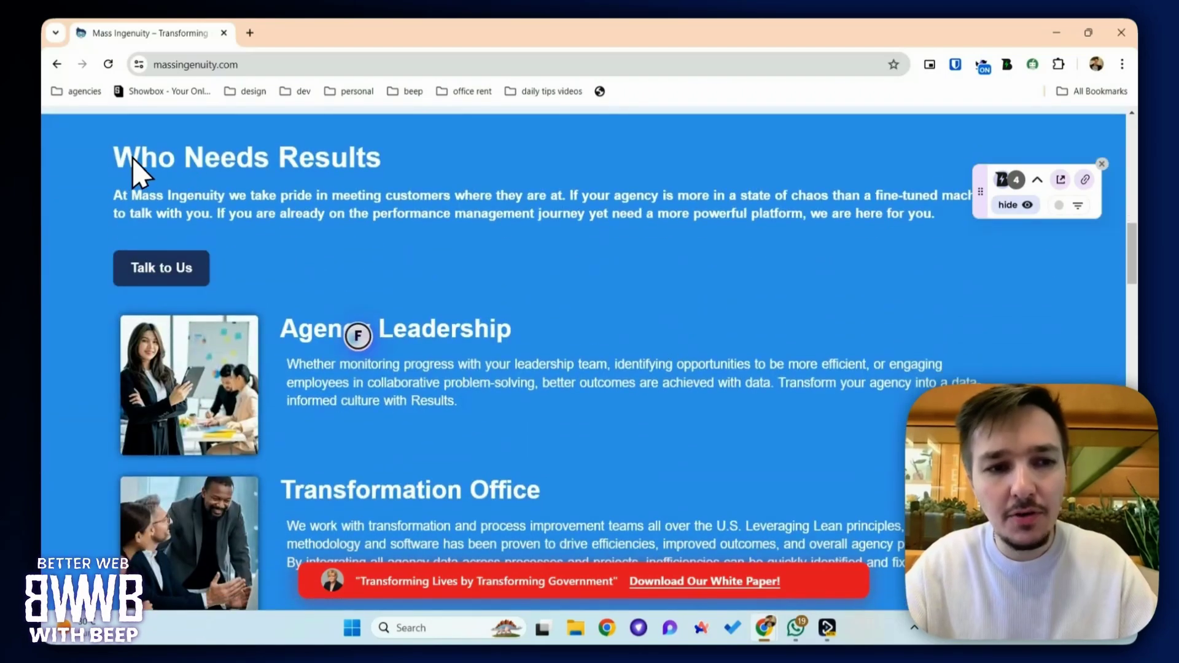
{"action": "scroll", "coordinate": [448, 268], "scroll_direction": "down", "scroll_amount": 5}
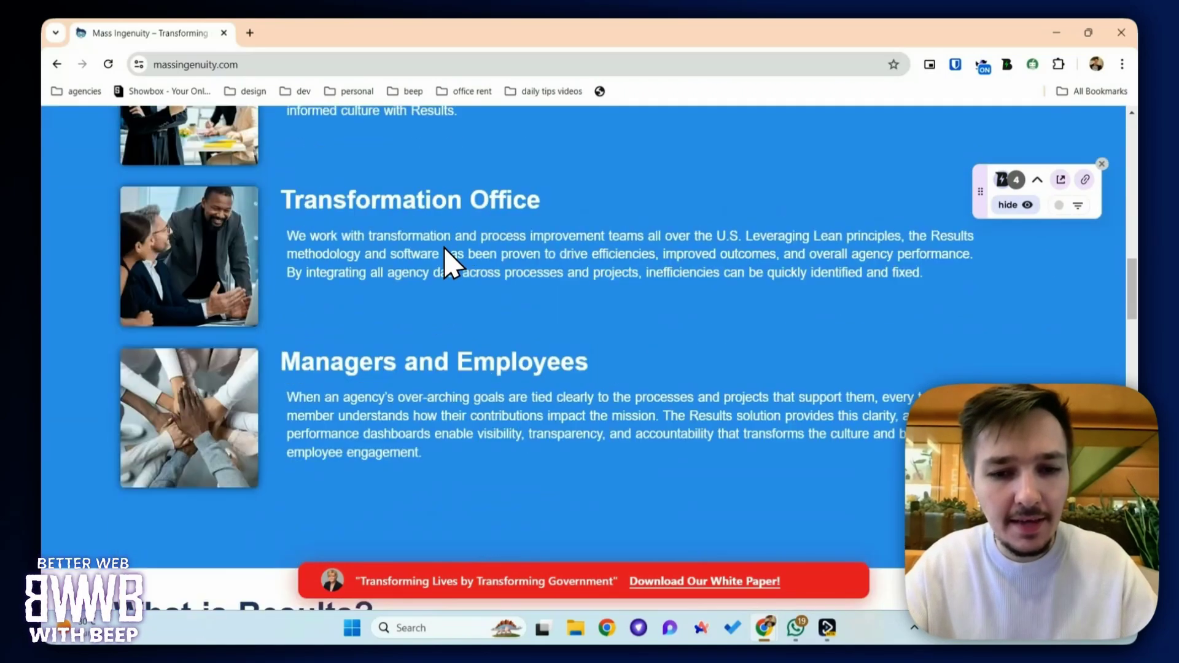
{"action": "scroll", "coordinate": [448, 264], "scroll_direction": "up", "scroll_amount": 5}
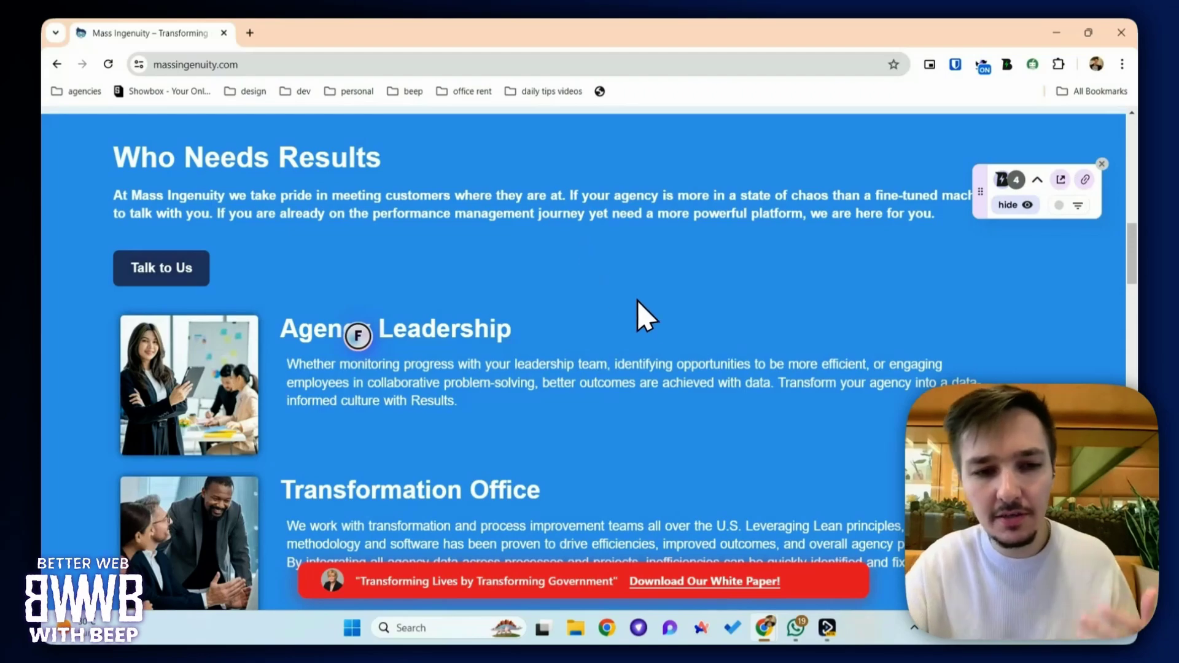
{"action": "scroll", "coordinate": [660, 346], "scroll_direction": "up", "scroll_amount": 3}
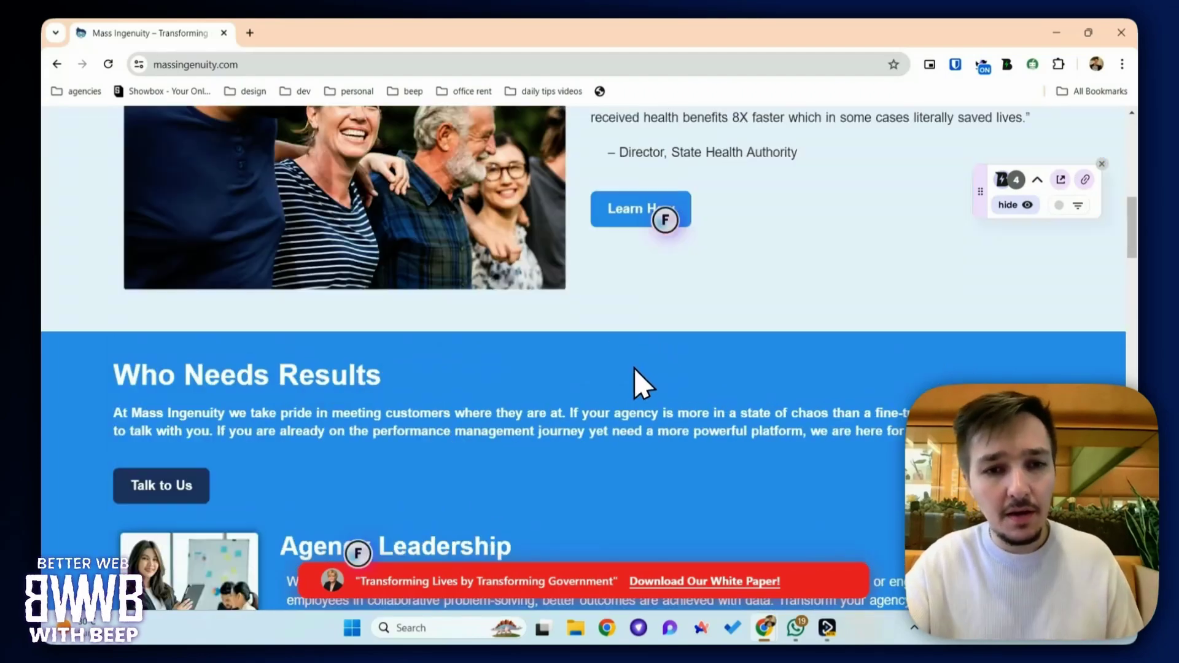
{"action": "scroll", "coordinate": [634, 368], "scroll_direction": "down", "scroll_amount": 11}
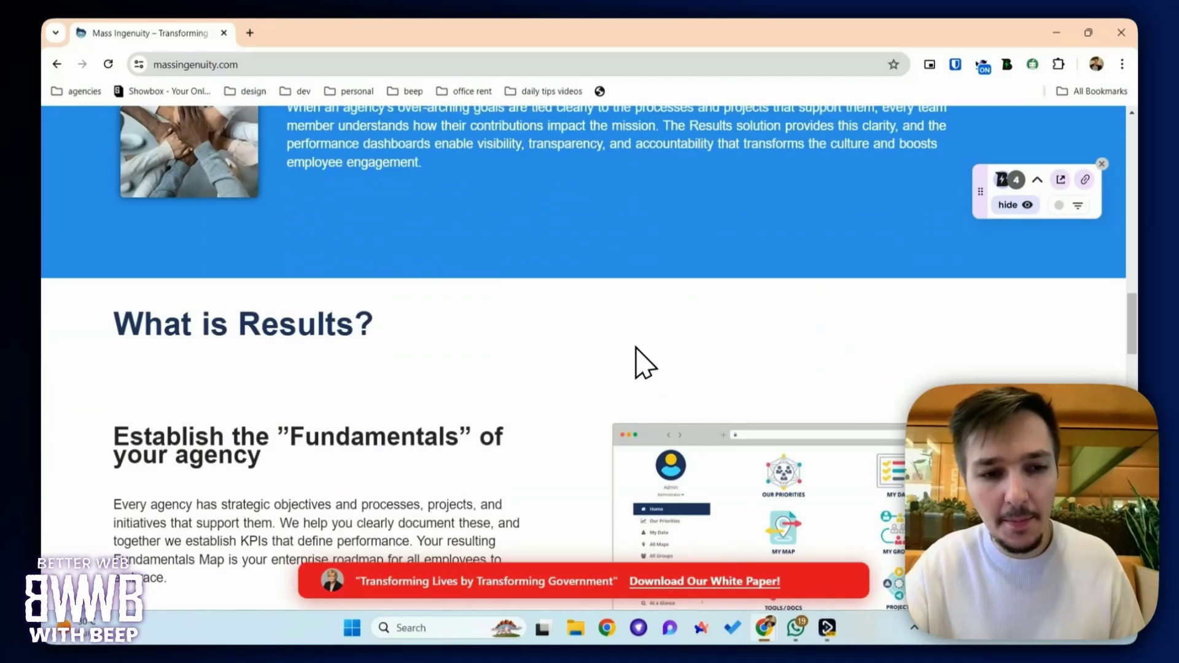
{"action": "scroll", "coordinate": [641, 362], "scroll_direction": "up", "scroll_amount": 8}
{"action": "scroll", "coordinate": [647, 335], "scroll_direction": "up", "scroll_amount": 1}
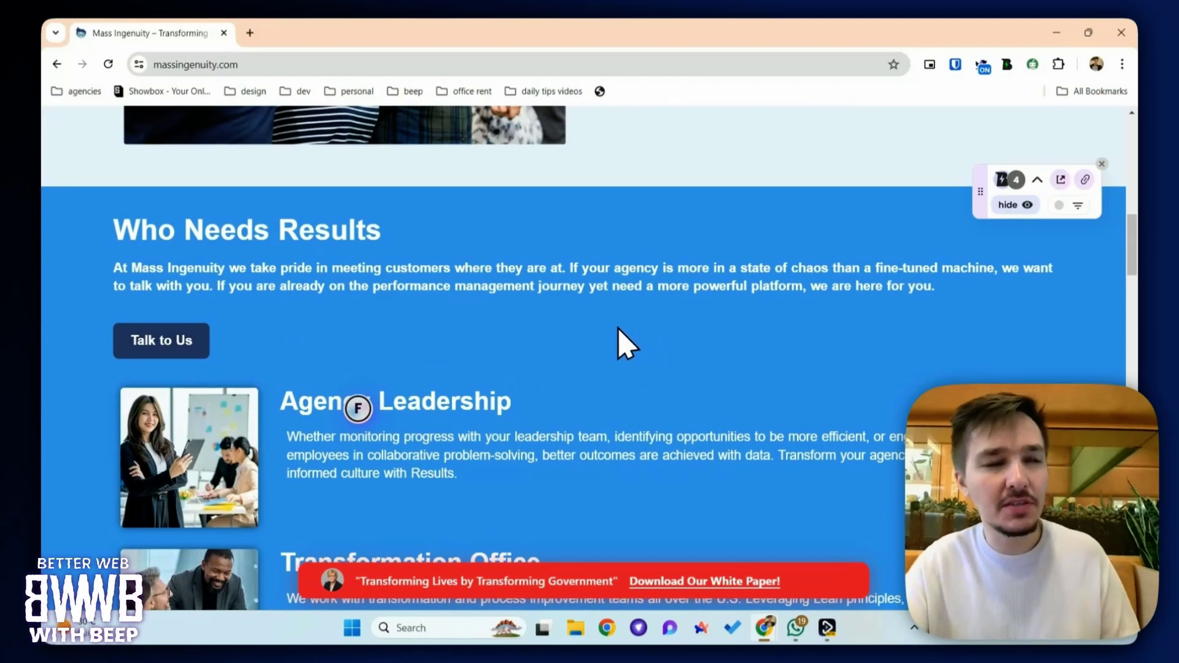
Examine the layout of the "Agency Leadership", "Transformation Office" and "Managers and Employees" entries under "Who Needs Results".
{"action": "scroll", "coordinate": [614, 331], "scroll_direction": "down", "scroll_amount": 6}
{"action": "scroll", "coordinate": [614, 329], "scroll_direction": "up", "scroll_amount": 4}
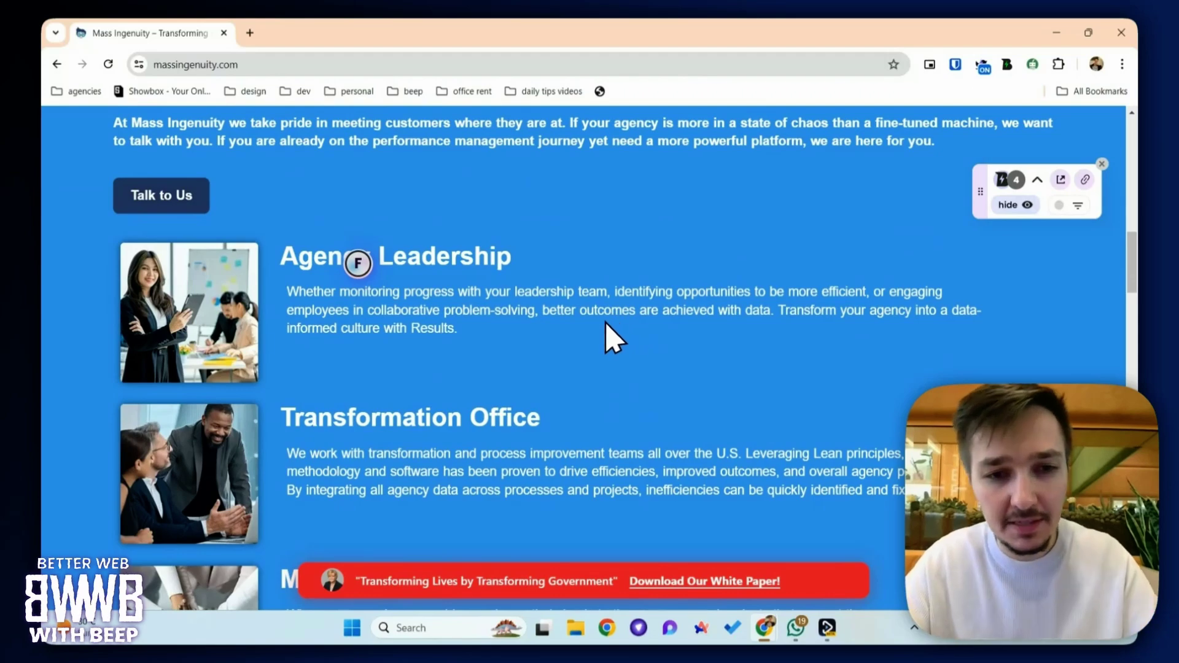
{"action": "scroll", "coordinate": [599, 335], "scroll_direction": "up", "scroll_amount": 1}
{"action": "scroll", "coordinate": [529, 292], "scroll_direction": "down", "scroll_amount": 1}
{"action": "scroll", "coordinate": [537, 301], "scroll_direction": "up", "scroll_amount": 1}
{"action": "scroll", "coordinate": [541, 294], "scroll_direction": "down", "scroll_amount": 1}
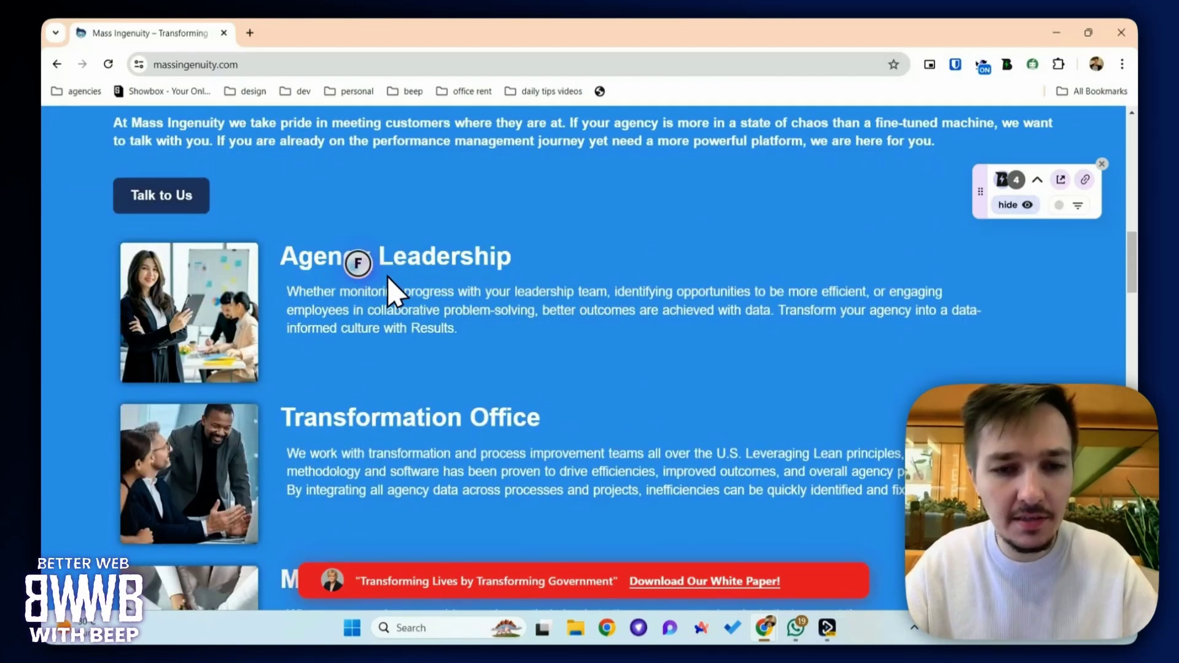
{"action": "scroll", "coordinate": [430, 276], "scroll_direction": "down", "scroll_amount": 3}
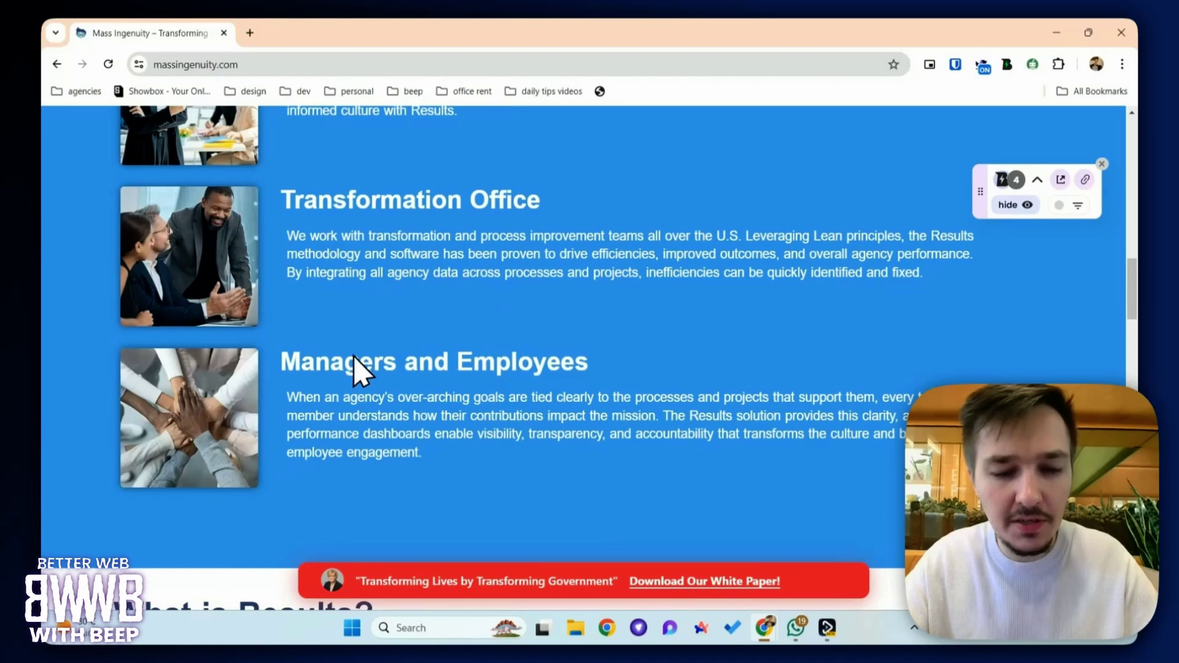
{"action": "scroll", "coordinate": [354, 362], "scroll_direction": "up", "scroll_amount": 3}
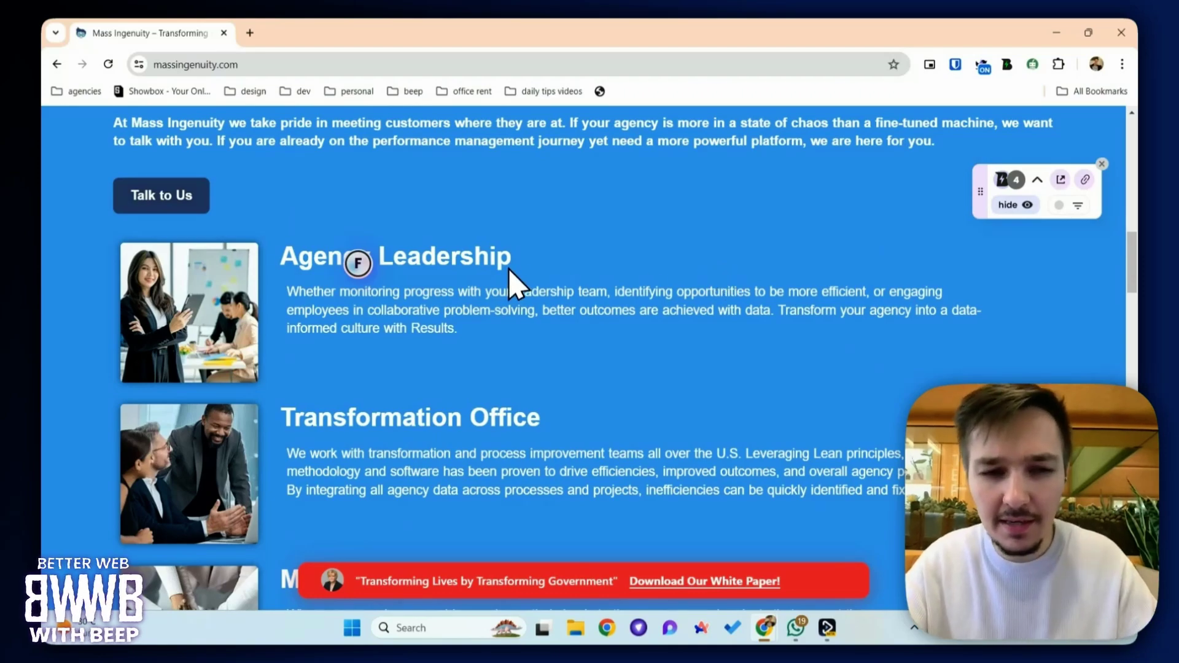
{"action": "scroll", "coordinate": [540, 255], "scroll_direction": "up", "scroll_amount": 1}
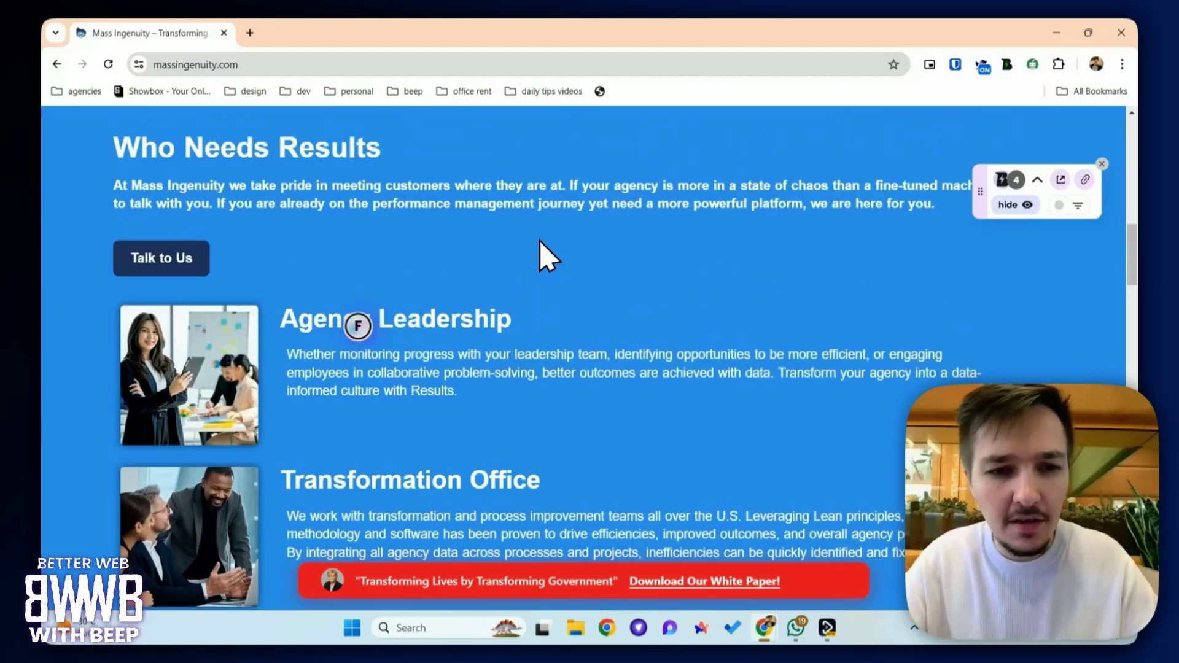
{"action": "scroll", "coordinate": [474, 219], "scroll_direction": "down", "scroll_amount": 2}
Read the "Who Needs Results" heading and its bold paragraph, selecting their text while reading and clearing the selection.
{"action": "double_click", "coordinate": [308, 182]}
{"action": "left_click", "coordinate": [611, 296]}
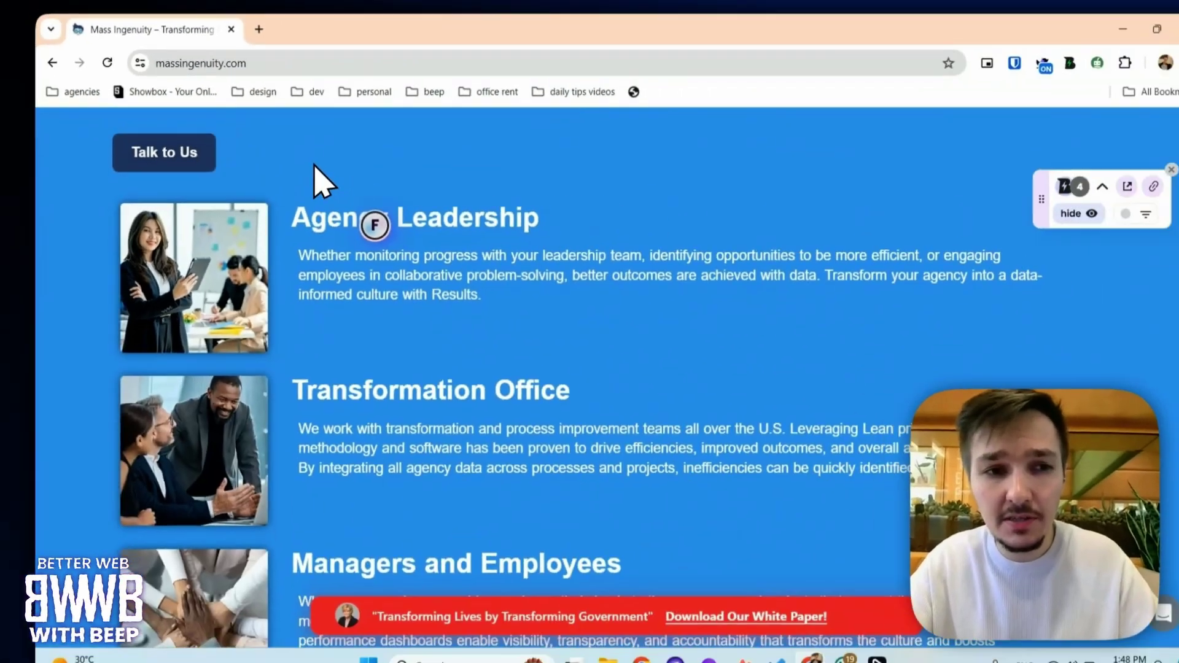
{"action": "scroll", "coordinate": [313, 179], "scroll_direction": "up", "scroll_amount": 3}
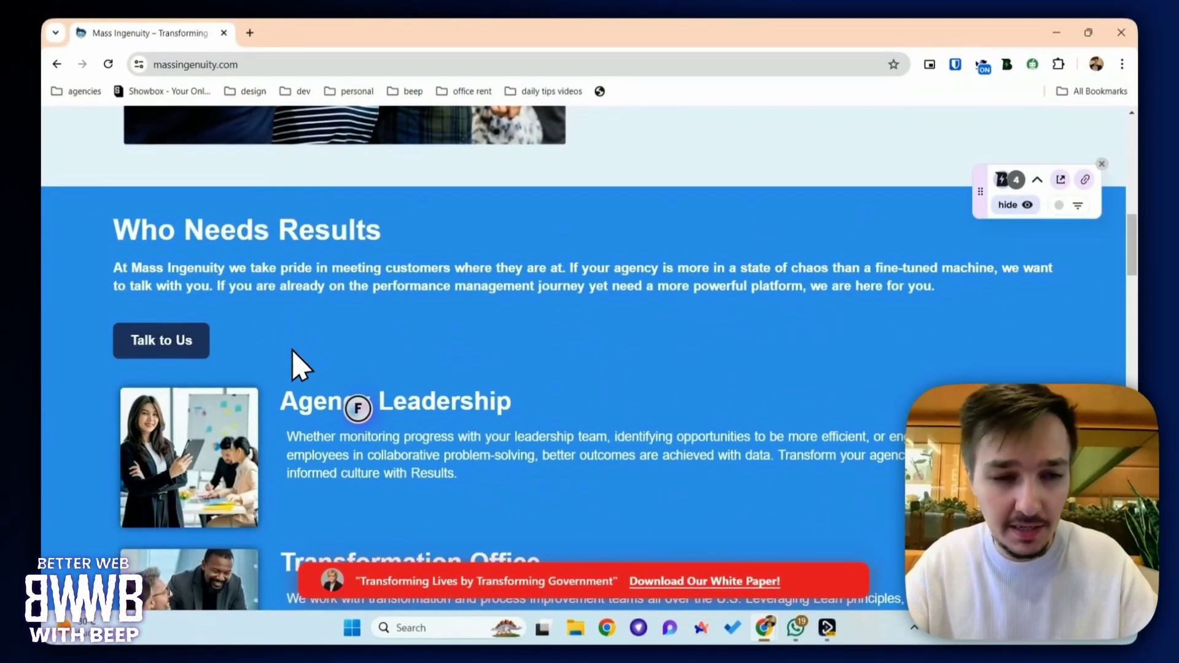
{"action": "left_click_drag", "start_coordinate": [228, 252], "coordinate": [423, 270]}
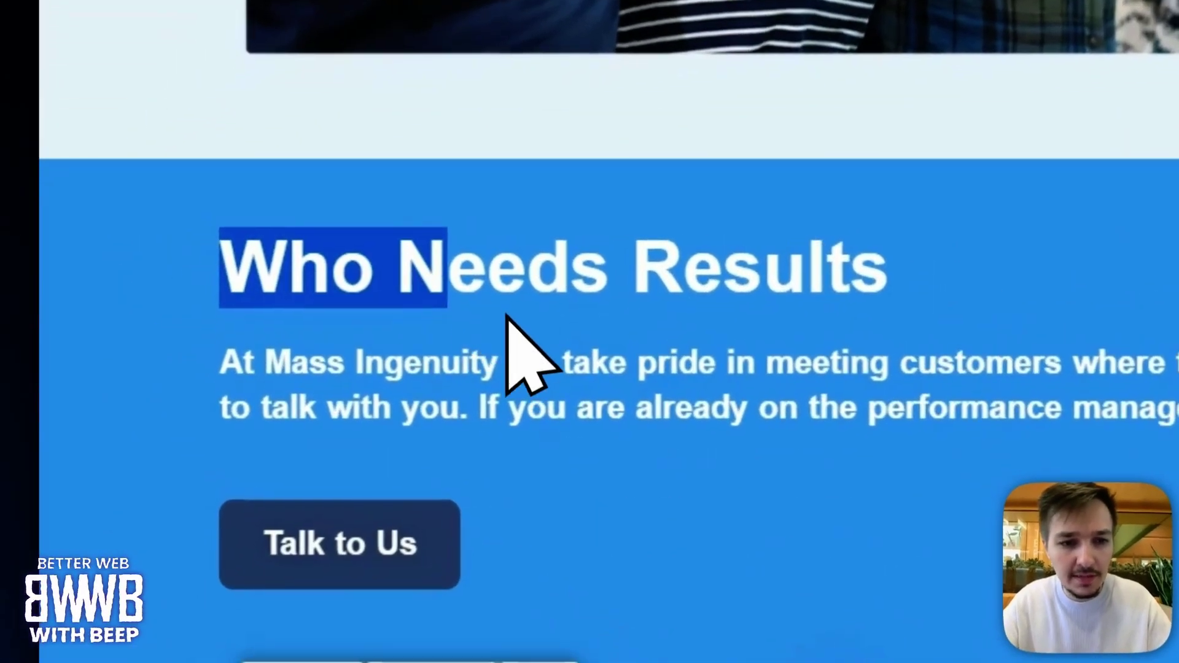
{"action": "left_click_drag", "start_coordinate": [605, 356], "coordinate": [1170, 359]}
{"action": "left_click", "coordinate": [599, 344]}
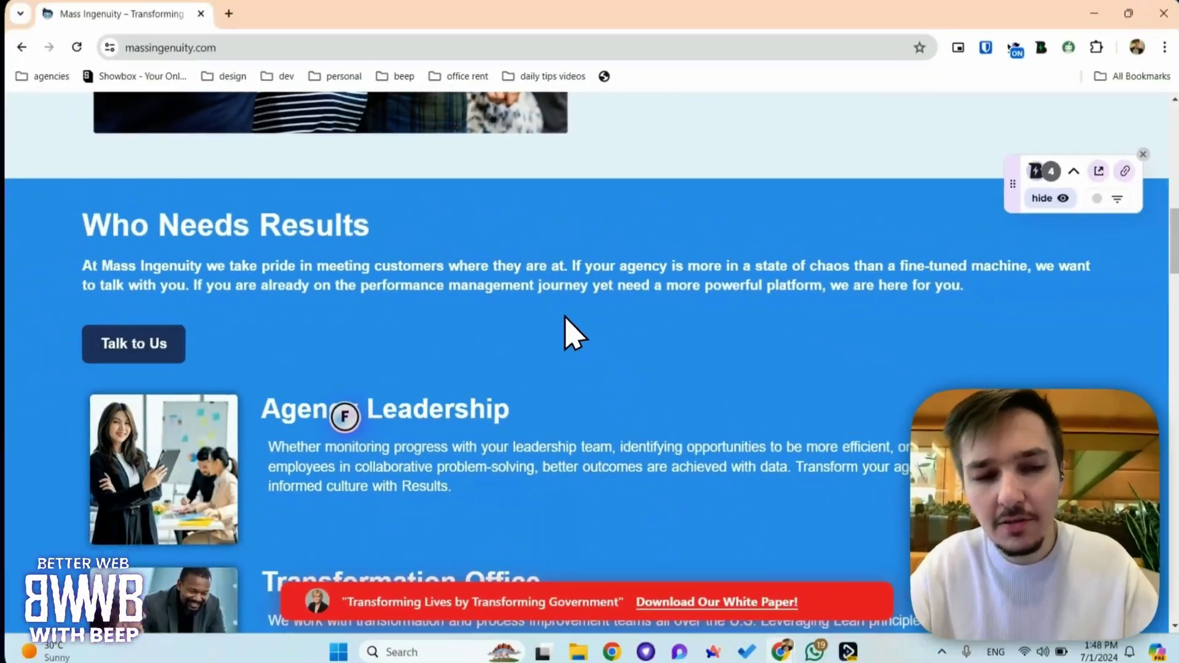
Examine the "Transformation Office" title and its description, selecting the title text while reading and clearing the selection.
{"action": "scroll", "coordinate": [448, 334], "scroll_direction": "down", "scroll_amount": 2}
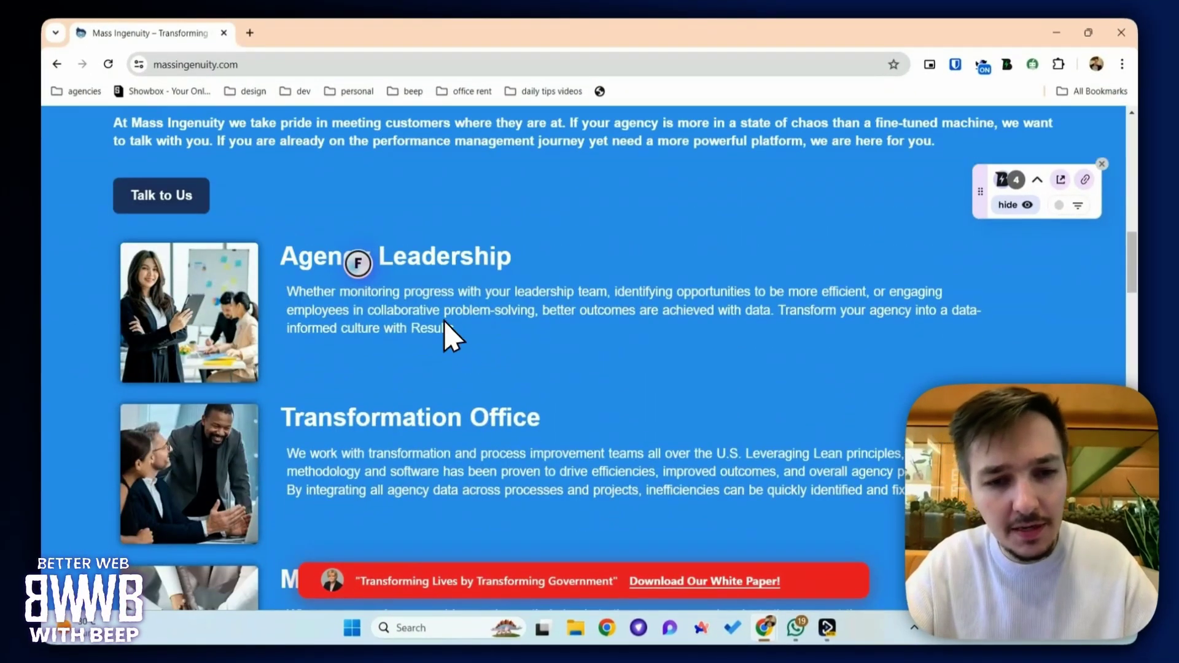
{"action": "scroll", "coordinate": [492, 448], "scroll_direction": "down", "scroll_amount": 2}
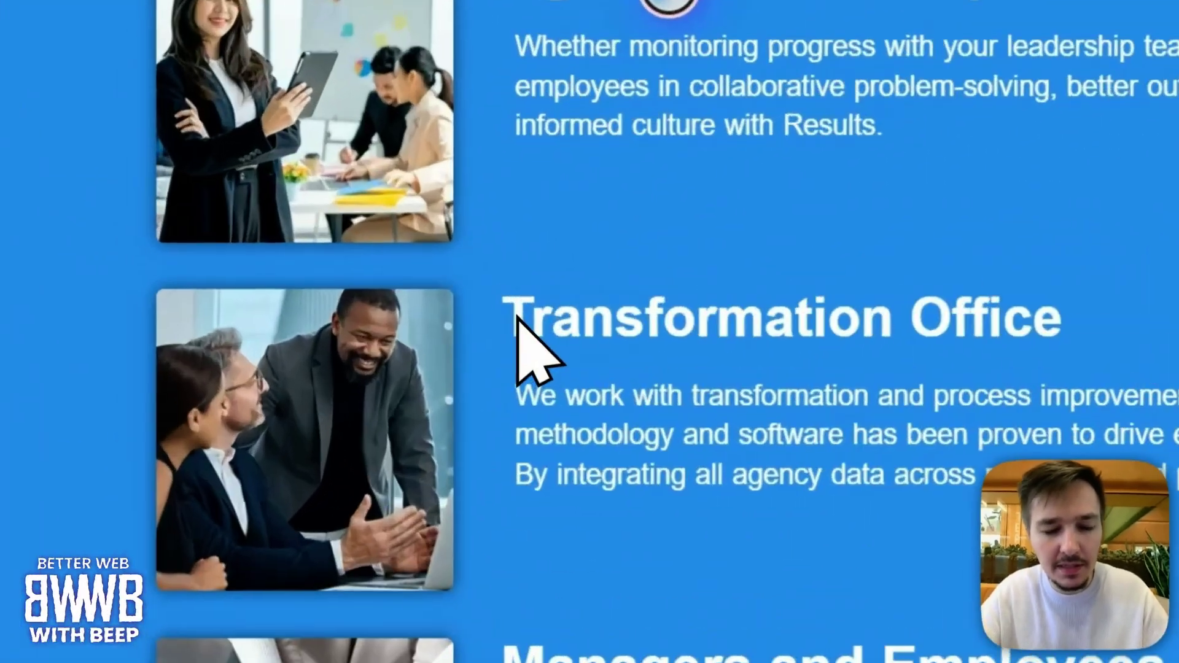
{"action": "left_click_drag", "start_coordinate": [285, 272], "coordinate": [467, 273]}
{"action": "left_click", "coordinate": [465, 326]}
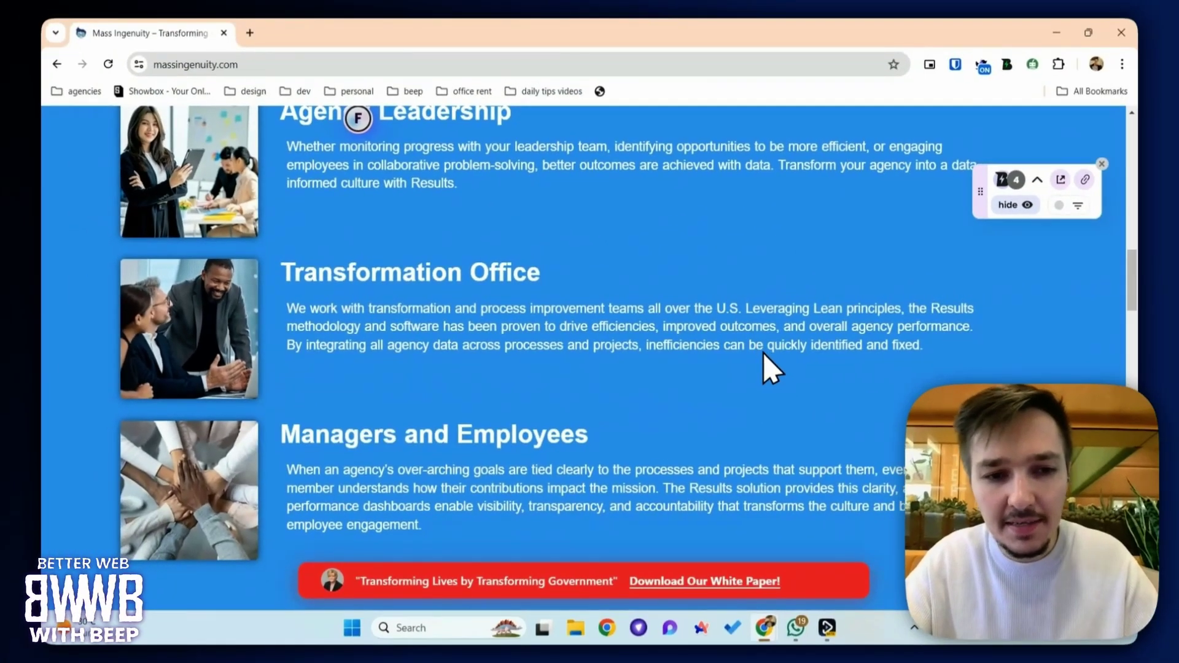
{"action": "scroll", "coordinate": [761, 375], "scroll_direction": "up", "scroll_amount": 5}
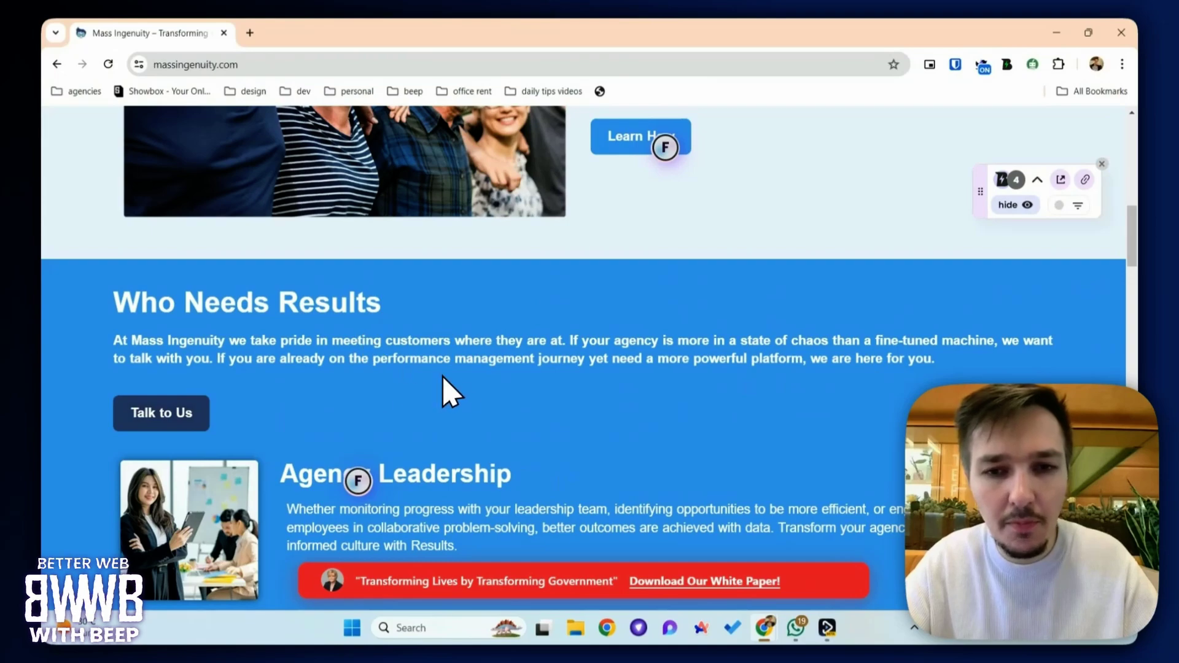
Read the comment pinned on the blue button in the "OUR MISSION:" section.
{"action": "scroll", "coordinate": [682, 377], "scroll_direction": "down", "scroll_amount": 2}
{"action": "scroll", "coordinate": [232, 360], "scroll_direction": "up", "scroll_amount": 7}
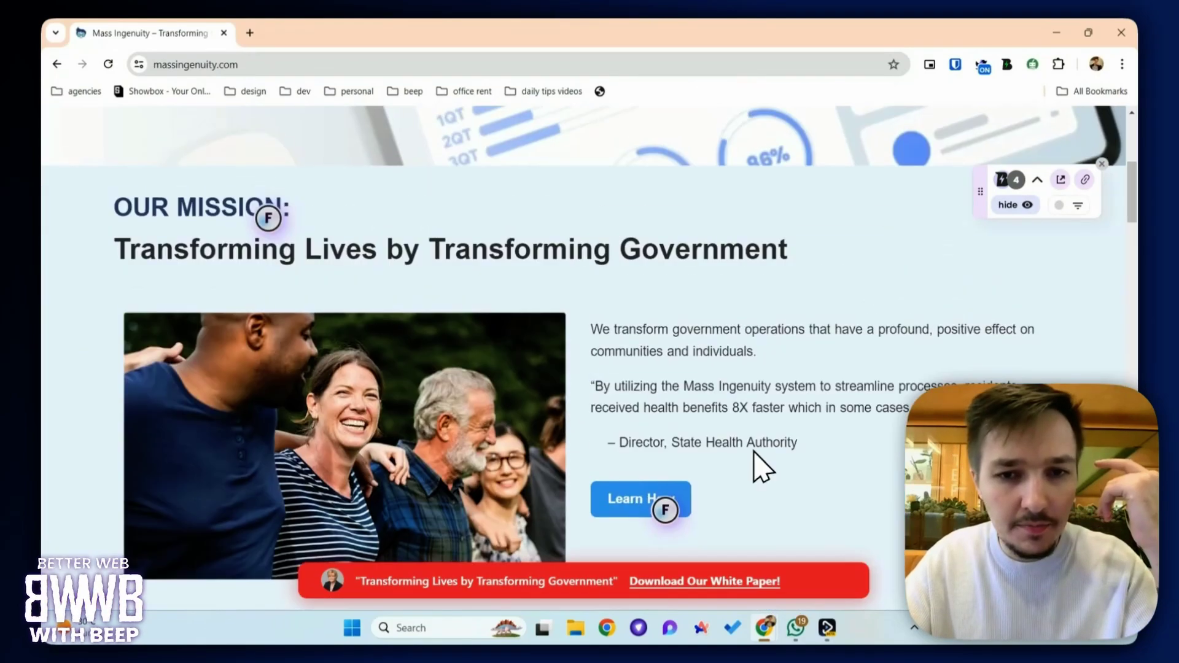
{"action": "scroll", "coordinate": [761, 467], "scroll_direction": "down", "scroll_amount": 2}
{"action": "mouse_move", "coordinate": [674, 367]}
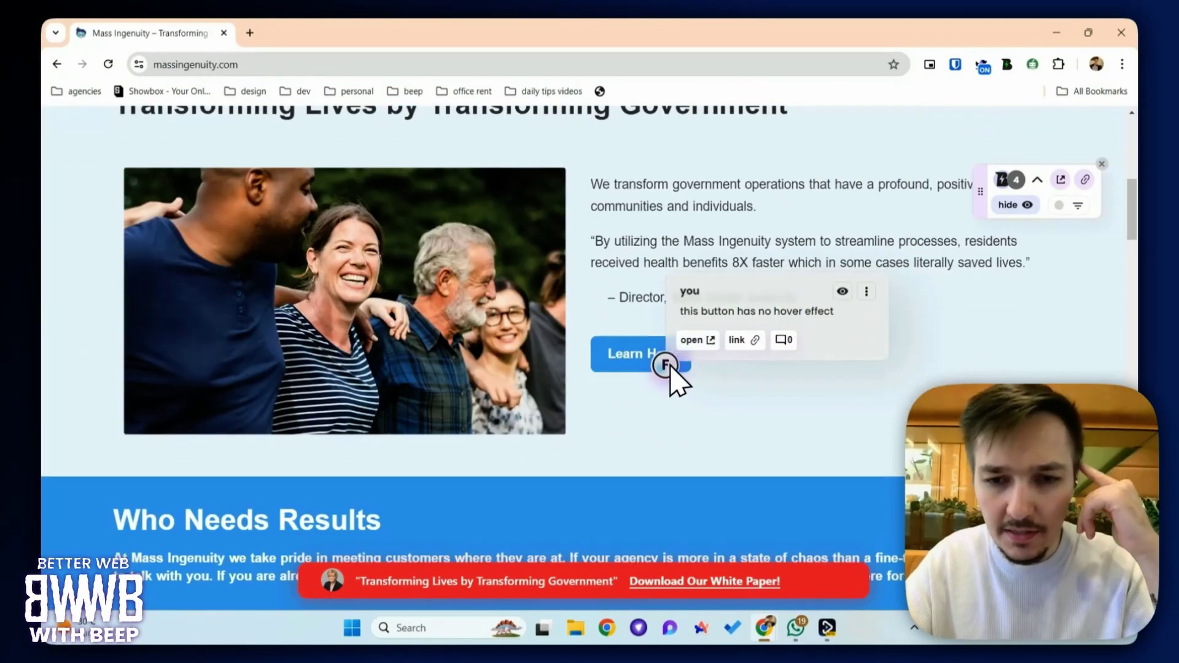
Examine the alternating text and image blocks of the "What is Results?" section, down through "Make data-driven decisions".
{"action": "scroll", "coordinate": [632, 371], "scroll_direction": "down", "scroll_amount": 10}
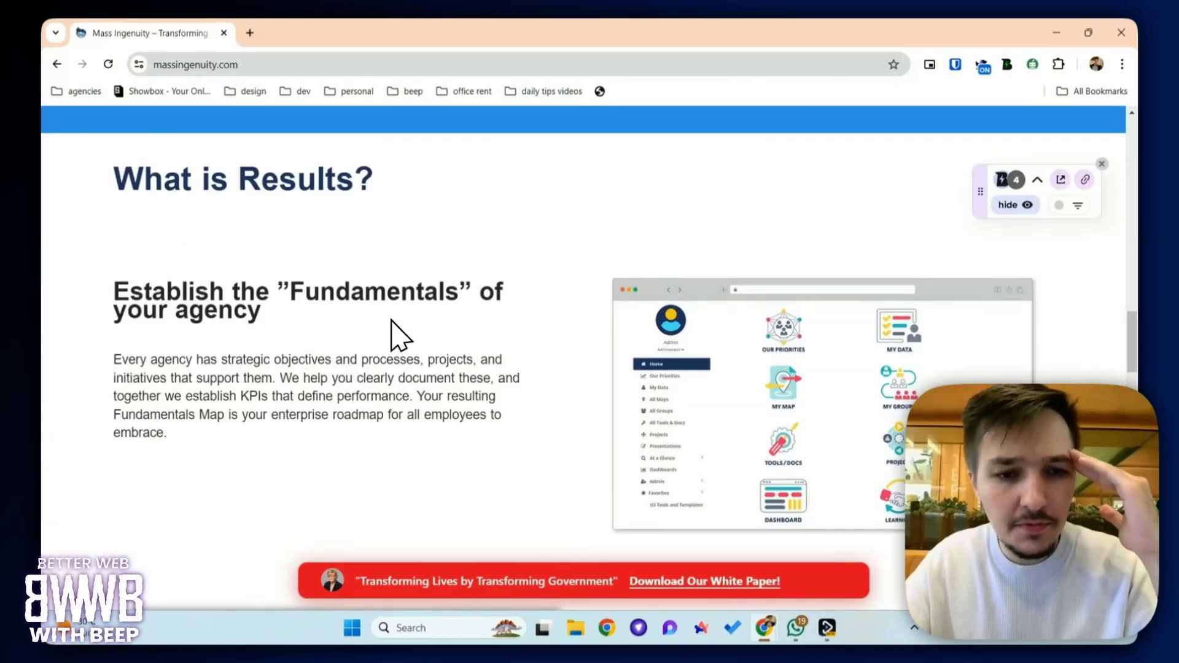
{"action": "scroll", "coordinate": [467, 350], "scroll_direction": "down", "scroll_amount": 3}
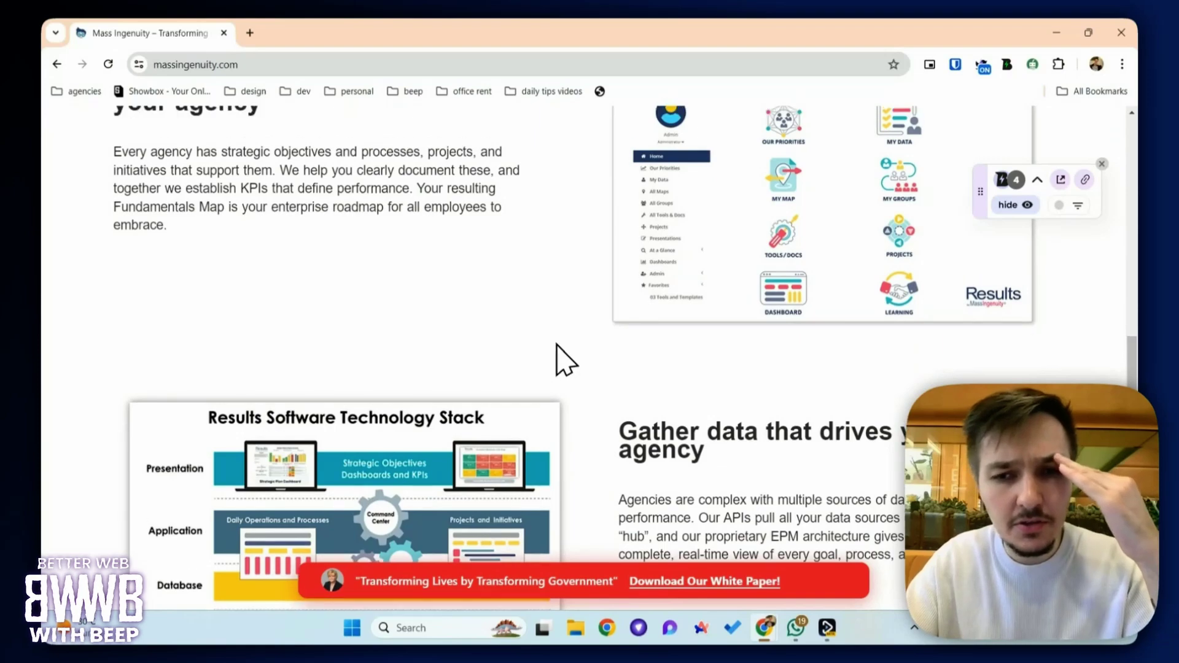
{"action": "scroll", "coordinate": [556, 344], "scroll_direction": "up", "scroll_amount": 2}
{"action": "scroll", "coordinate": [652, 297], "scroll_direction": "down", "scroll_amount": 10}
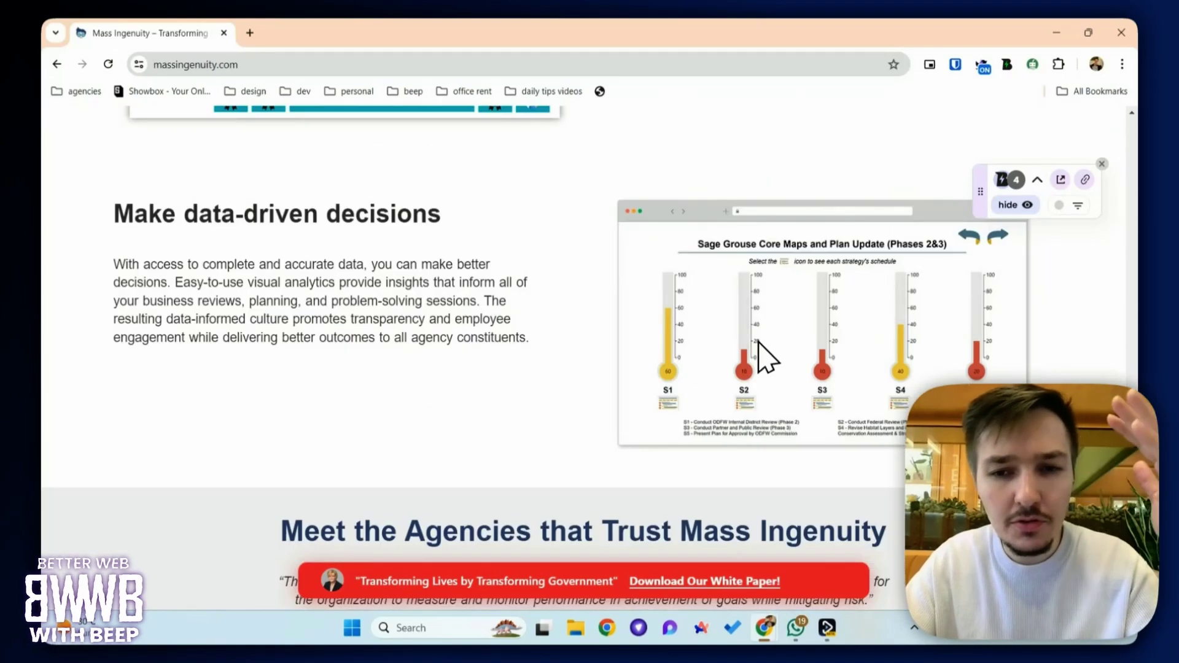
{"action": "scroll", "coordinate": [601, 353], "scroll_direction": "up", "scroll_amount": 10}
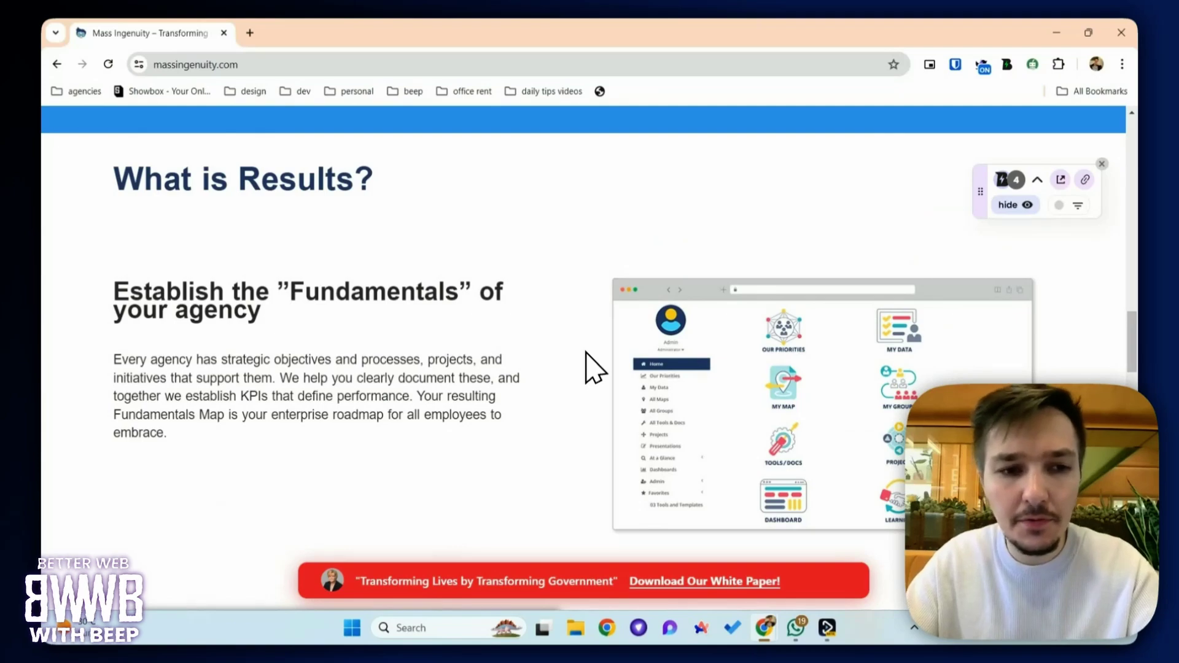
{"action": "scroll", "coordinate": [595, 367], "scroll_direction": "down", "scroll_amount": 15}
{"action": "scroll", "coordinate": [594, 367], "scroll_direction": "up", "scroll_amount": 12}
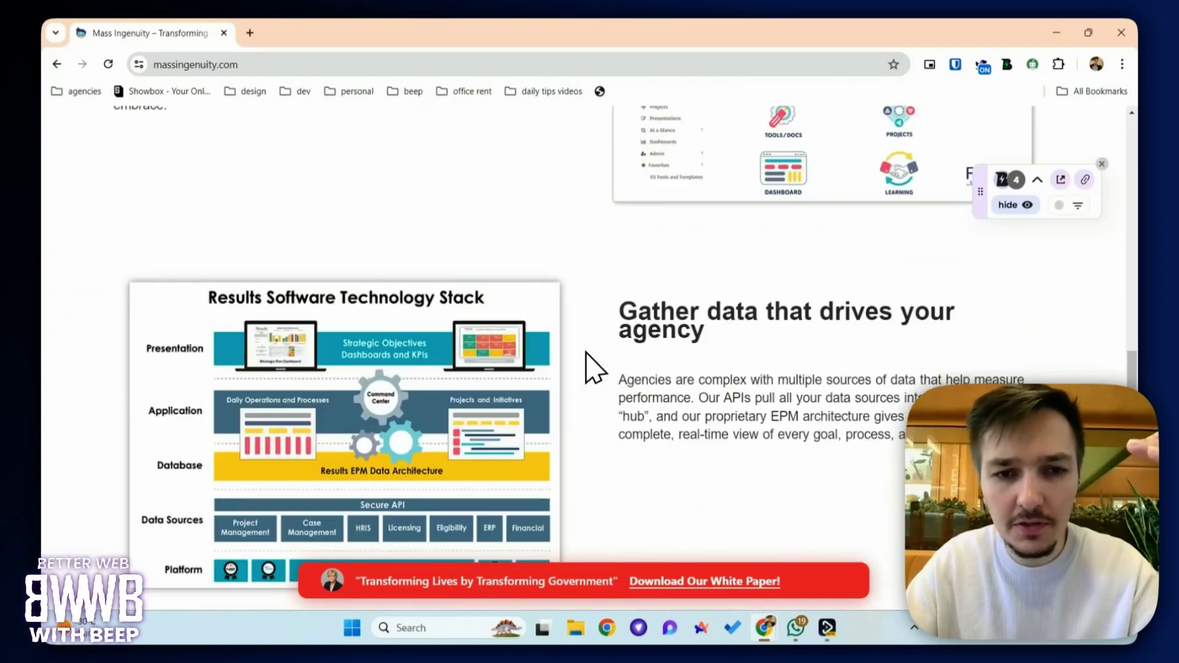
Examine the "Establish the "Fundamentals" of your agency" heading, its paragraph and the software image beside it.
{"action": "scroll", "coordinate": [594, 367], "scroll_direction": "up", "scroll_amount": 5}
{"action": "scroll", "coordinate": [583, 370], "scroll_direction": "down", "scroll_amount": 1}
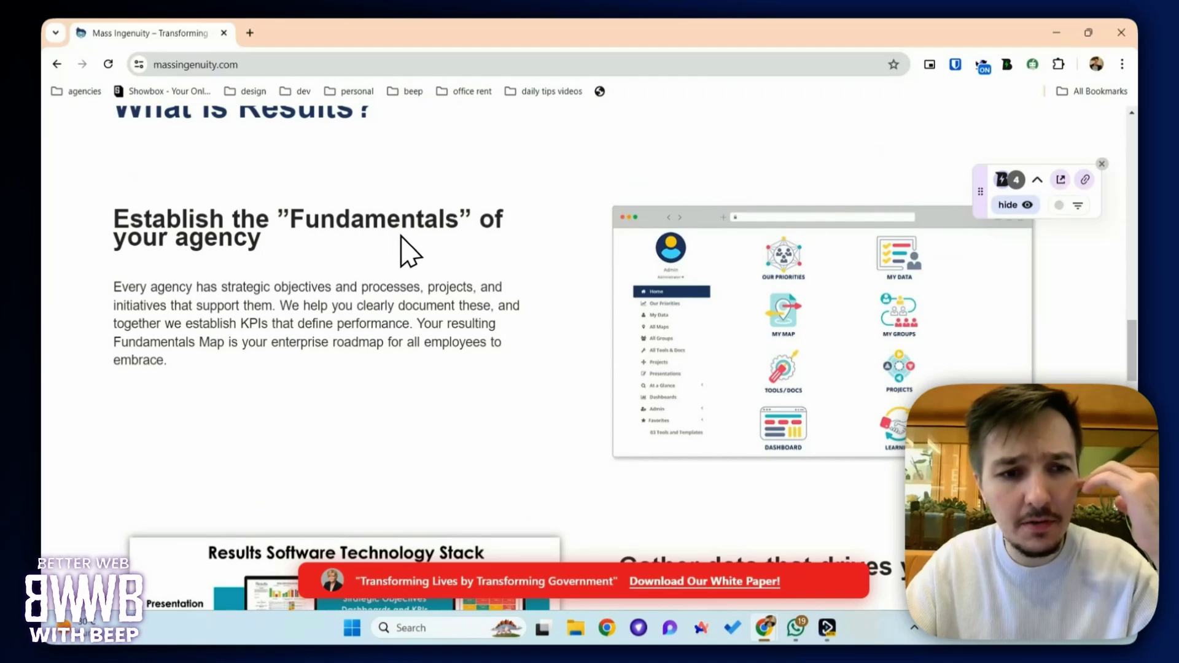
{"action": "scroll", "coordinate": [589, 279], "scroll_direction": "up", "scroll_amount": 1}
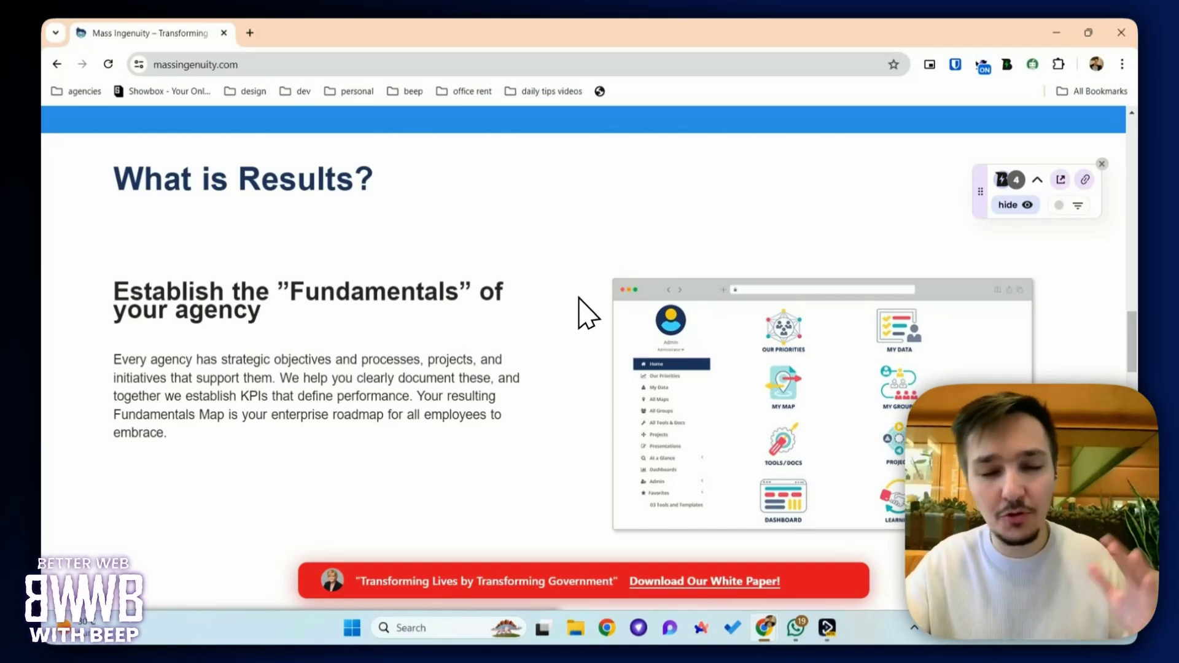
{"action": "scroll", "coordinate": [573, 338], "scroll_direction": "down", "scroll_amount": 3}
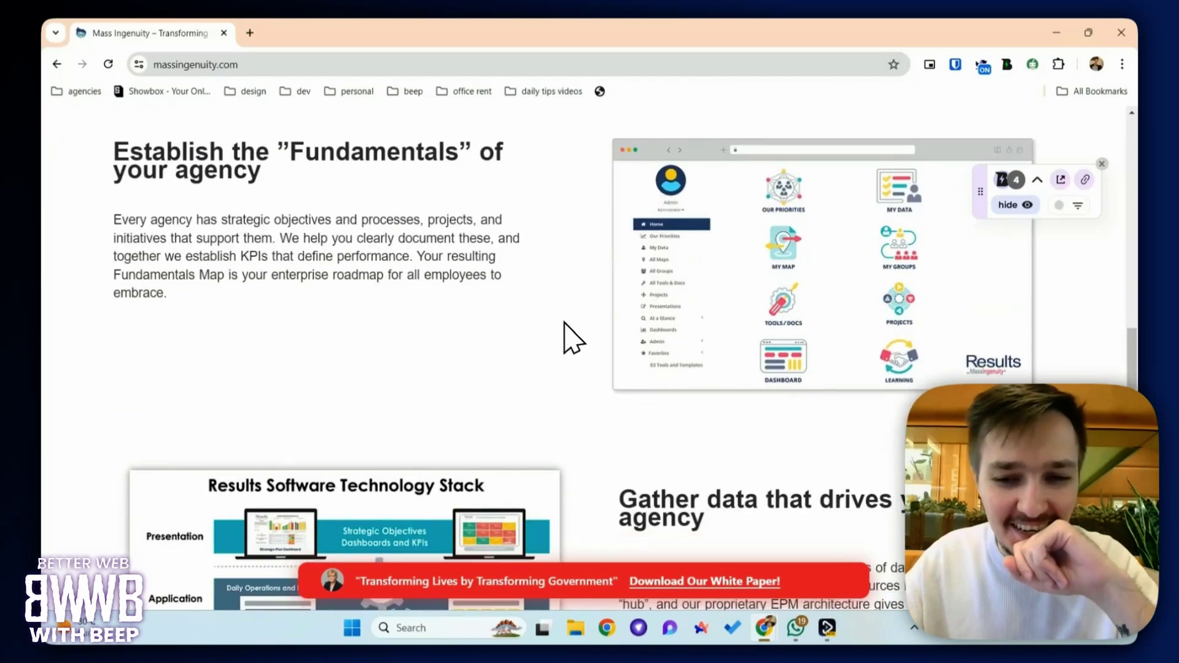
{"action": "scroll", "coordinate": [569, 335], "scroll_direction": "up", "scroll_amount": 1}
{"action": "scroll", "coordinate": [578, 319], "scroll_direction": "up", "scroll_amount": 1}
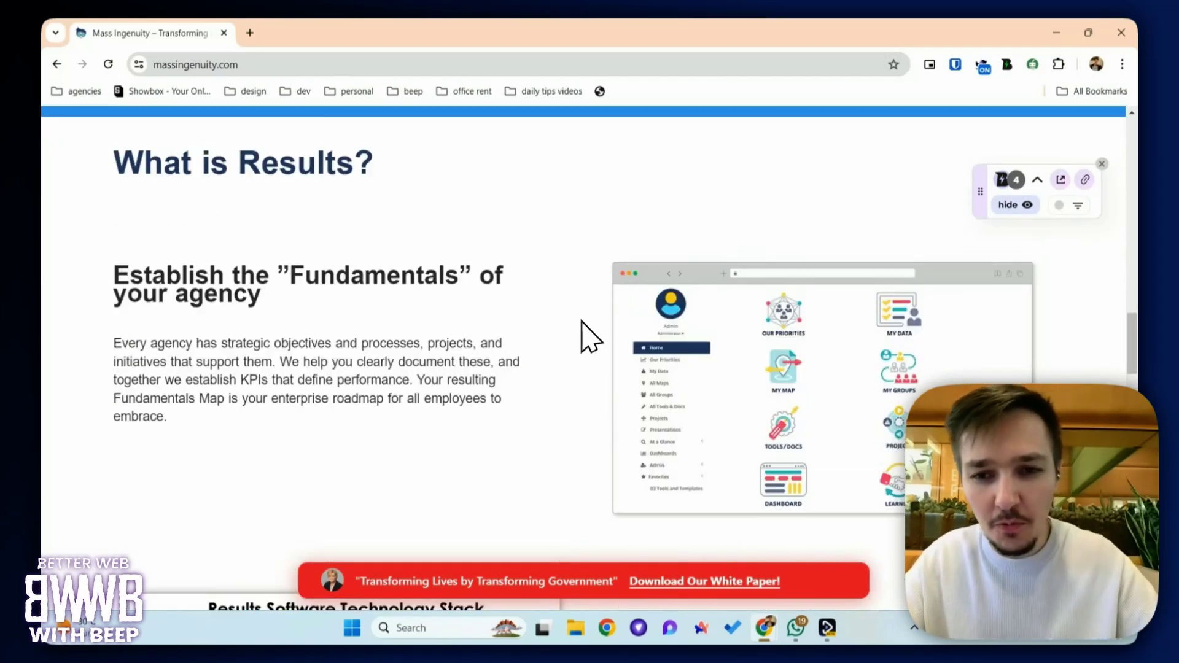
{"action": "scroll", "coordinate": [579, 335], "scroll_direction": "down", "scroll_amount": 1}
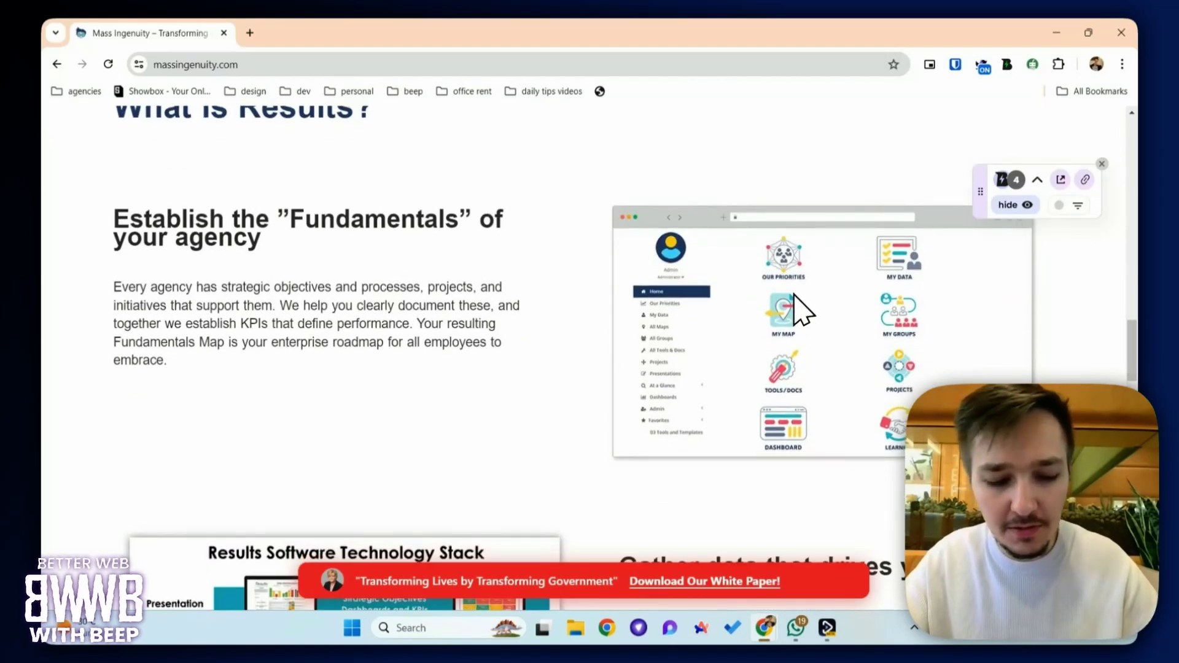
Pin a comment on the "Results Software Technology Stack" image: "this image is too crowded, too much is happening on it. Also not sure what is its message".
{"action": "left_click", "coordinate": [1007, 64]}
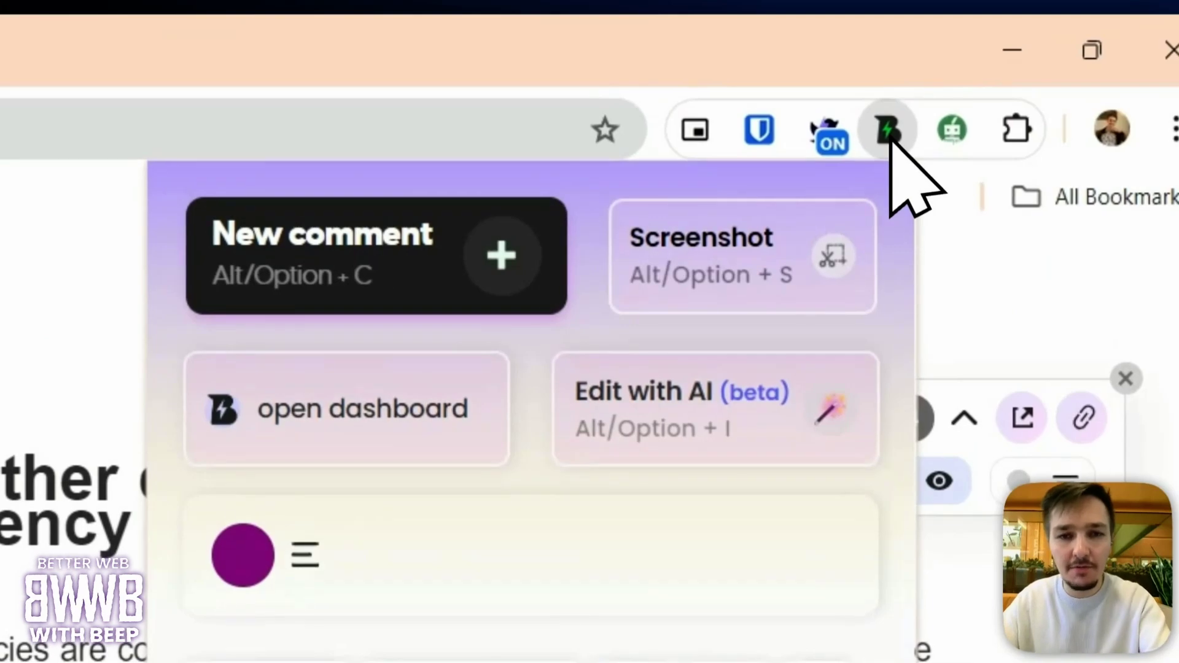
{"action": "left_click", "coordinate": [890, 134]}
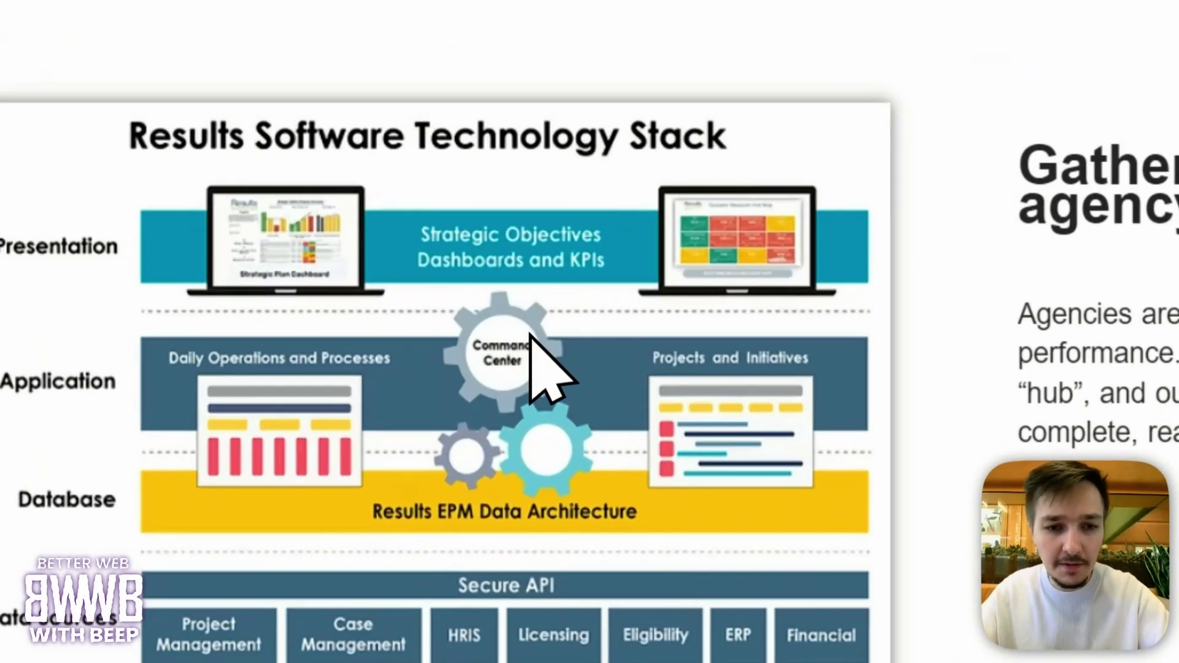
{"action": "left_click", "coordinate": [386, 288]}
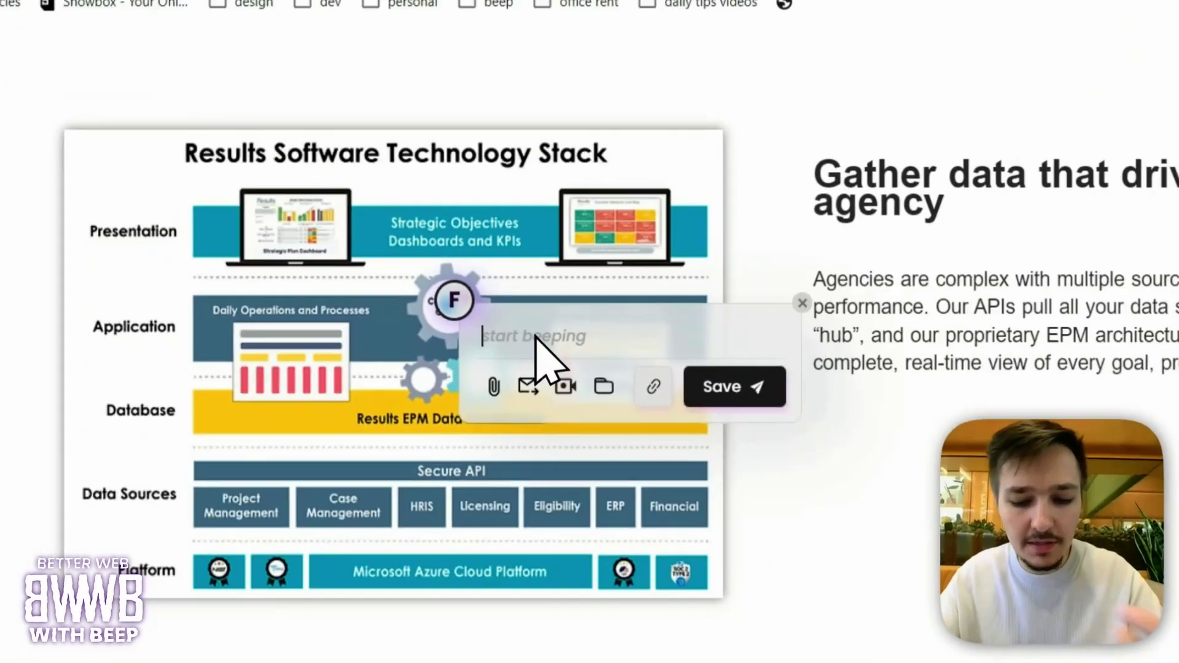
{"action": "type", "text": "this ima"}
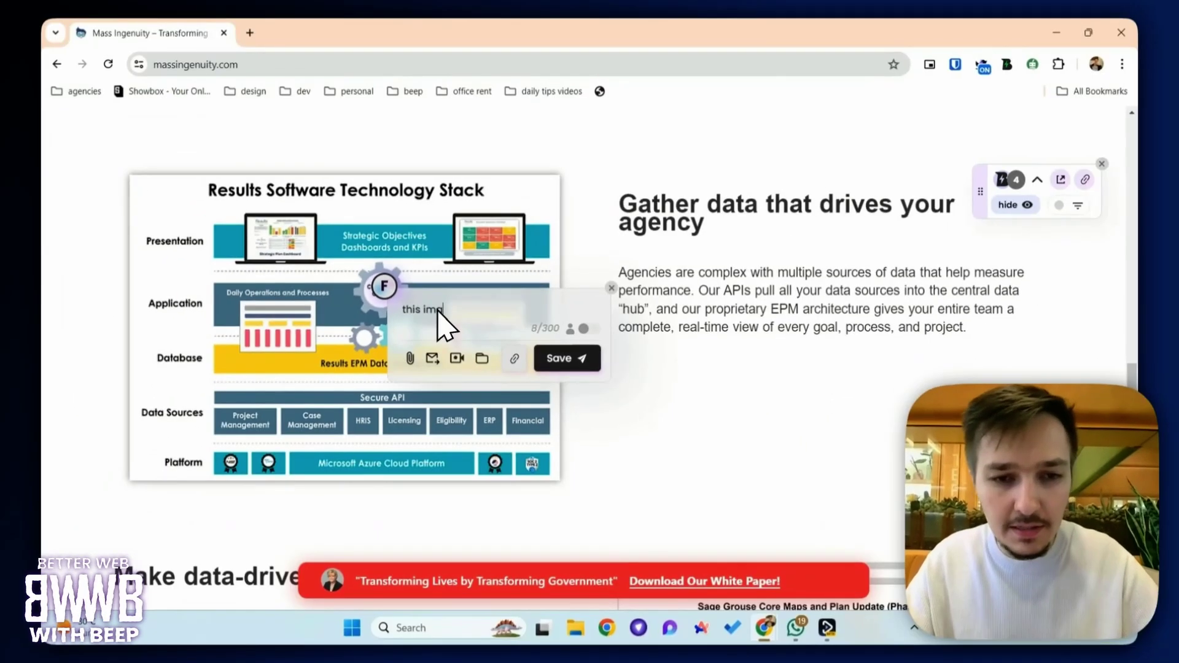
{"action": "type", "text": "ge is too crowded, too much happening on it. Also not s"}
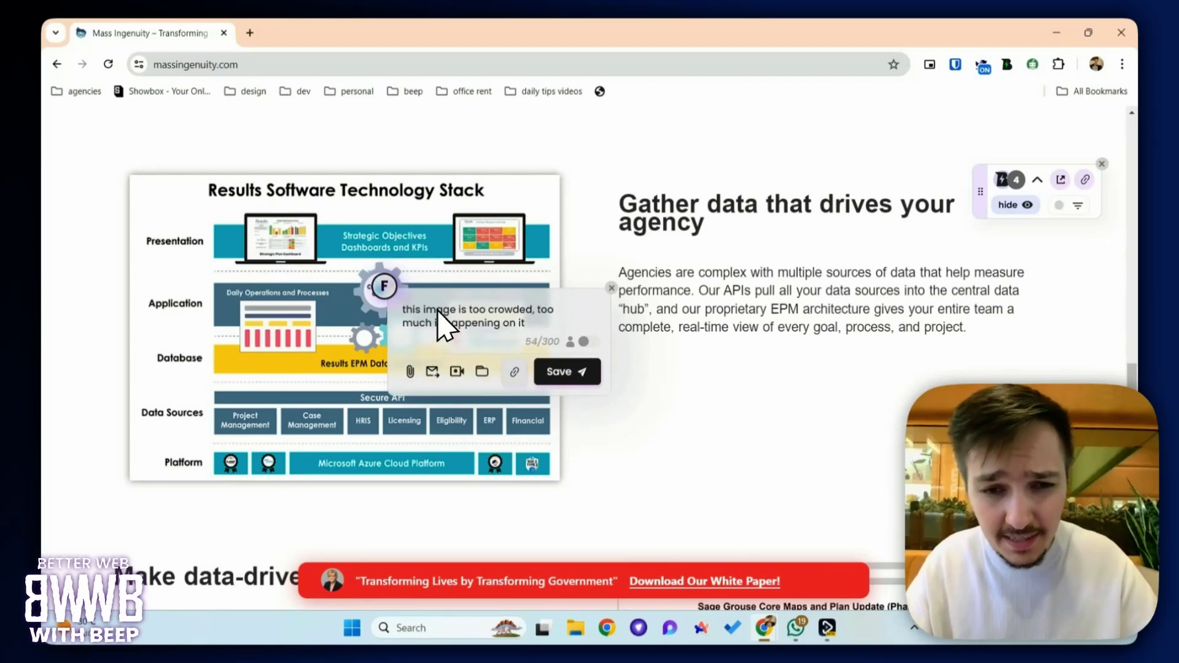
{"action": "type", "text": "ure what is its message"}
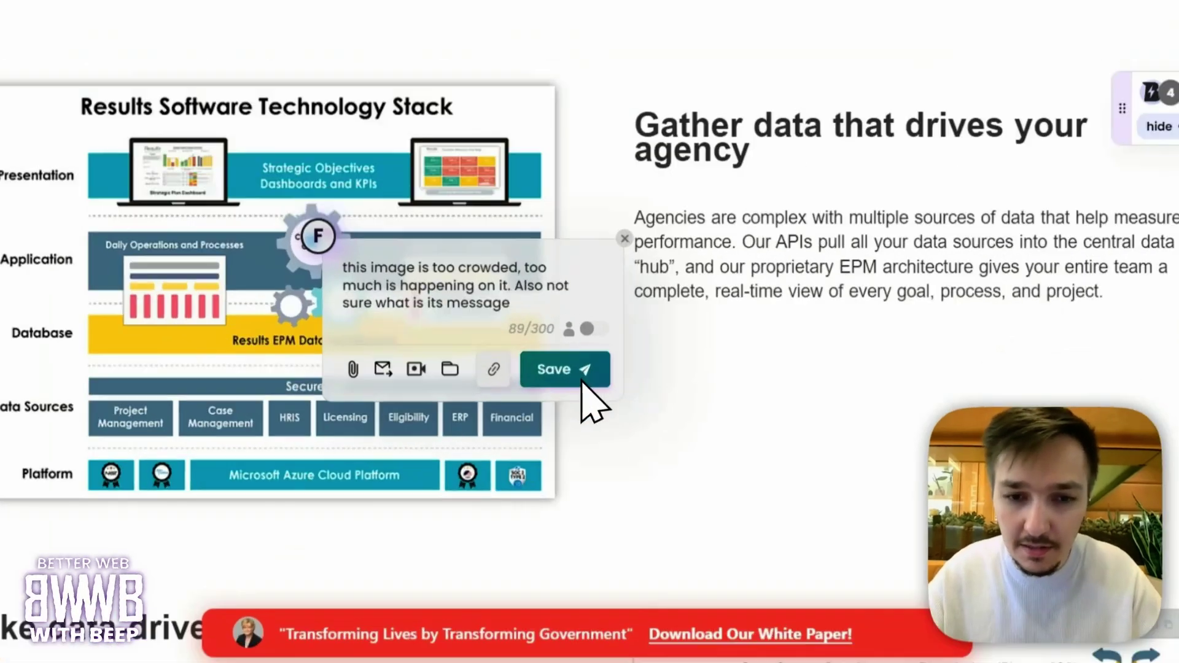
{"action": "left_click", "coordinate": [577, 385]}
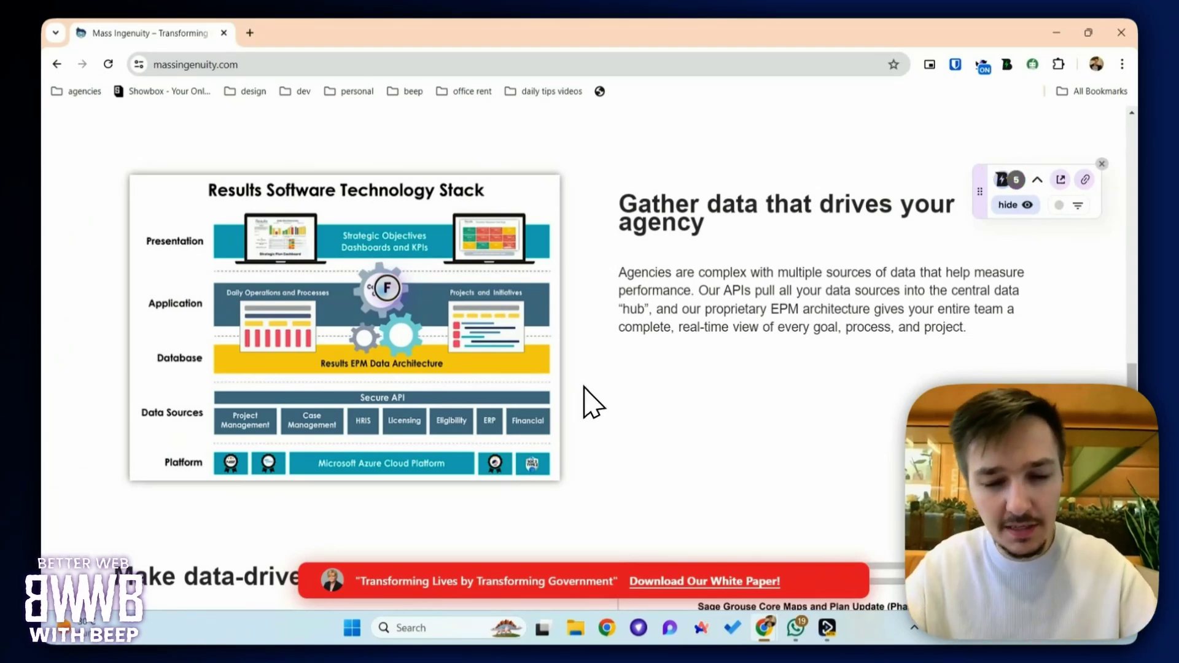
Compare the technology stack image with its neighbouring text blocks, down through the "Make data-driven decisions" chart.
{"action": "scroll", "coordinate": [592, 402], "scroll_direction": "up", "scroll_amount": 1}
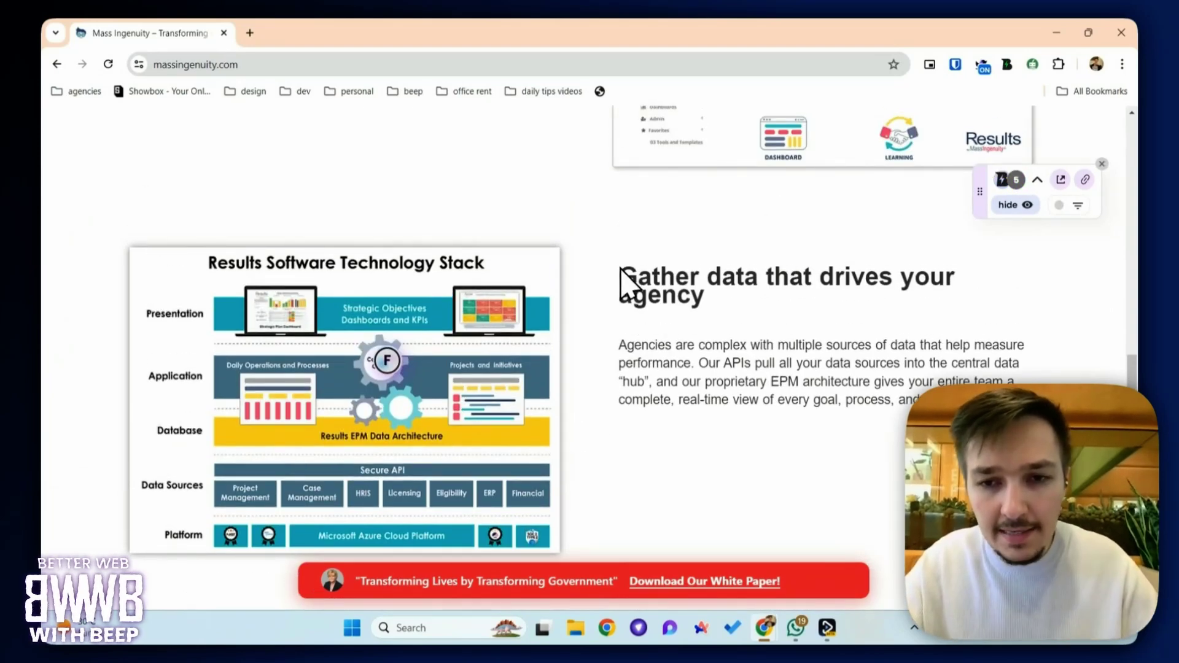
{"action": "scroll", "coordinate": [691, 325], "scroll_direction": "down", "scroll_amount": 3}
{"action": "scroll", "coordinate": [611, 314], "scroll_direction": "up", "scroll_amount": 2}
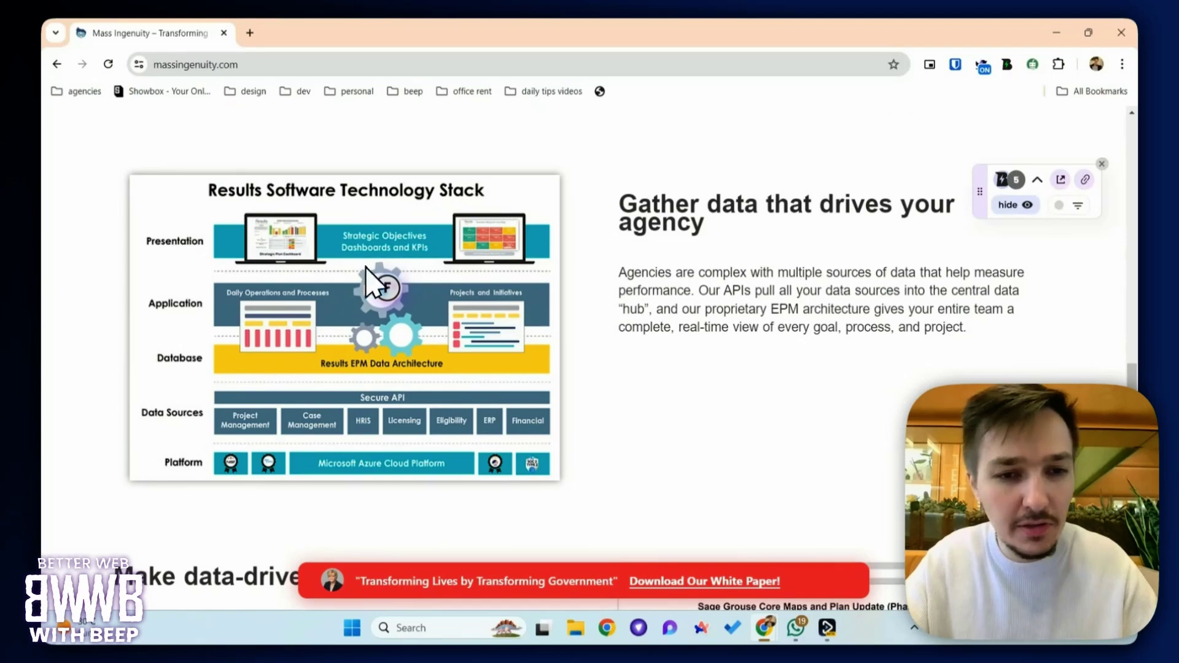
{"action": "scroll", "coordinate": [553, 338], "scroll_direction": "down", "scroll_amount": 5}
{"action": "scroll", "coordinate": [556, 326], "scroll_direction": "up", "scroll_amount": 1}
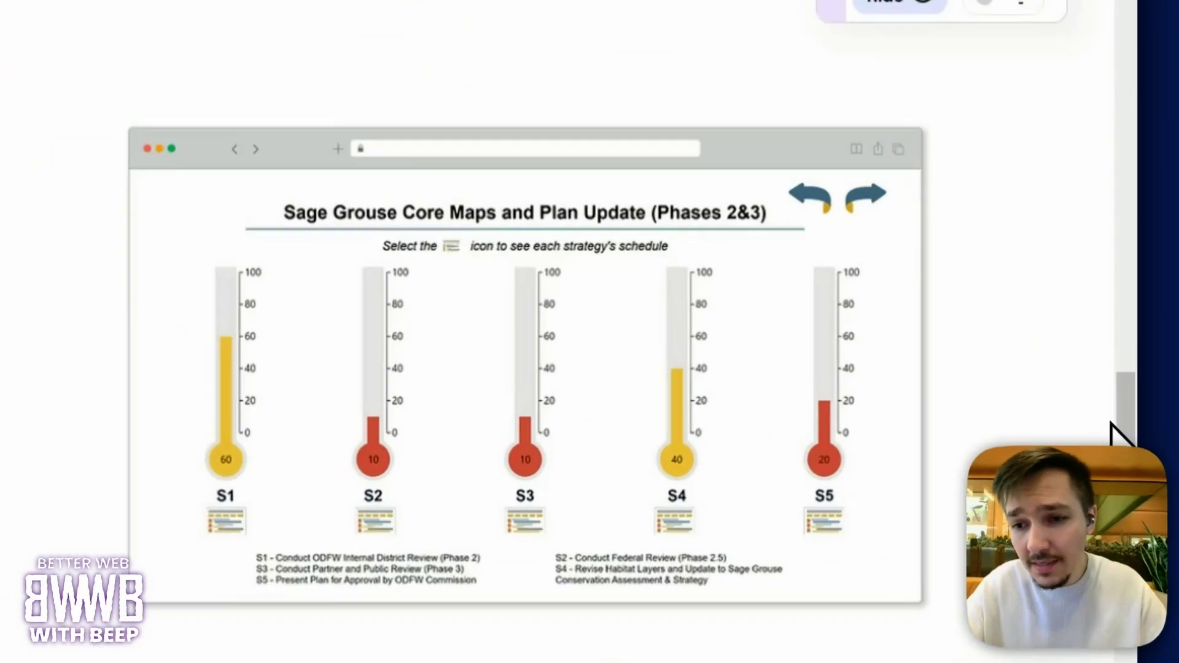
Review the homepage again from its hero section through the agency testimonial and logos to the "Real Performance Improvements" stats.
{"action": "left_click_drag", "start_coordinate": [1132, 443], "coordinate": [1132, 184]}
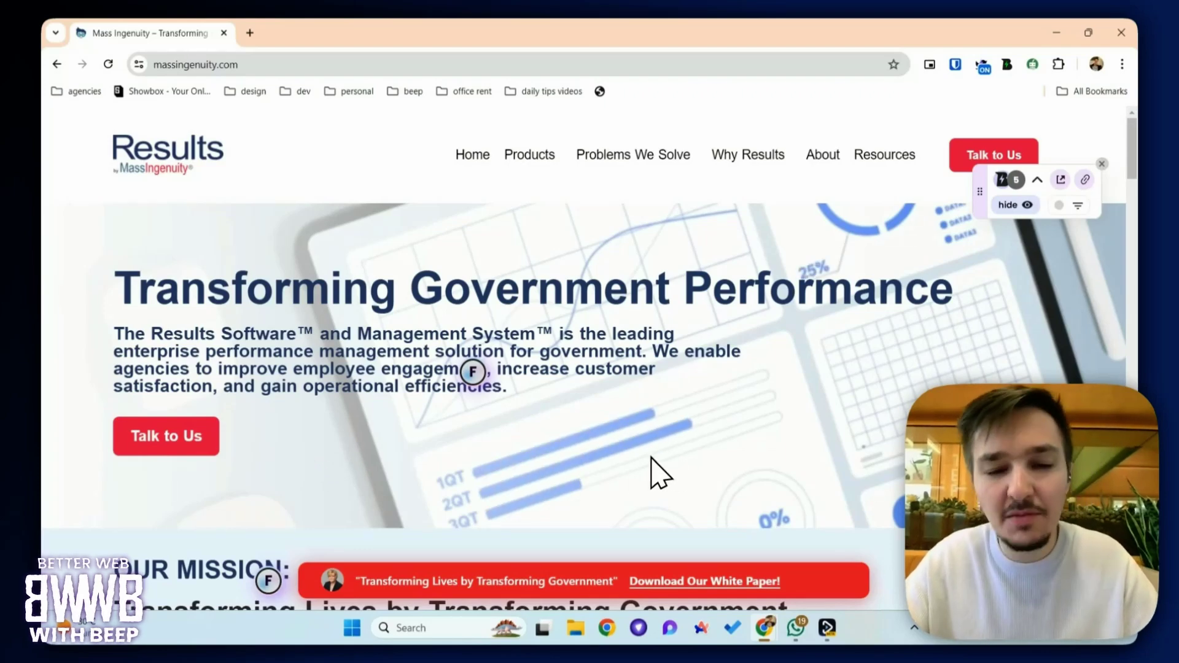
{"action": "scroll", "coordinate": [630, 408], "scroll_direction": "down", "scroll_amount": 20}
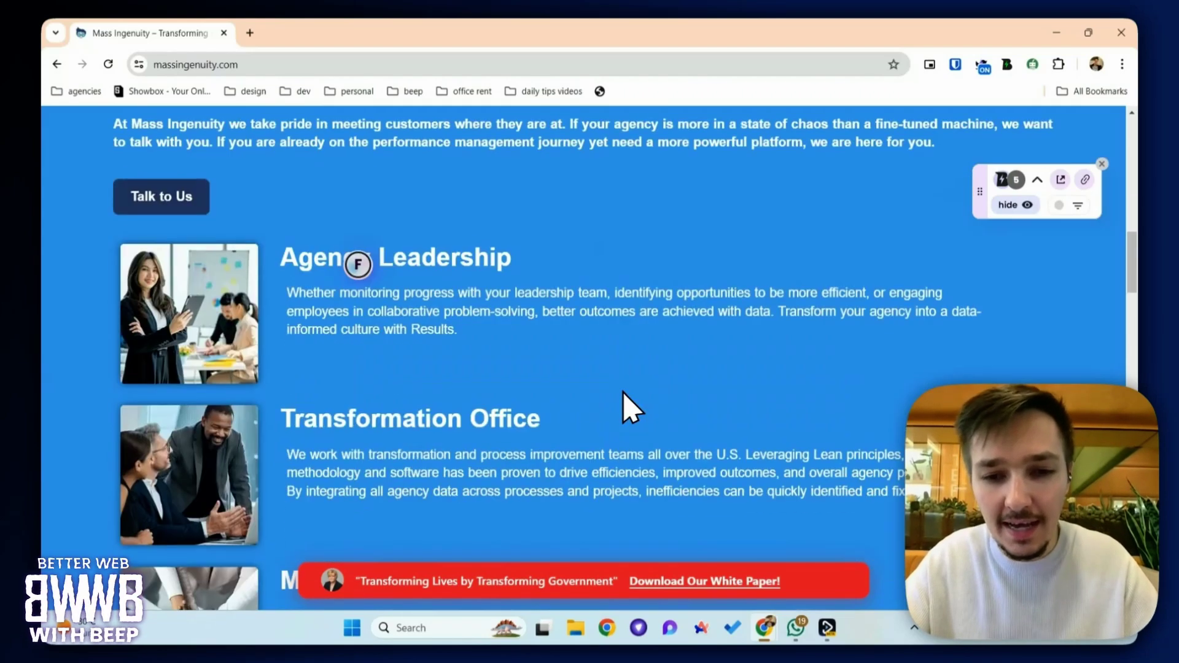
{"action": "scroll", "coordinate": [626, 402], "scroll_direction": "down", "scroll_amount": 5}
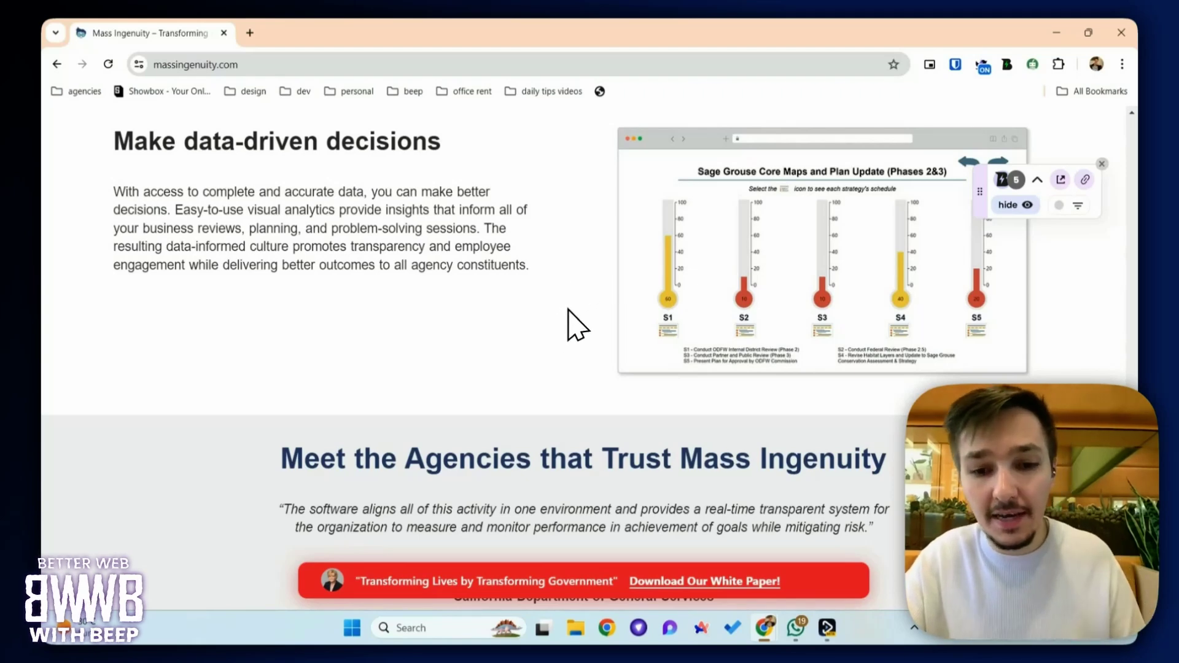
{"action": "scroll", "coordinate": [565, 307], "scroll_direction": "down", "scroll_amount": 2}
{"action": "scroll", "coordinate": [568, 313], "scroll_direction": "down", "scroll_amount": 4}
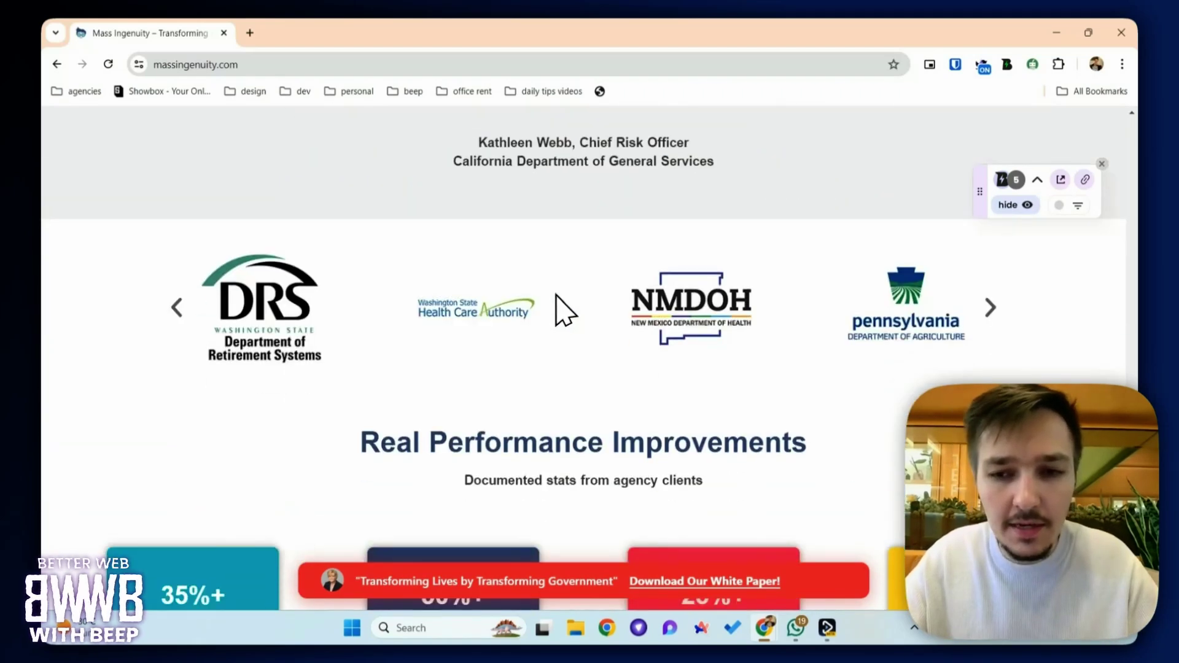
{"action": "scroll", "coordinate": [562, 310], "scroll_direction": "up", "scroll_amount": 3}
{"action": "scroll", "coordinate": [479, 356], "scroll_direction": "down", "scroll_amount": 7}
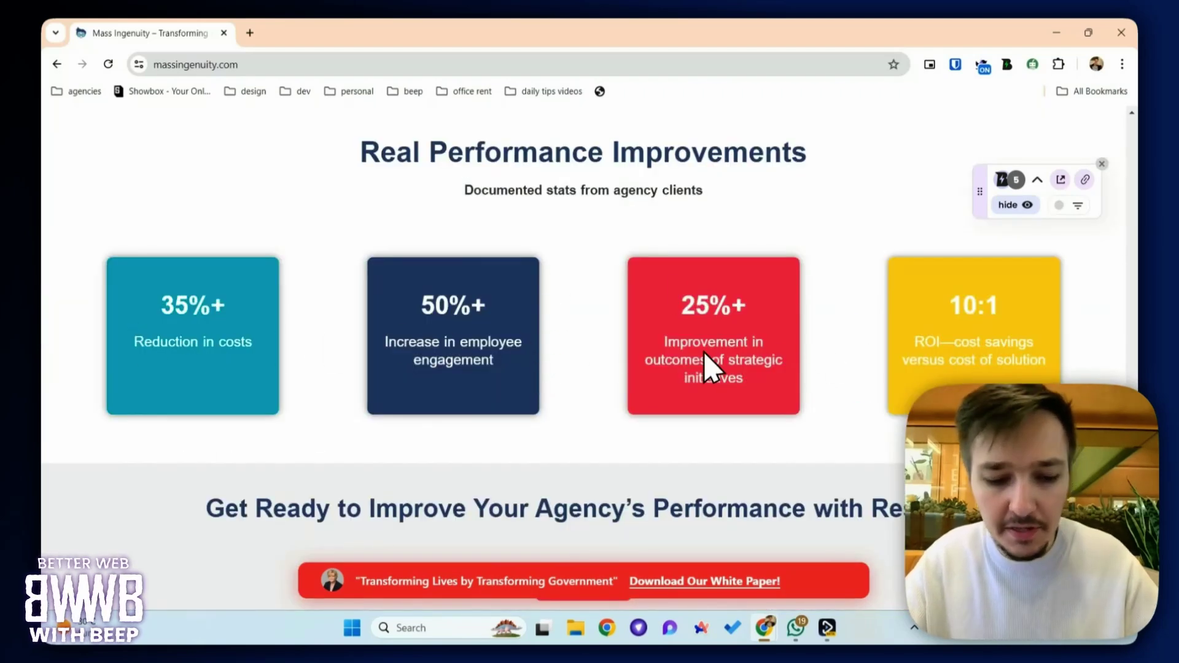
Pin a comment on the "35%+" stat card: "it would be nice to add some icons near each number".
{"action": "left_click", "coordinate": [195, 303]}
{"action": "type", "text": "It would"}
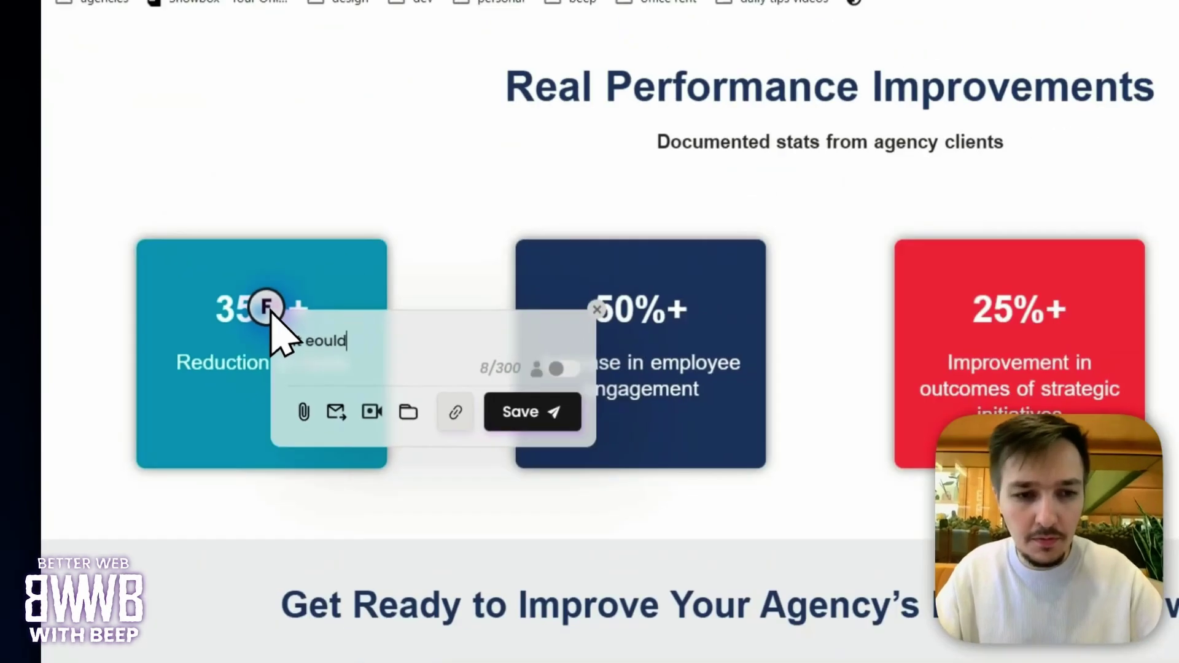
{"action": "key", "text": "BackSpace"}
{"action": "key", "text": "BackSpace"}
{"action": "key", "text": "BackSpace"}
{"action": "key", "text": "BackSpace"}
{"action": "key", "text": "BackSpace"}
{"action": "type", "text": "e"}
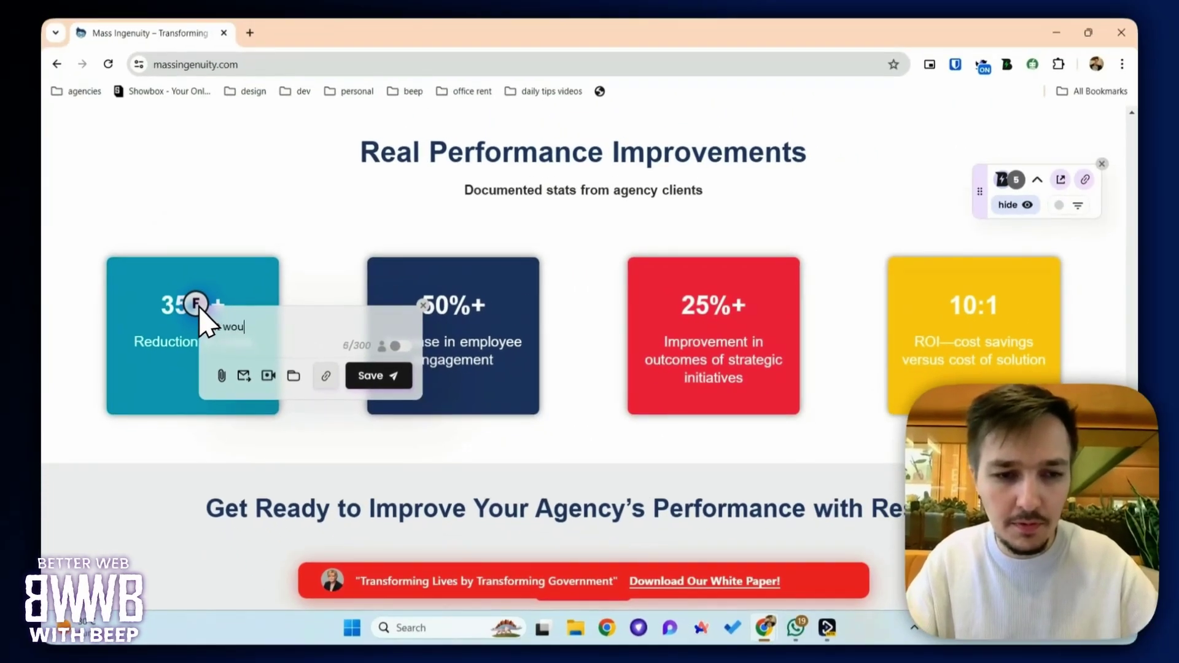
{"action": "type", "text": "ld be nice to add som"}
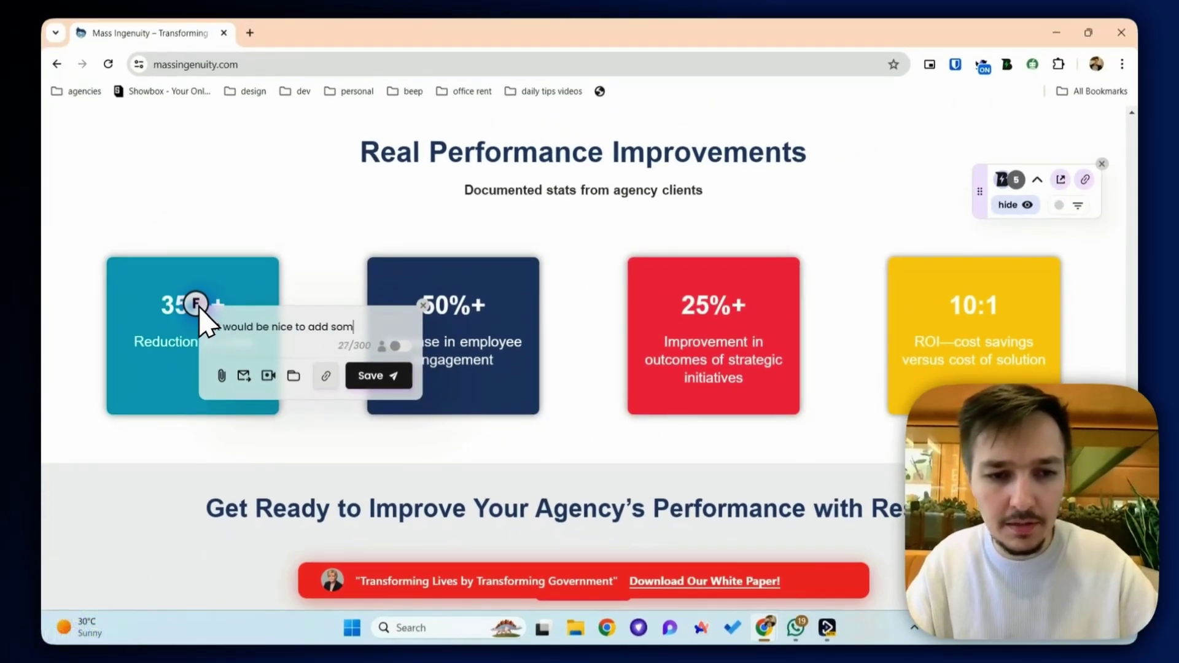
{"action": "type", "text": "e icons near"}
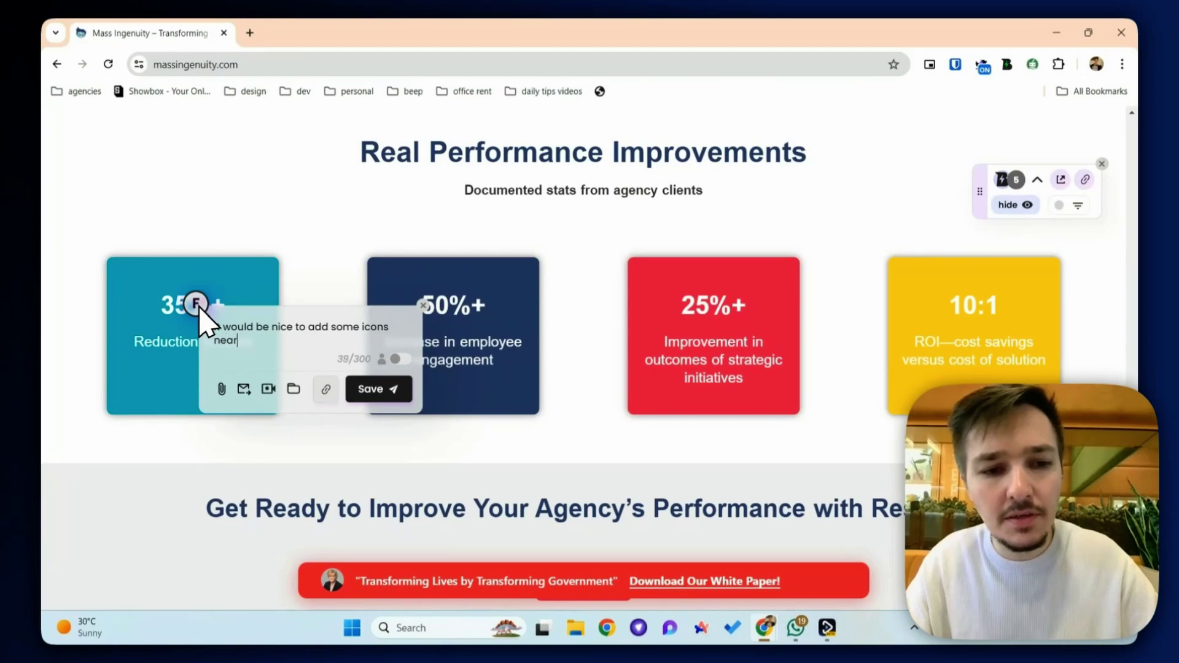
{"action": "type", "text": " each number"}
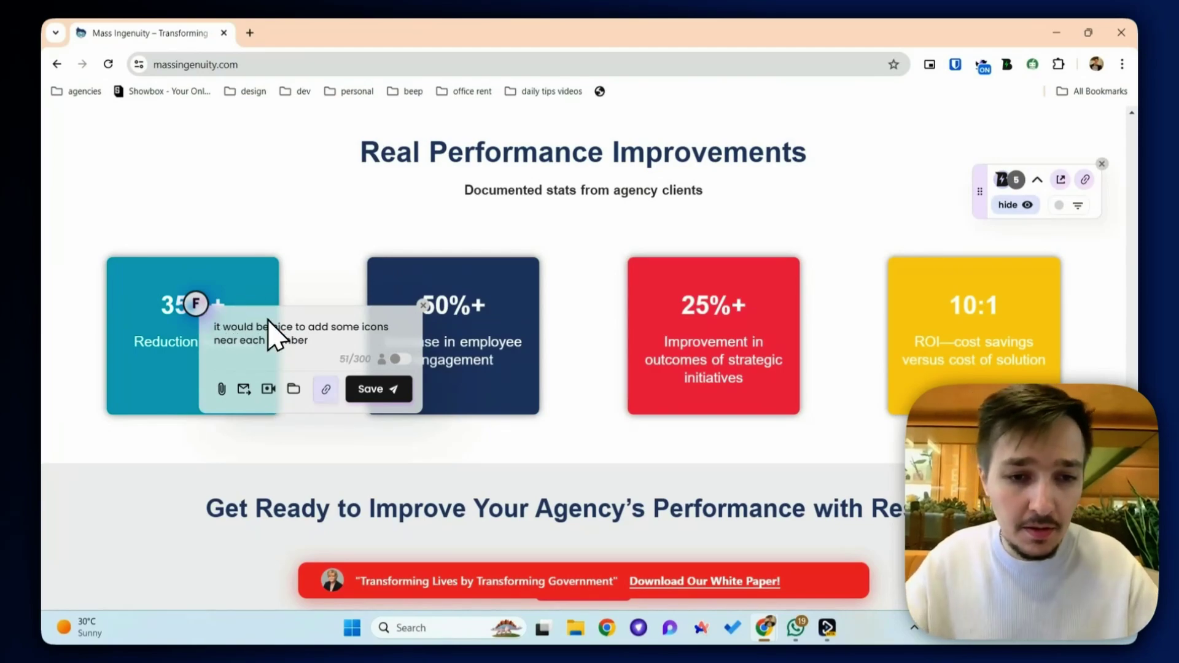
{"action": "left_click", "coordinate": [368, 389]}
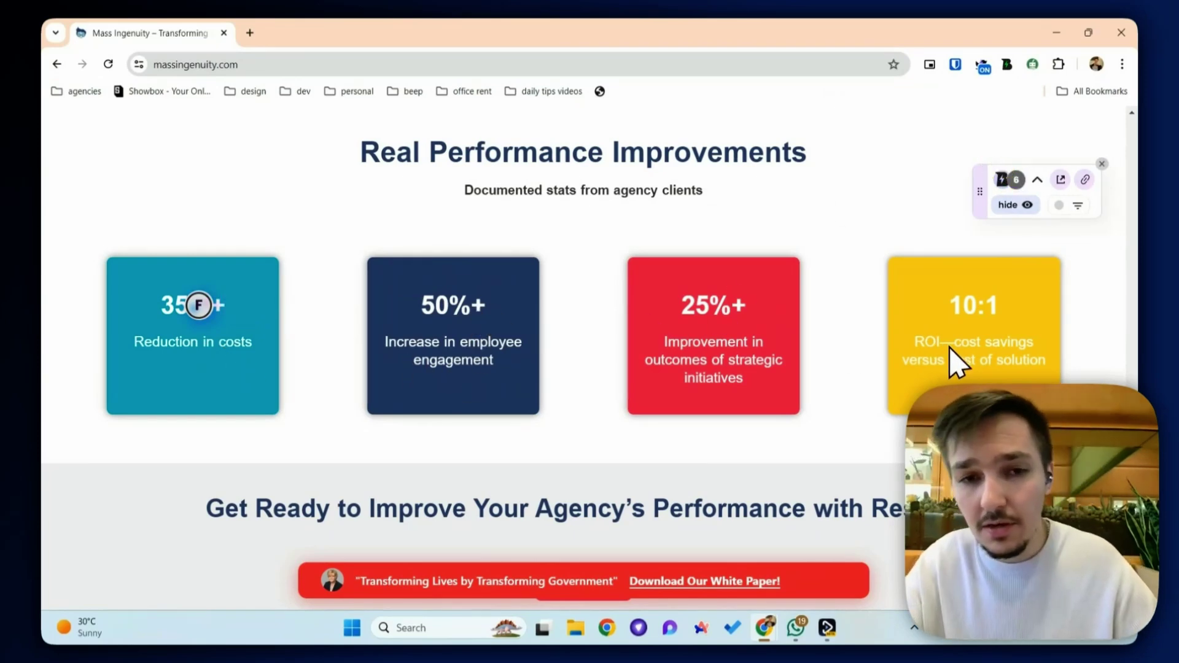
Examine the "Get Ready to Improve Your Agency's Performance with Results" section and the footer, and return to the page header's navigation.
{"action": "scroll", "coordinate": [798, 356], "scroll_direction": "down", "scroll_amount": 3}
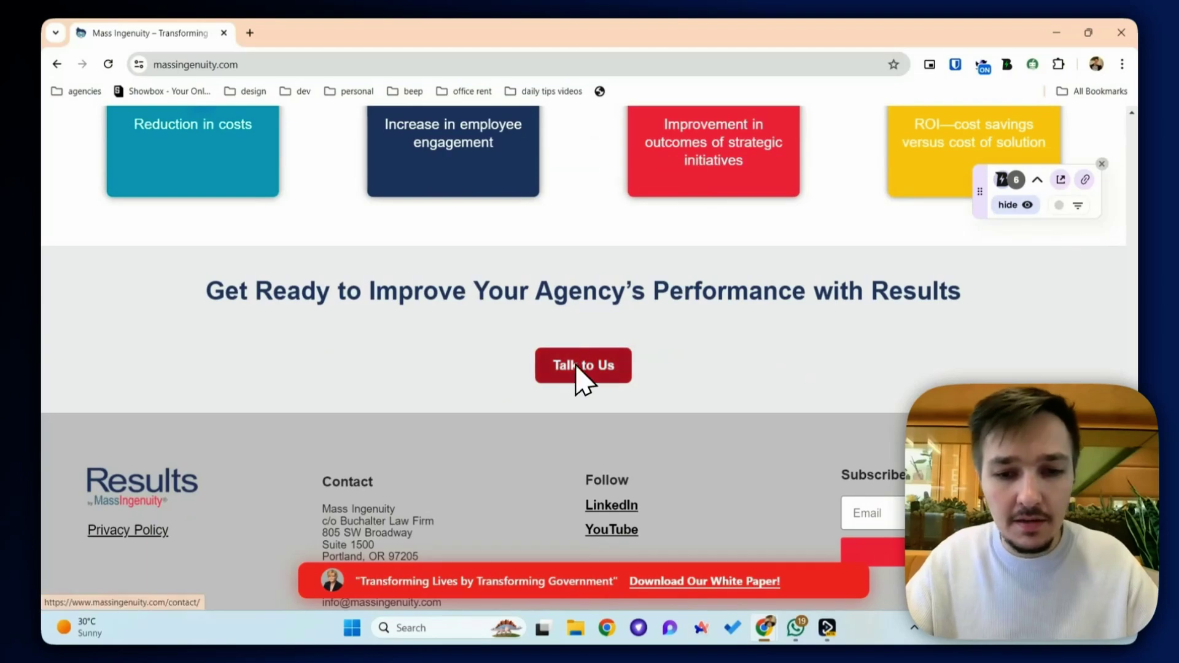
{"action": "scroll", "coordinate": [614, 399], "scroll_direction": "down", "scroll_amount": 1}
{"action": "scroll", "coordinate": [688, 423], "scroll_direction": "up", "scroll_amount": 10}
{"action": "scroll", "coordinate": [712, 430], "scroll_direction": "up", "scroll_amount": 10}
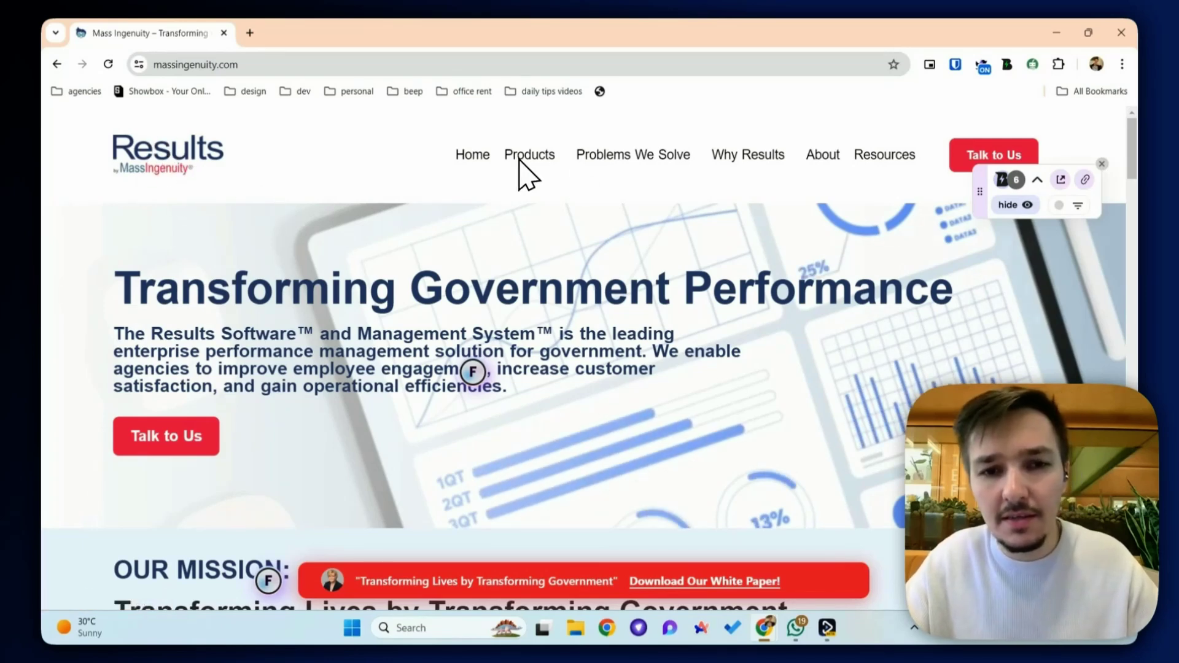
{"action": "mouse_move", "coordinate": [518, 159]}
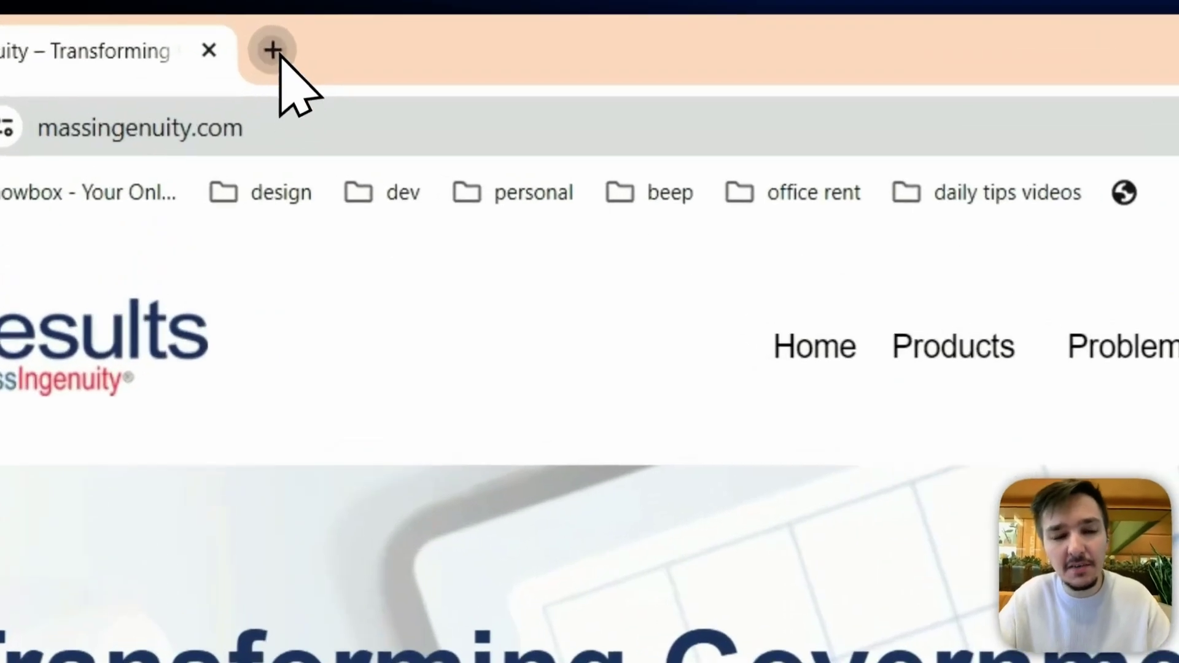
Open justbeepit.com in a new browser tab and view its homepage.
{"action": "left_click", "coordinate": [249, 33]}
{"action": "type", "text": "justbeepit.com"}
{"action": "key", "text": "Return"}
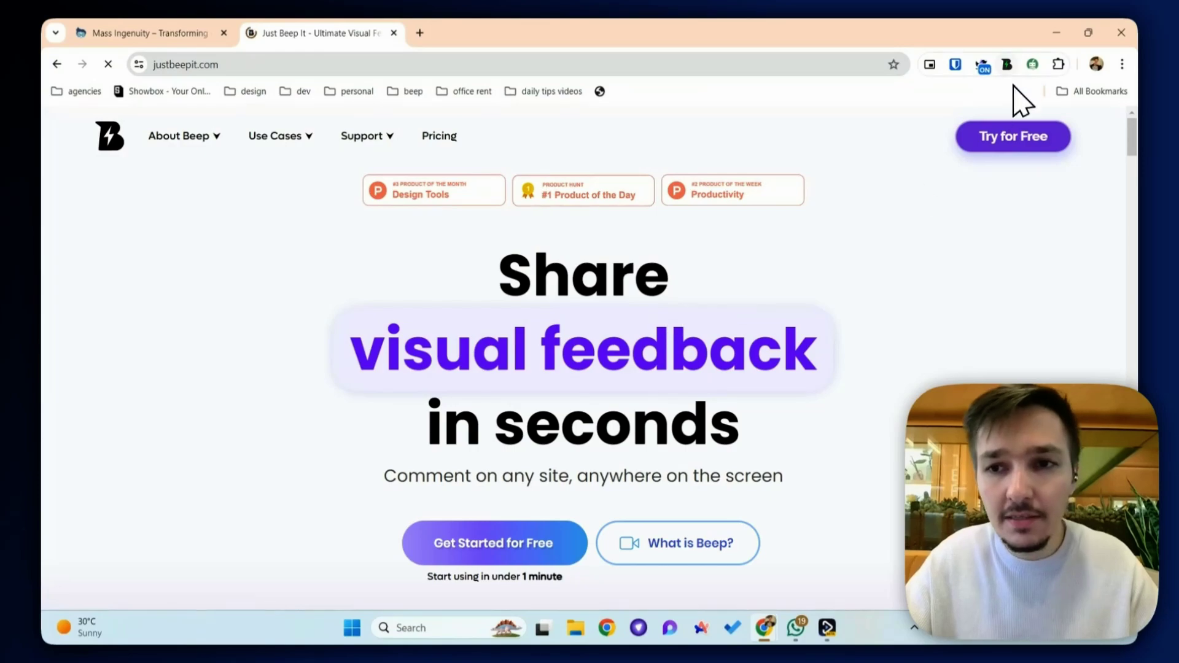
{"action": "scroll", "coordinate": [773, 430], "scroll_direction": "down", "scroll_amount": 3}
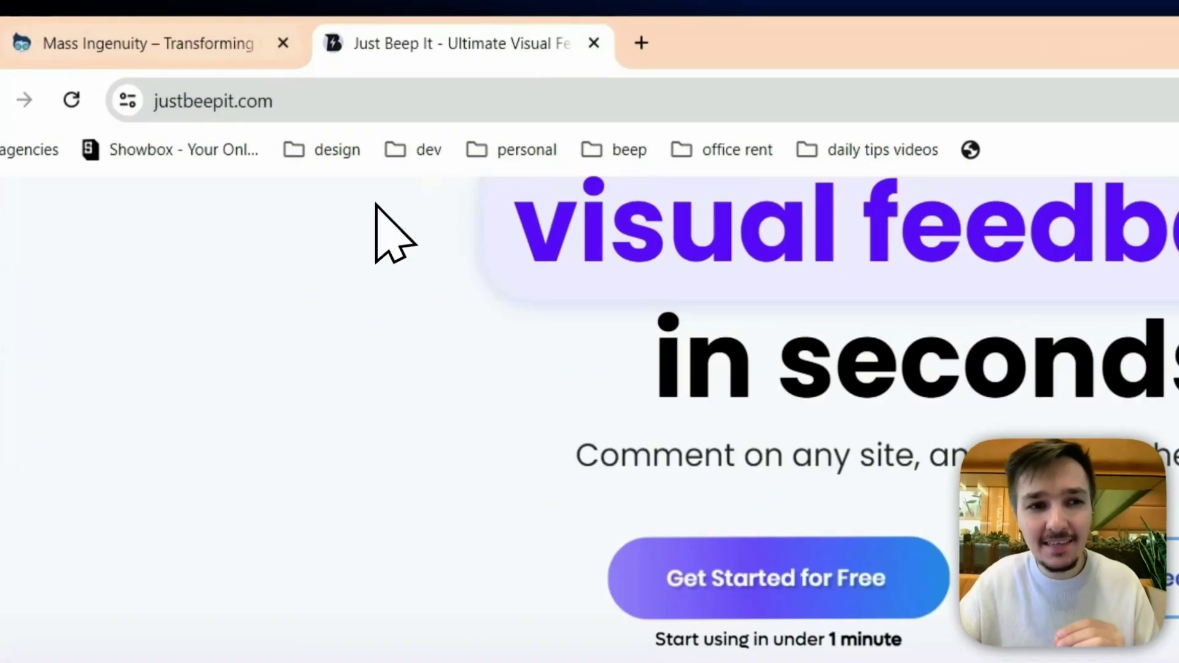
Return to the Mass Ingenuity page, open the Beep dashboard from there and show My Beeps in the Board view.
{"action": "key", "text": "ctrl+shift+Tab"}
{"action": "mouse_move", "coordinate": [424, 289]}
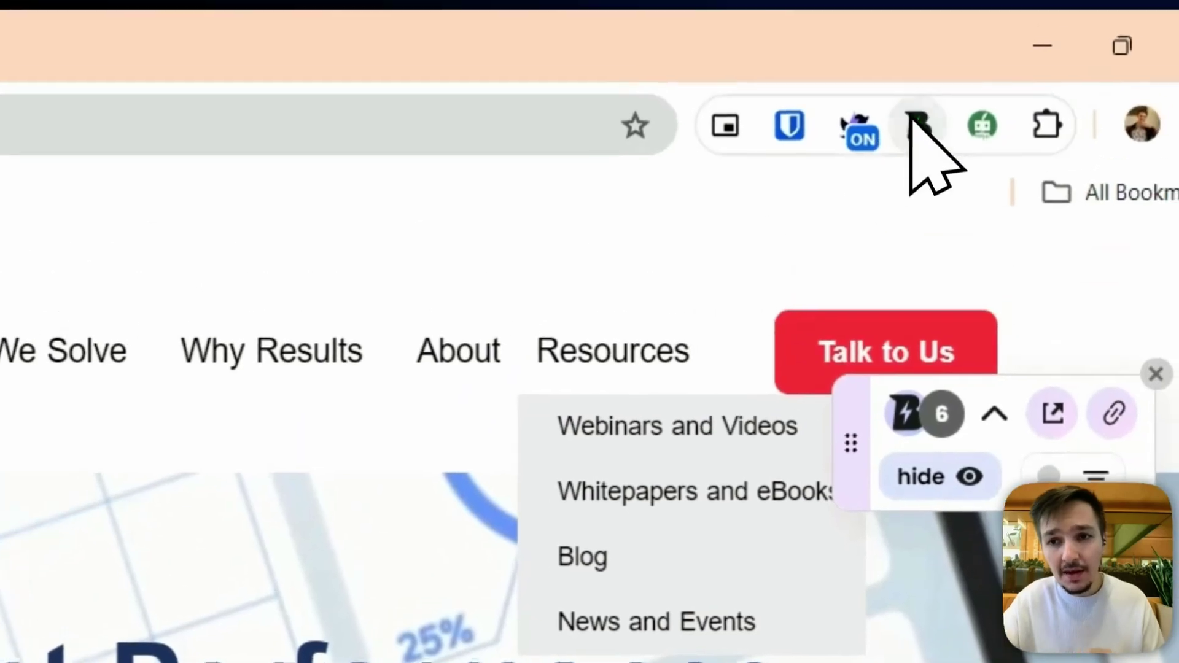
{"action": "left_click", "coordinate": [1001, 14]}
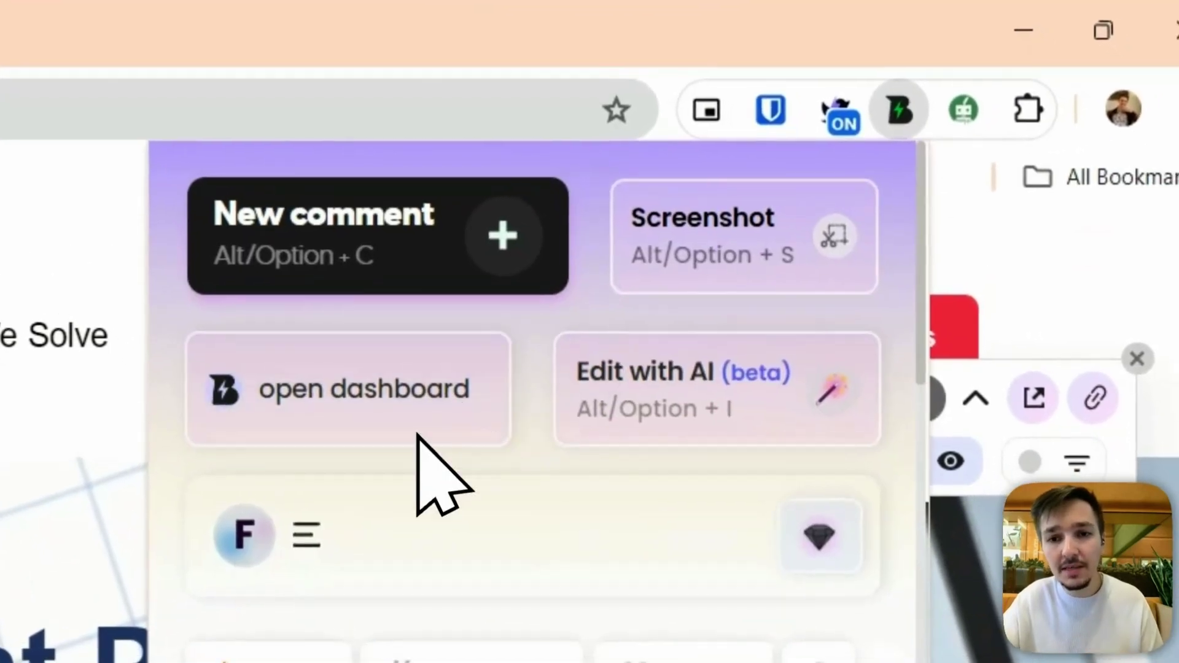
{"action": "left_click", "coordinate": [371, 399]}
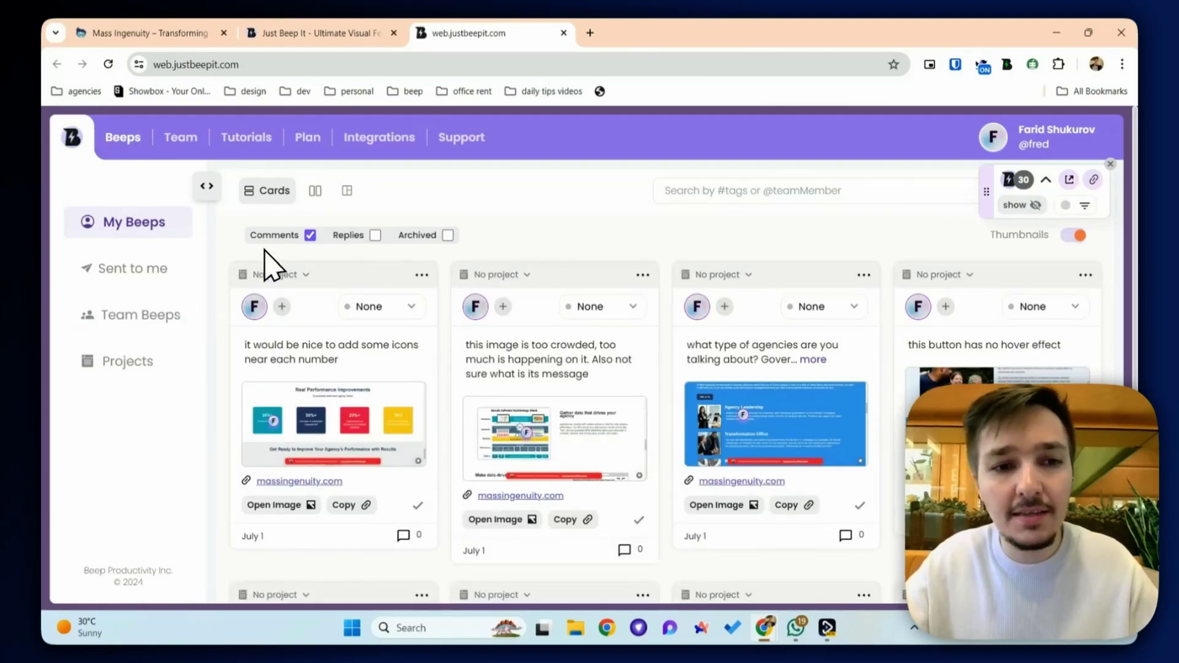
{"action": "left_click", "coordinate": [315, 190]}
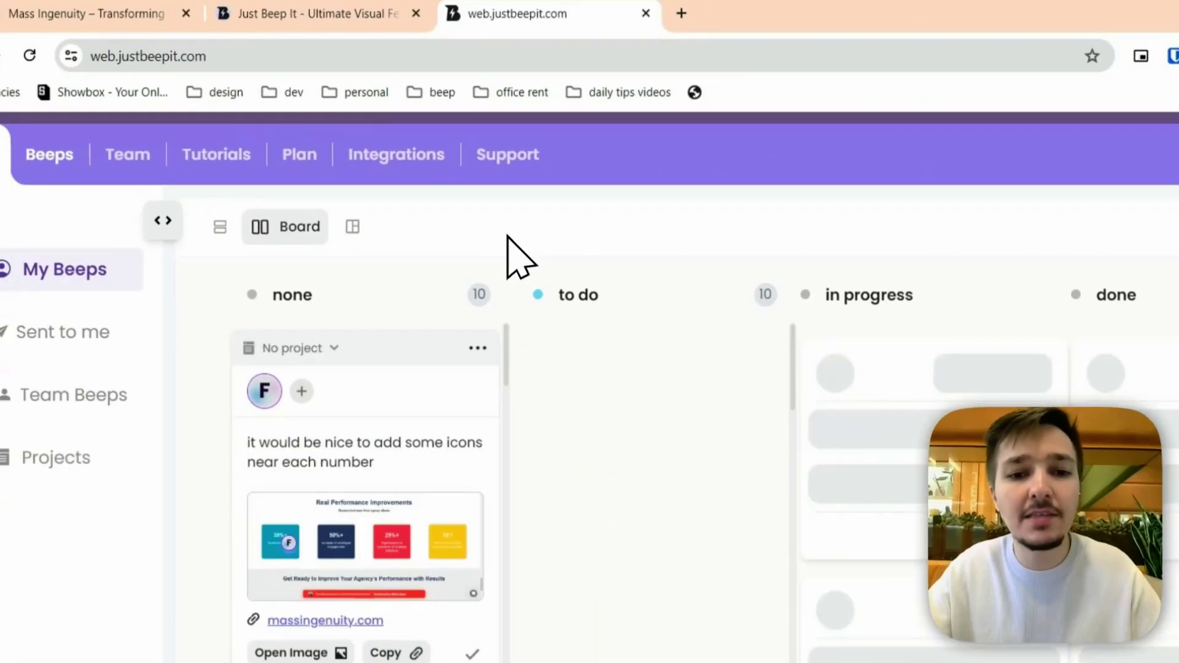